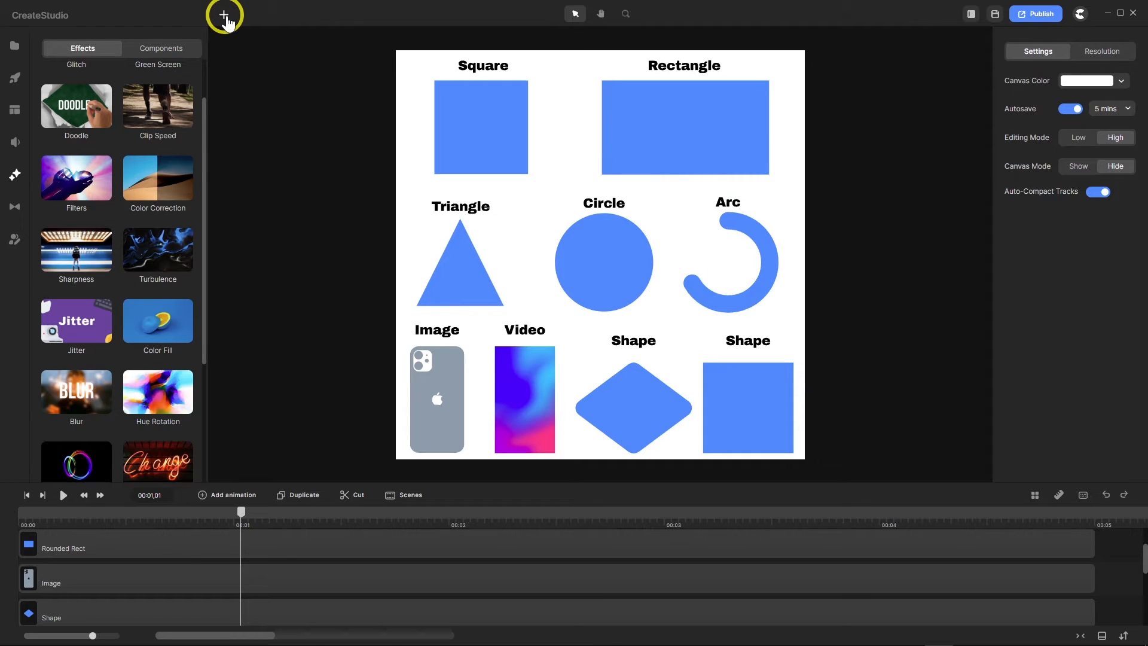
{"action": "left_click", "coordinate": [225, 17]}
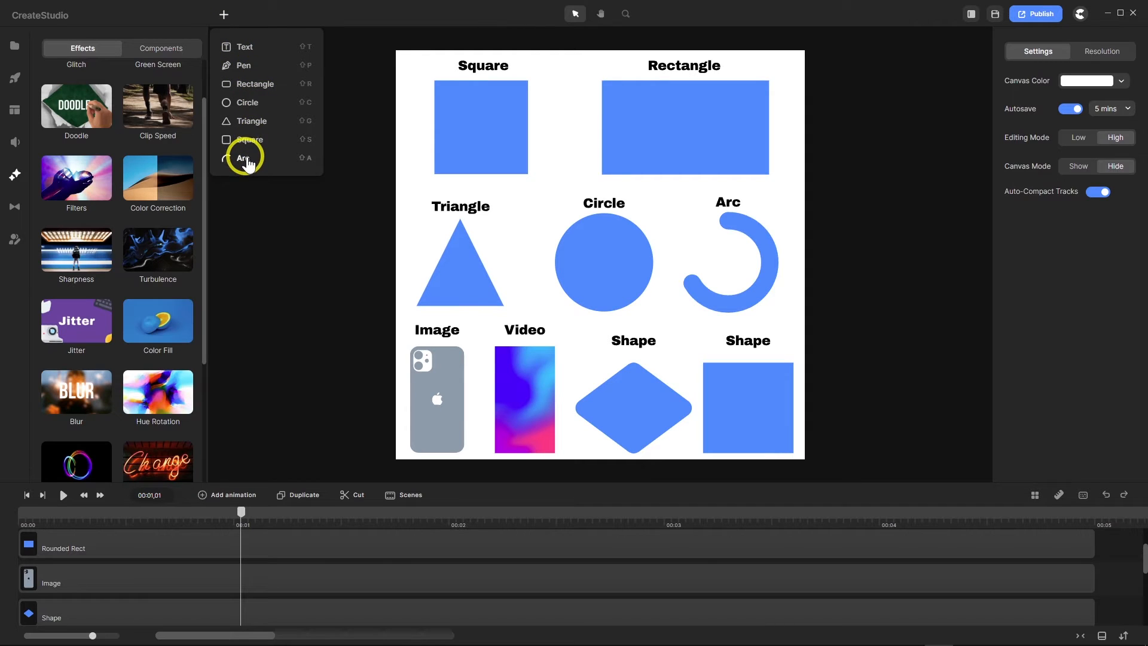
{"action": "left_click", "coordinate": [283, 222]}
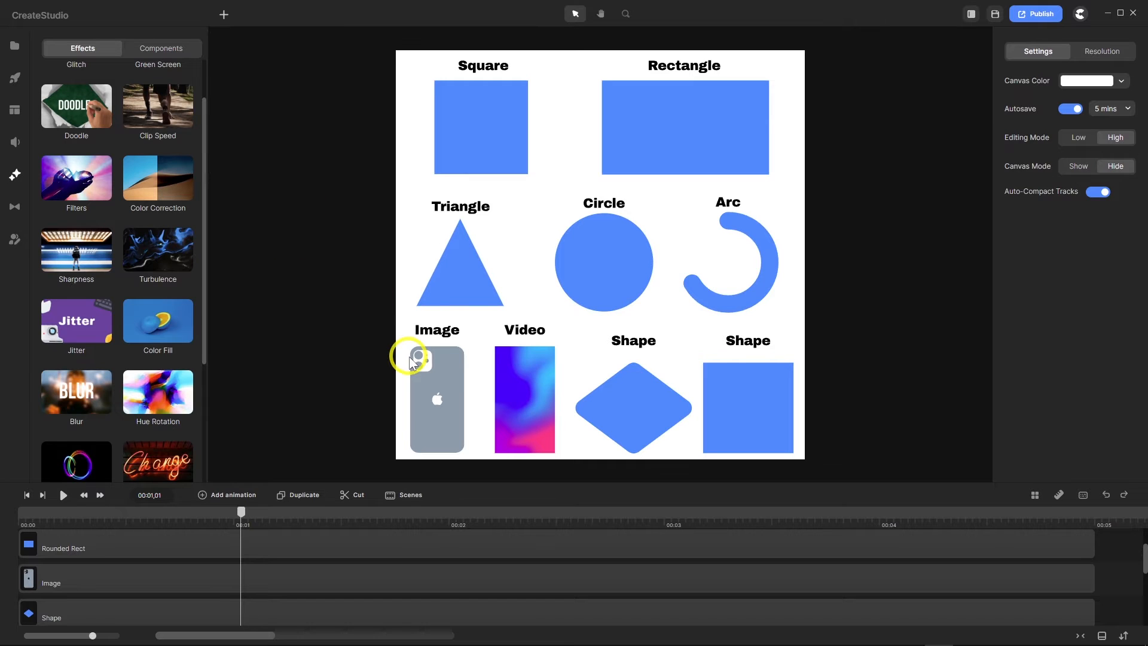
{"action": "left_click", "coordinate": [446, 384]}
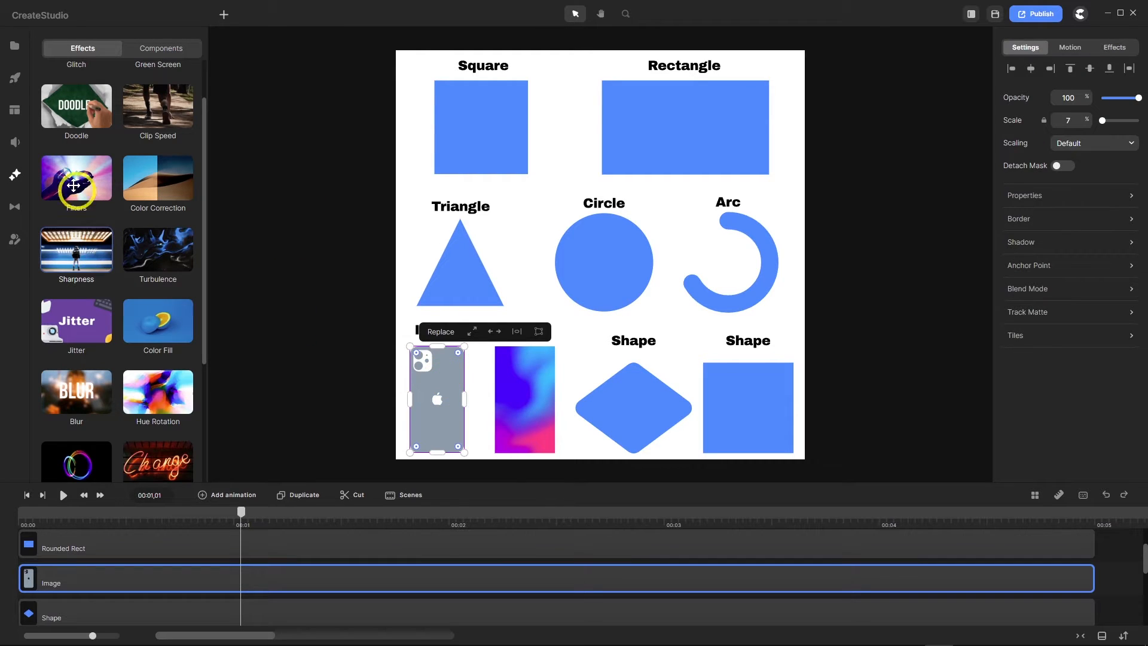
{"action": "left_click", "coordinate": [18, 80]}
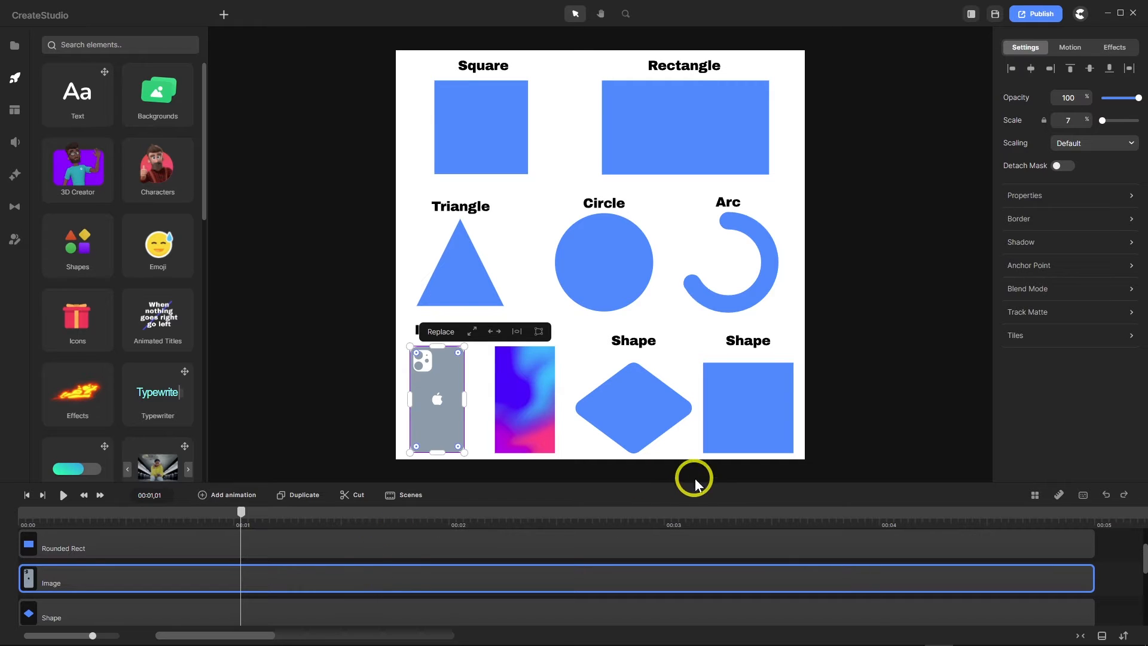
- Change the fill colour of the square library shape beside the diamond to dark navy 0f273f
{"action": "left_click", "coordinate": [743, 405]}
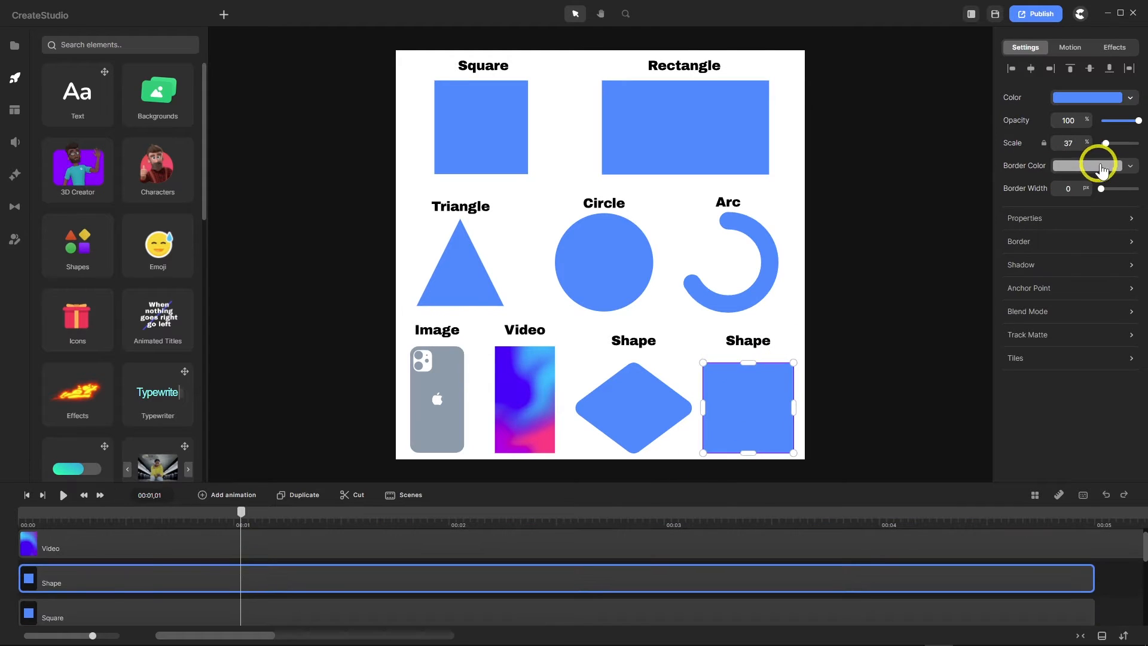
{"action": "left_click", "coordinate": [1069, 102]}
{"action": "left_click_drag", "start_coordinate": [1035, 118], "coordinate": [1037, 142]}
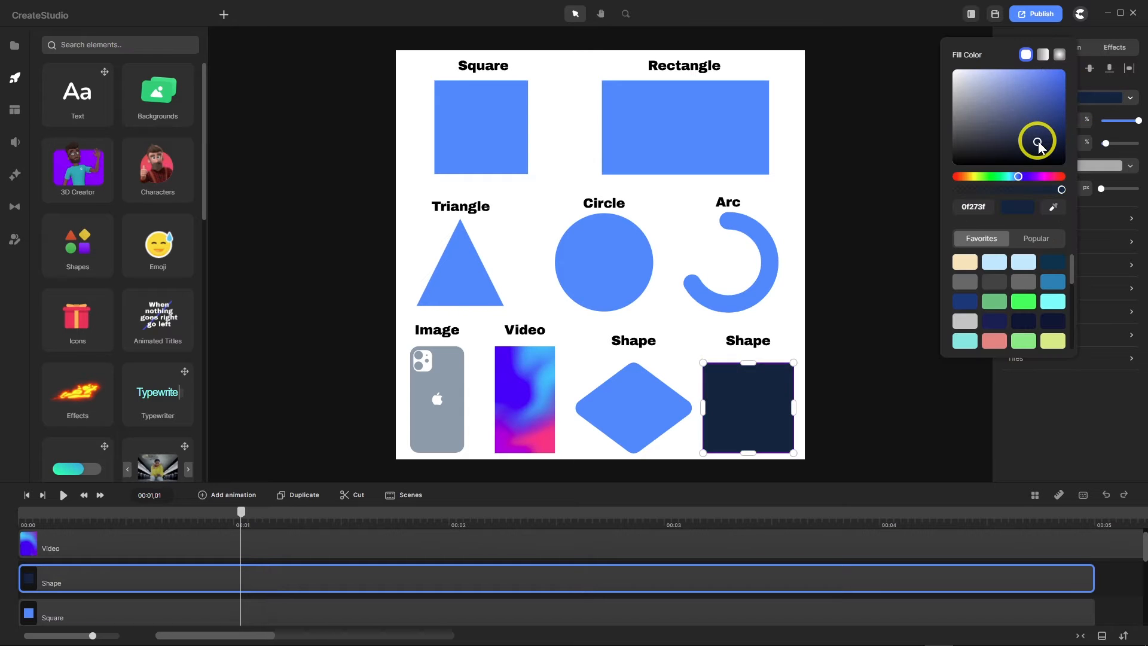
{"action": "left_click", "coordinate": [966, 198]}
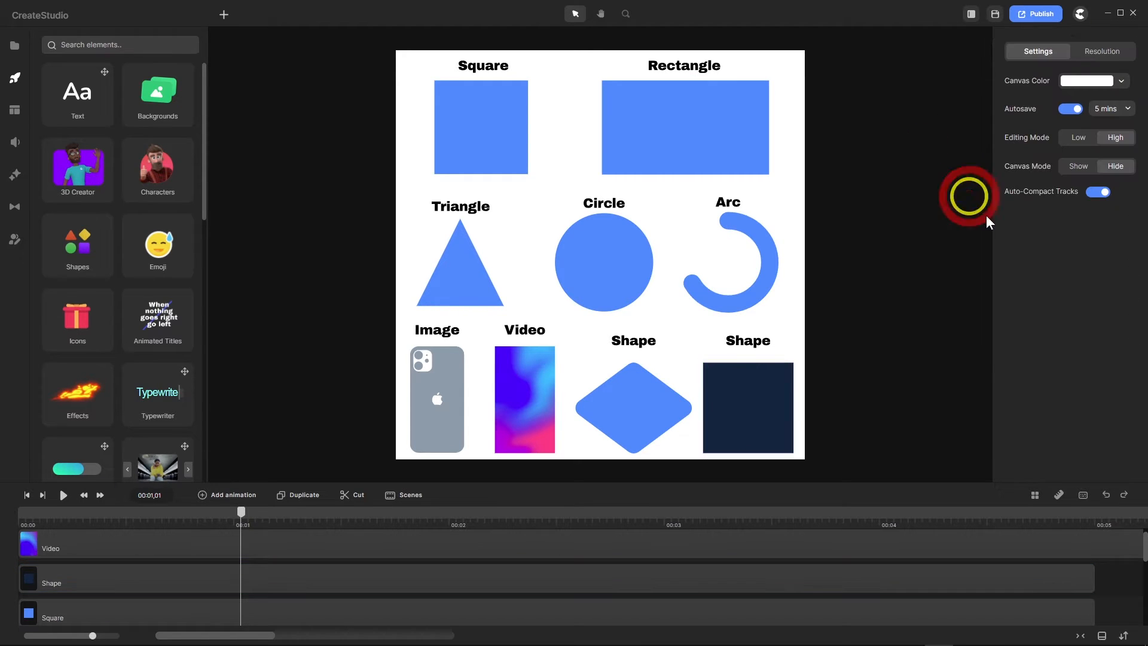
{"action": "left_click", "coordinate": [1110, 499]}
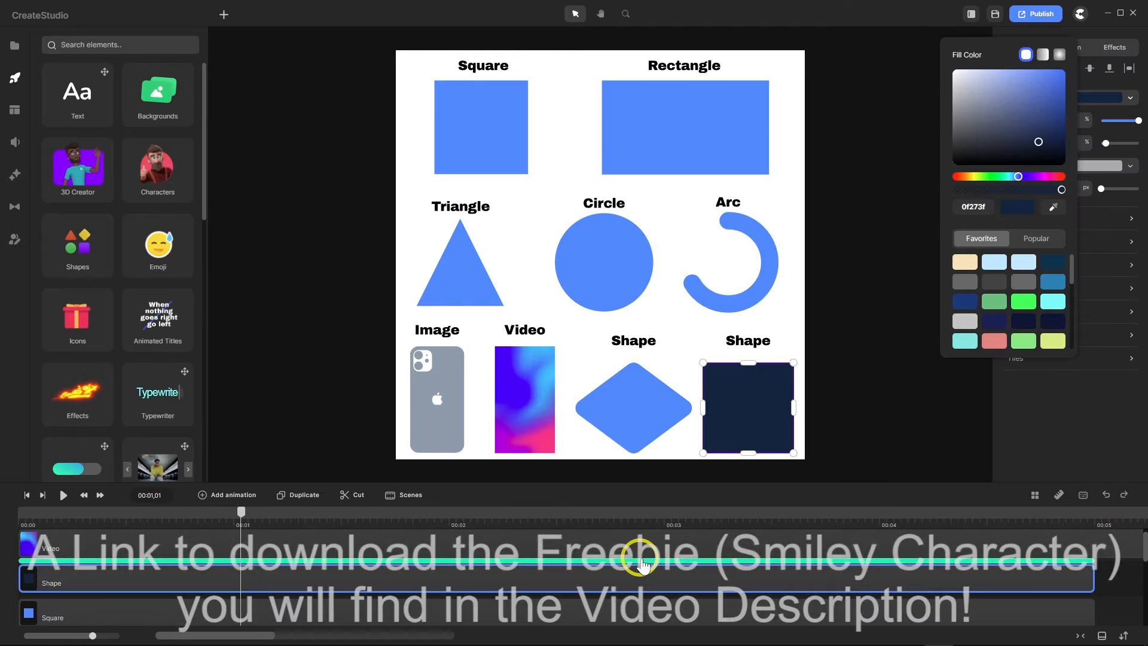
- Apply the Color Fill effect to the phone image and set its overlay colour to red ff0000
{"action": "left_click", "coordinate": [434, 396]}
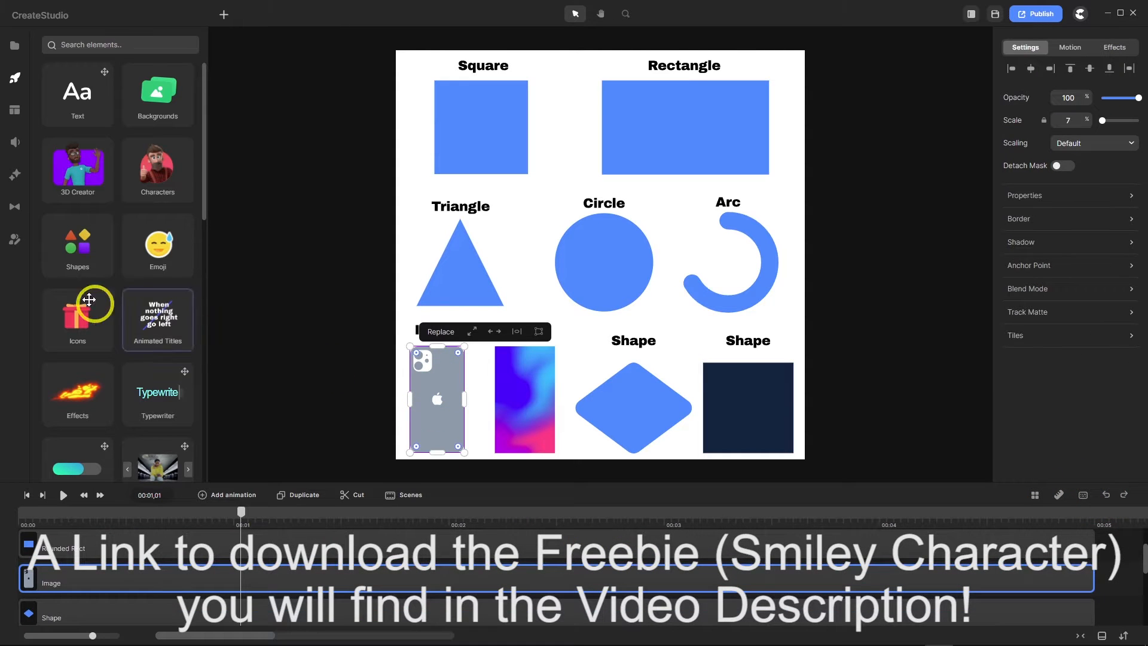
{"action": "left_click", "coordinate": [71, 241]}
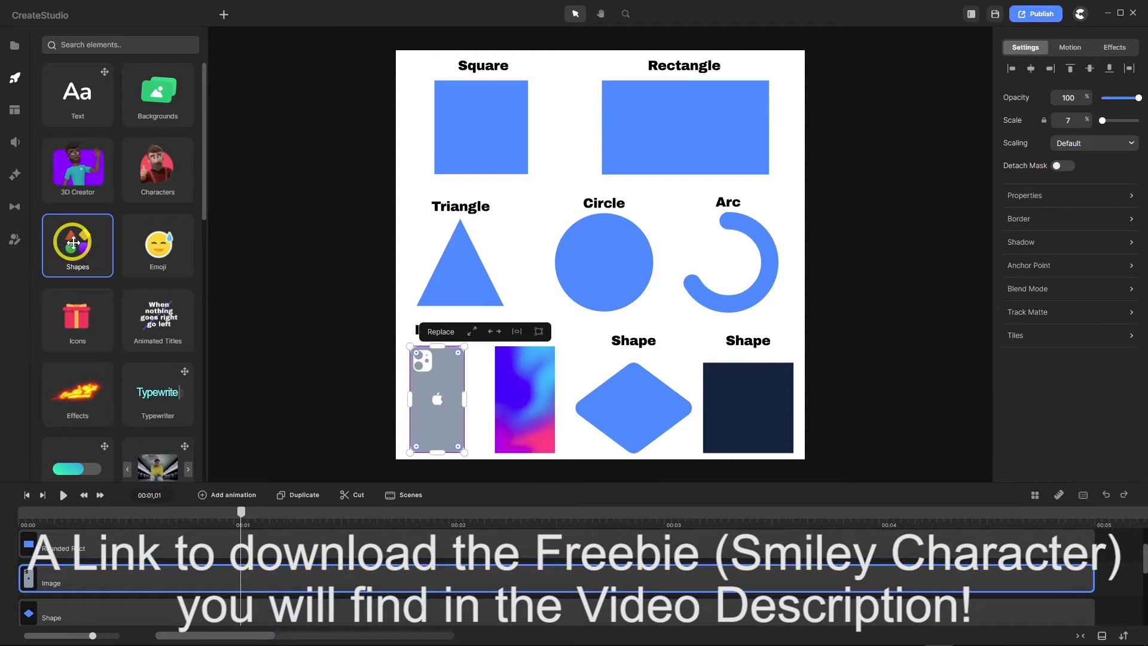
{"action": "left_click", "coordinate": [14, 174]}
{"action": "scroll", "coordinate": [183, 276], "scroll_direction": "down", "scroll_amount": 2}
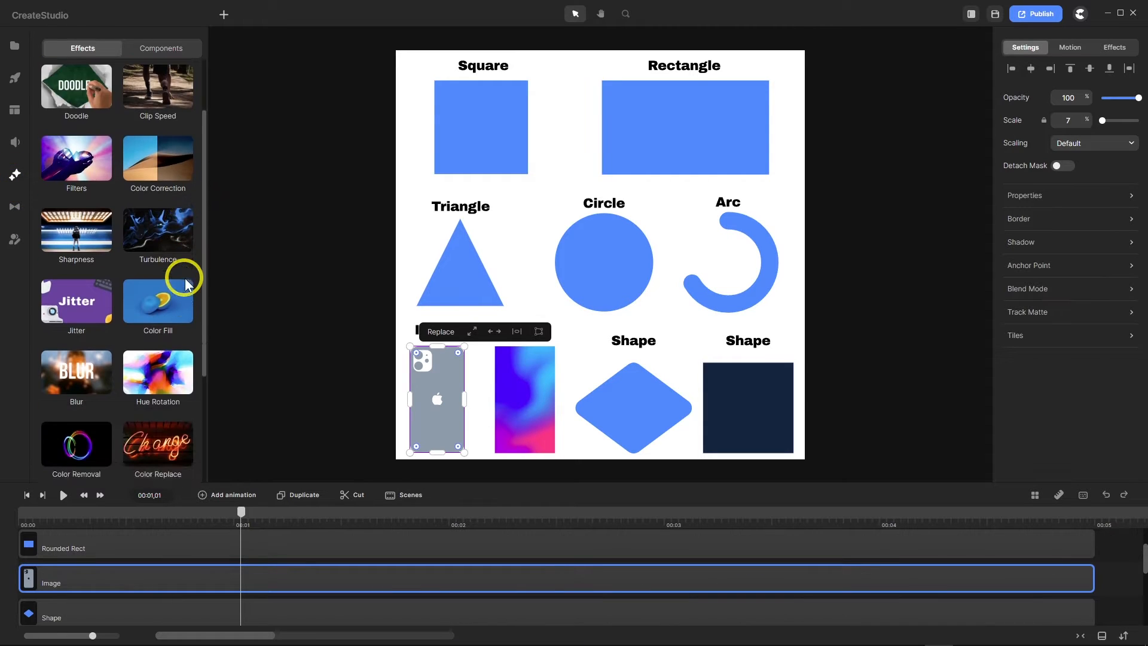
{"action": "left_click_drag", "start_coordinate": [164, 228], "coordinate": [120, 575]}
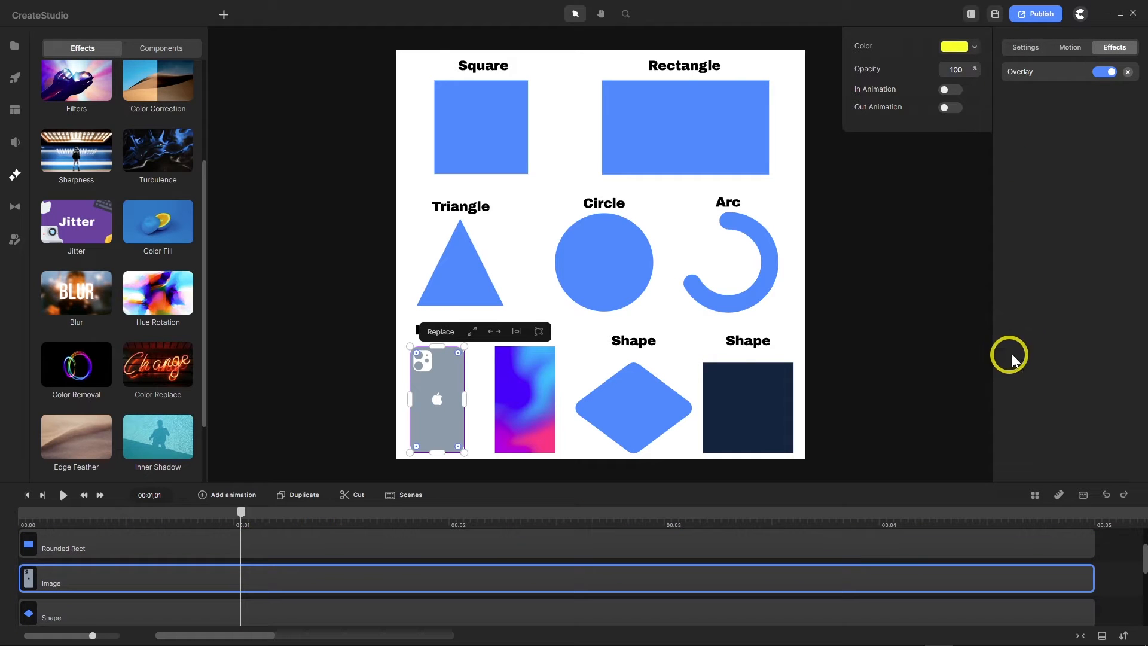
{"action": "left_click", "coordinate": [959, 46]}
{"action": "left_click_drag", "start_coordinate": [935, 152], "coordinate": [974, 154]}
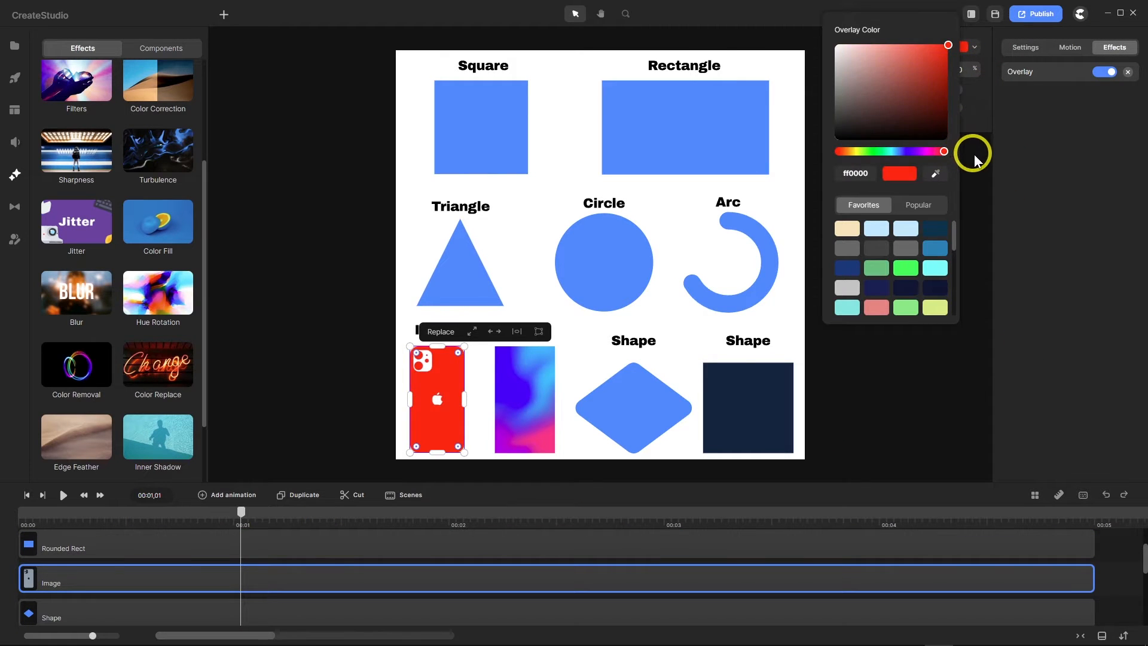
- Remove the Overlay effect from the phone image and deselect it
{"action": "left_click", "coordinate": [1102, 122]}
{"action": "left_click", "coordinate": [1128, 72]}
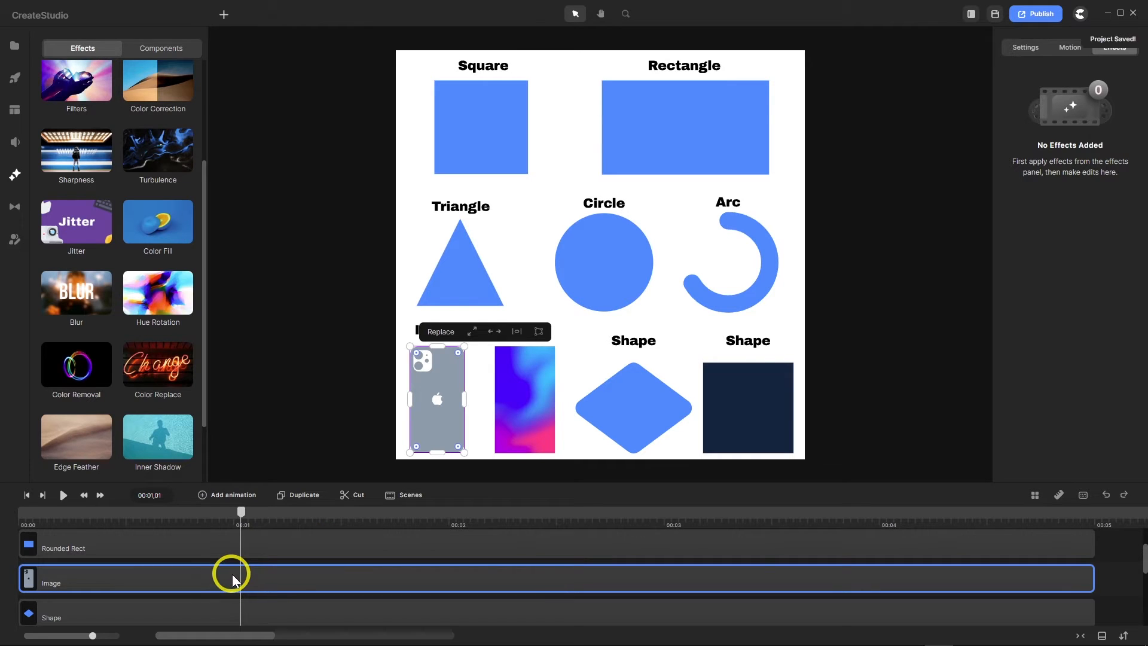
{"action": "left_click", "coordinate": [292, 411]}
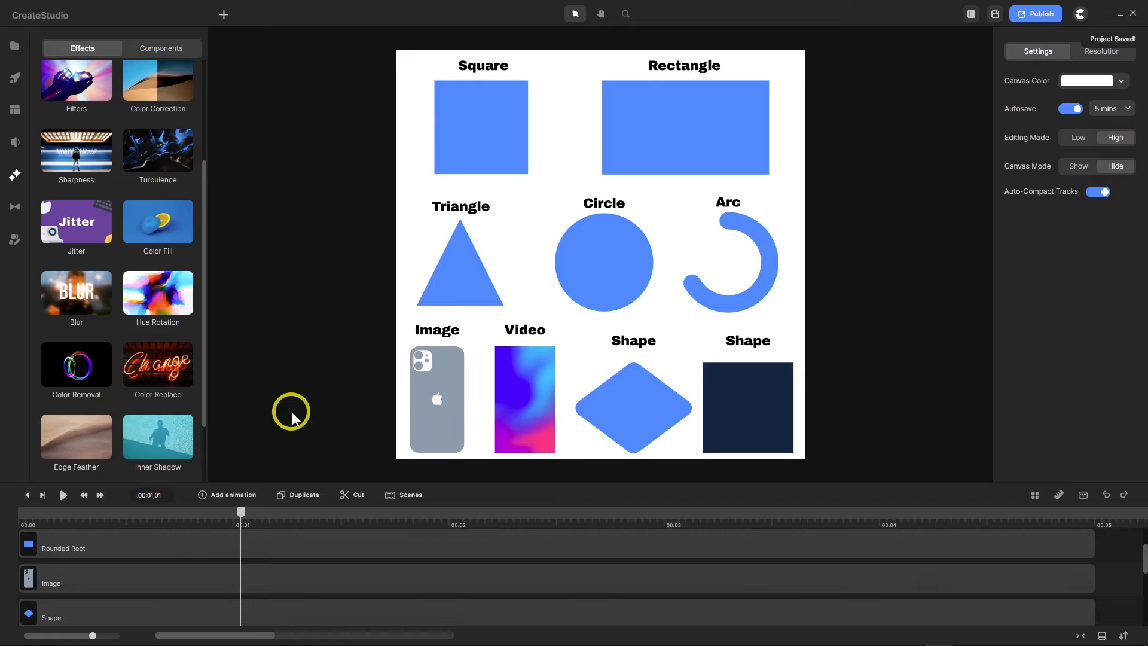
- Undo the phone image's overlay edits and the navy fill on the square shape beside the diamond
{"action": "left_click", "coordinate": [745, 424]}
{"action": "left_click", "coordinate": [1105, 494]}
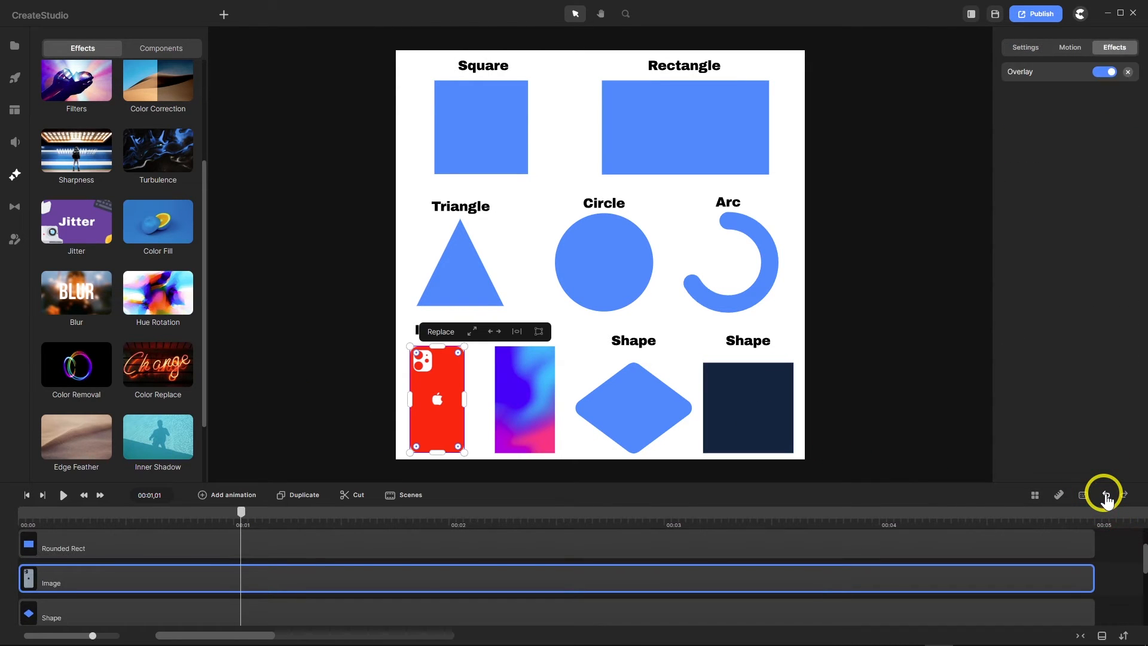
{"action": "left_click", "coordinate": [1106, 495]}
{"action": "left_click", "coordinate": [1106, 495]}
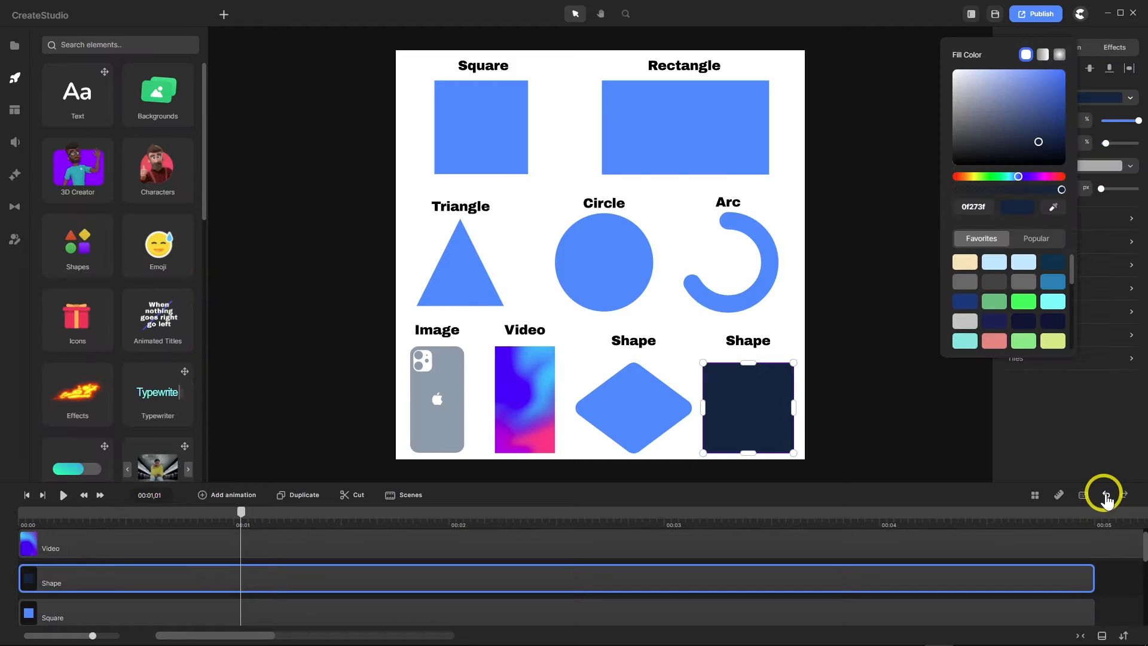
{"action": "left_click", "coordinate": [1105, 495]}
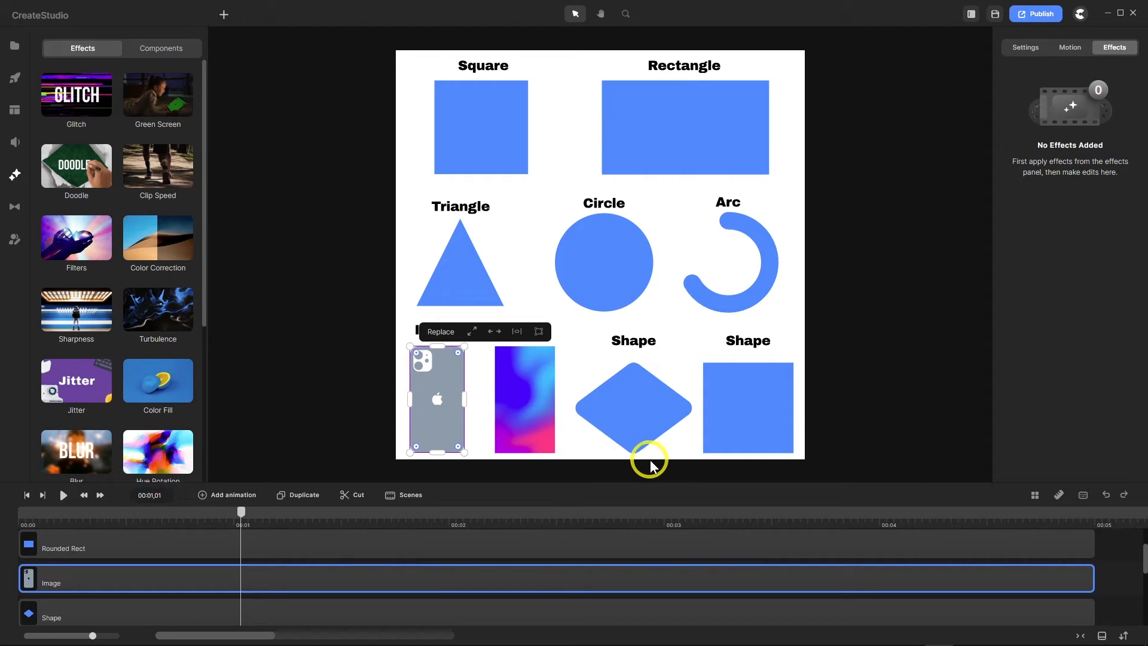
- Browse the Backgrounds library and play back part of the timeline to examine the gradient video
{"action": "left_click", "coordinate": [642, 414]}
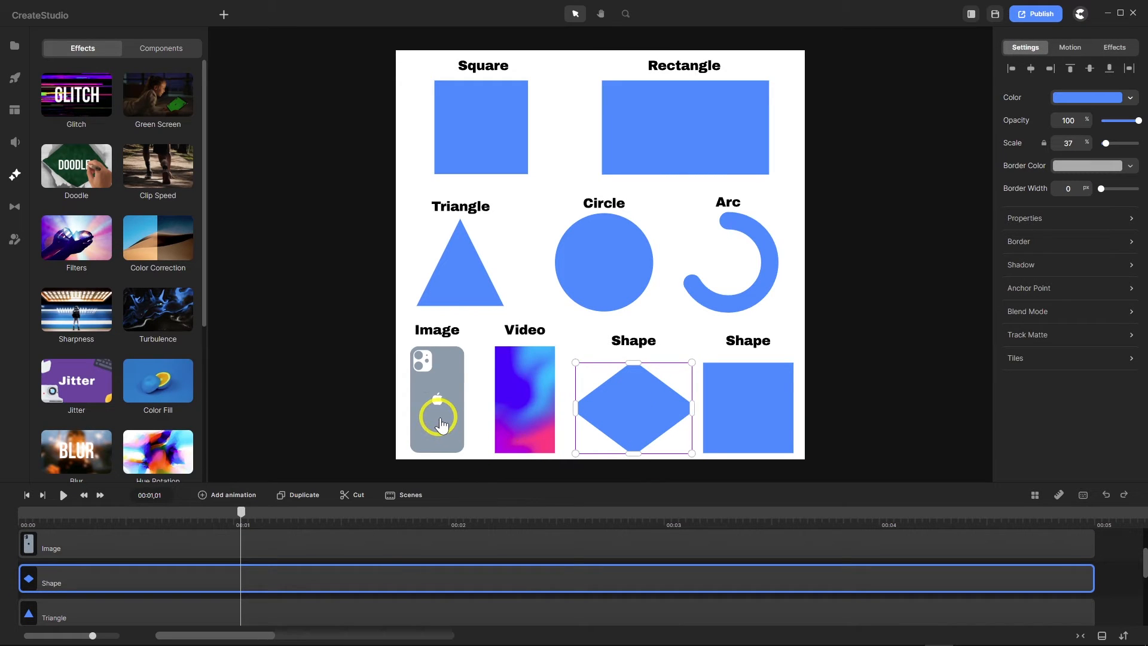
{"action": "left_click", "coordinate": [442, 425]}
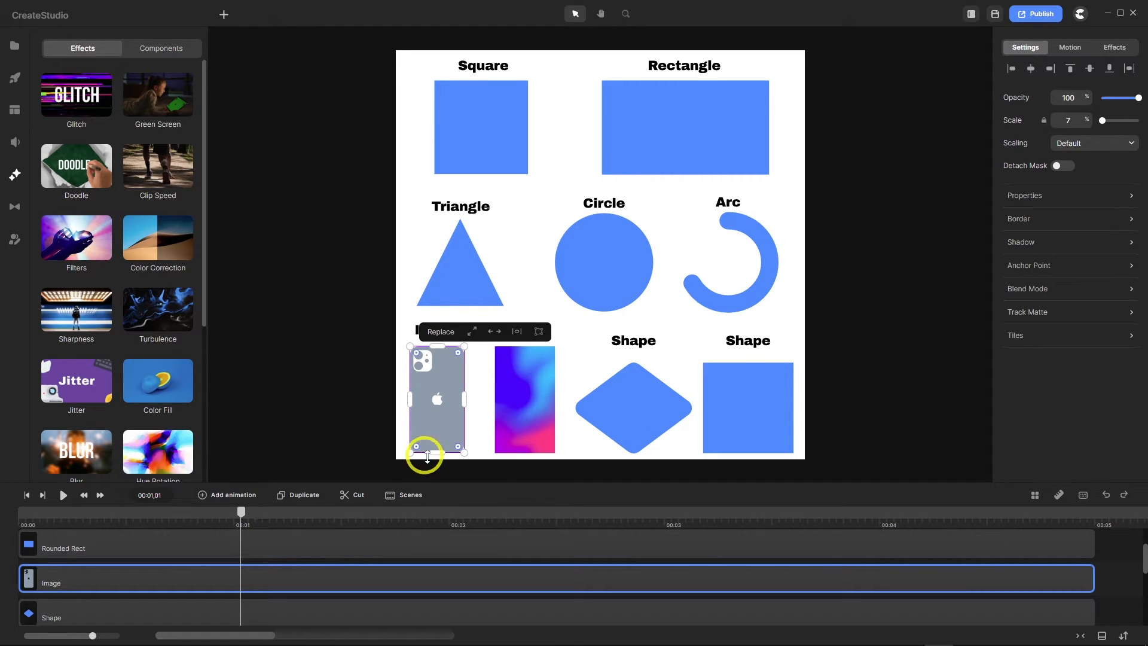
{"action": "left_click", "coordinate": [527, 402]}
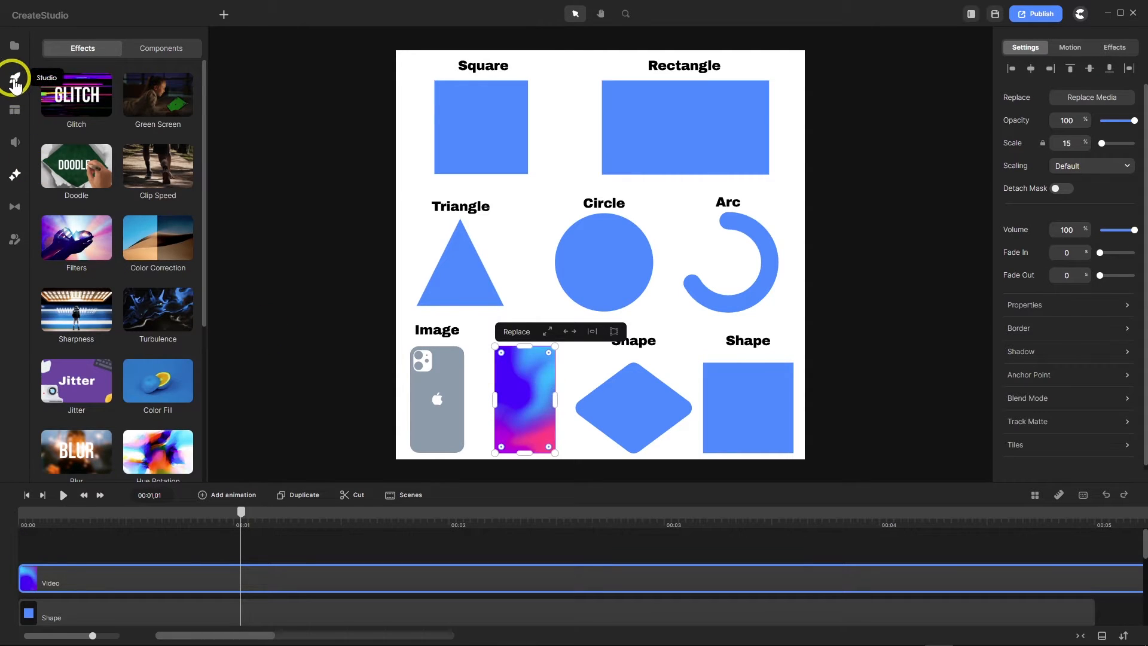
{"action": "left_click", "coordinate": [15, 83]}
{"action": "left_click", "coordinate": [134, 95]}
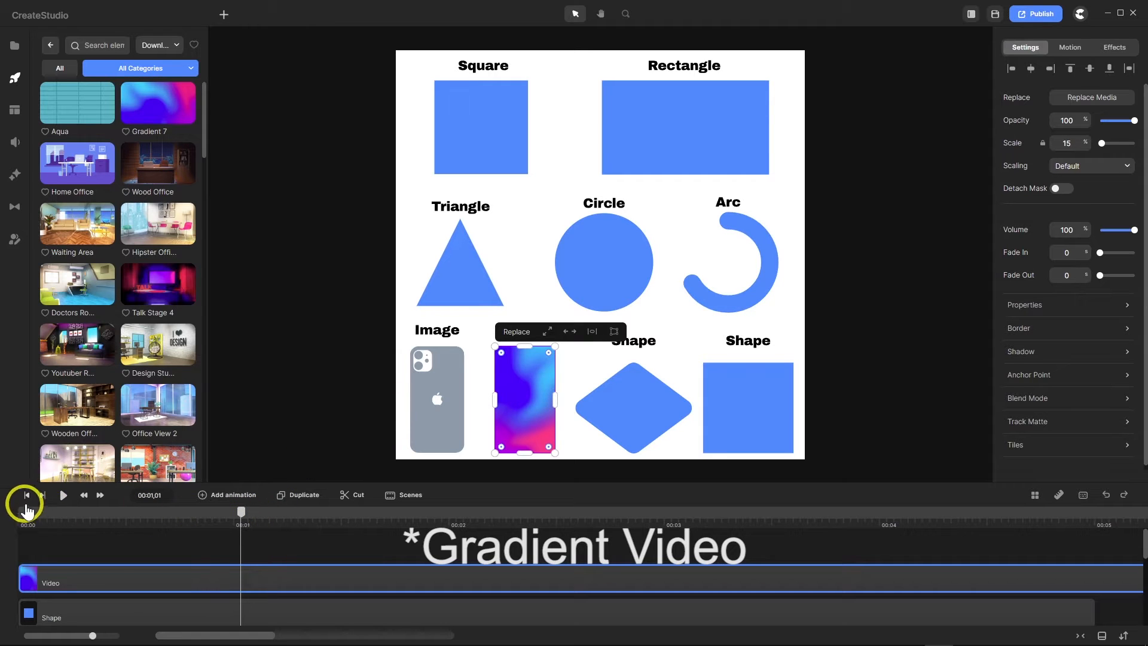
{"action": "left_click", "coordinate": [63, 495]}
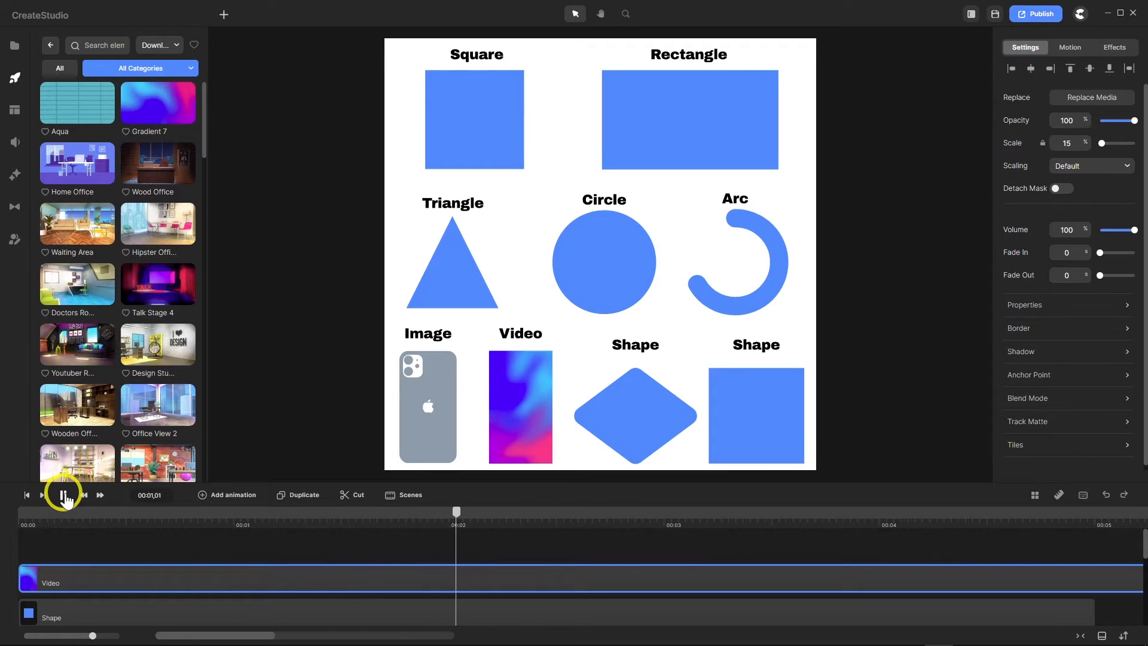
{"action": "left_click", "coordinate": [63, 495]}
- Open the Shapes library to examine the ready-made shapes it offers, with the canvas objects deselected
{"action": "left_click", "coordinate": [634, 400]}
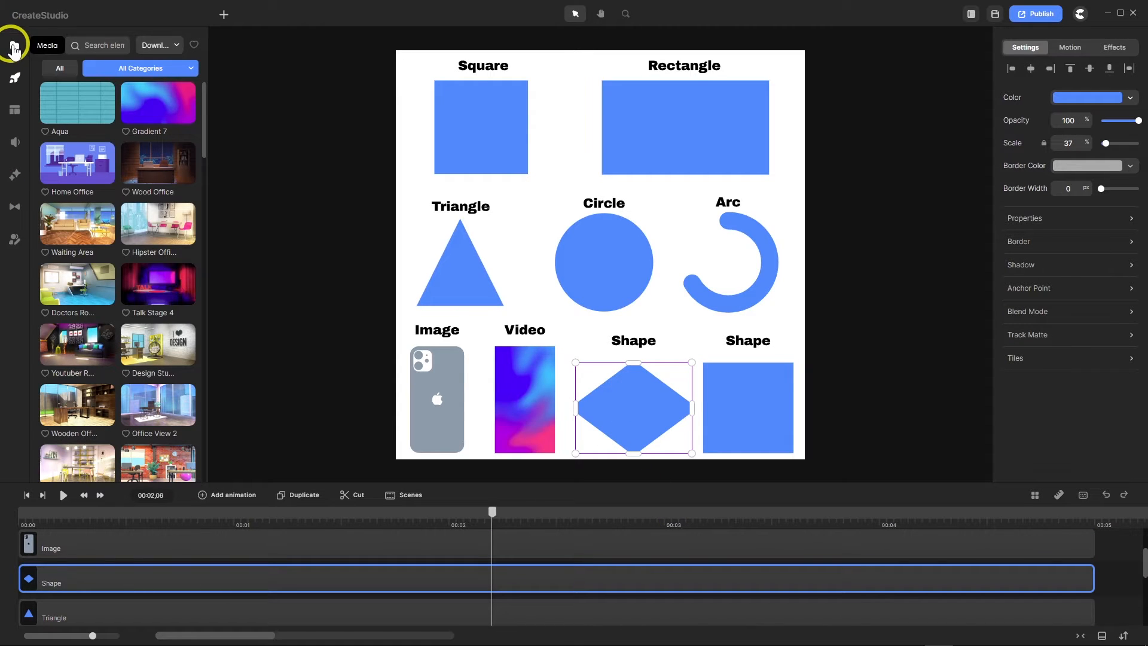
{"action": "left_click", "coordinate": [15, 78]}
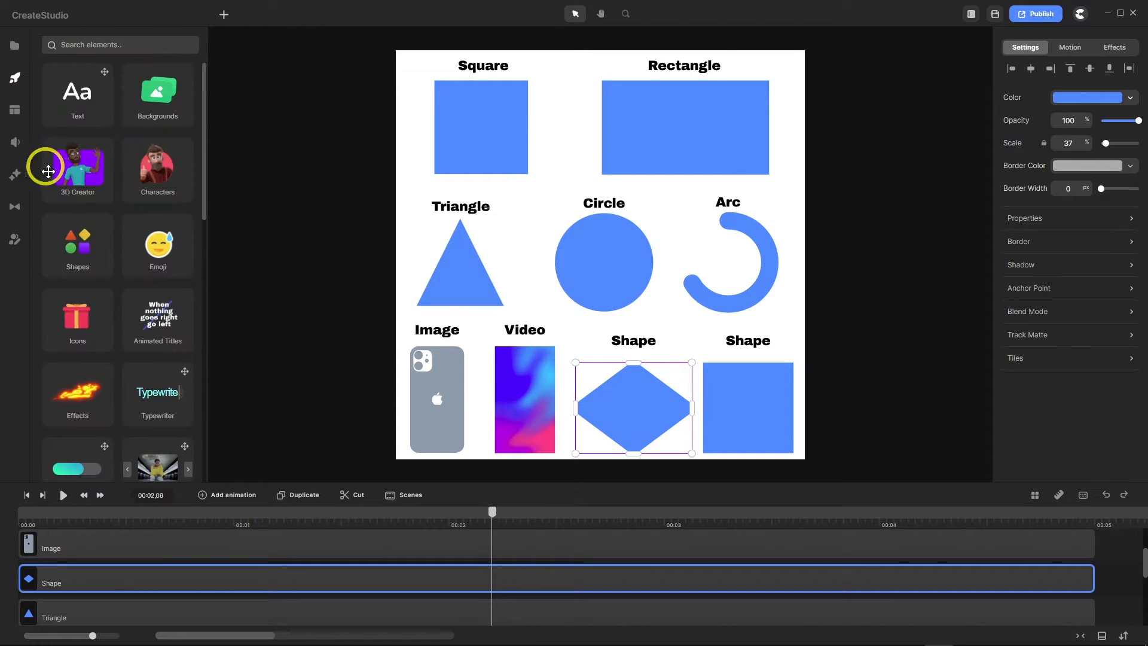
{"action": "left_click", "coordinate": [84, 243]}
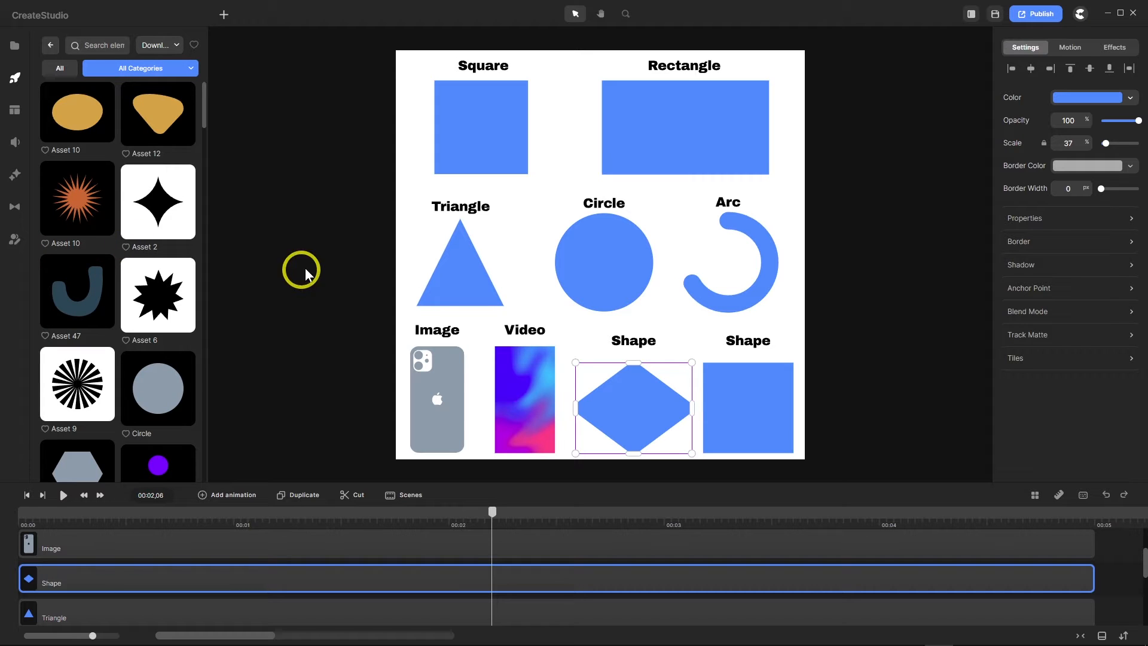
{"action": "left_click", "coordinate": [286, 246]}
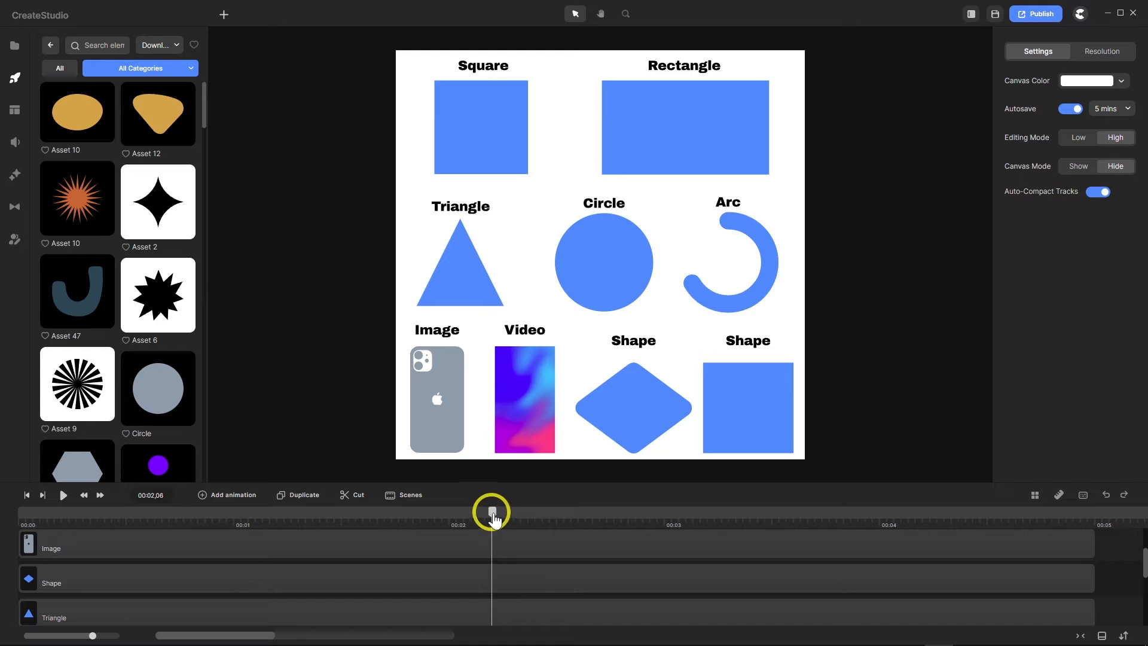
- Move the playhead back to 00:00,21 on the timeline
{"action": "left_click_drag", "start_coordinate": [492, 512], "coordinate": [212, 513]}
{"action": "mouse_move", "coordinate": [155, 541]}
{"action": "left_mouse_down"}
{"action": "mouse_move", "coordinate": [18, 540]}
{"action": "mouse_move", "coordinate": [167, 536]}
{"action": "left_mouse_up"}
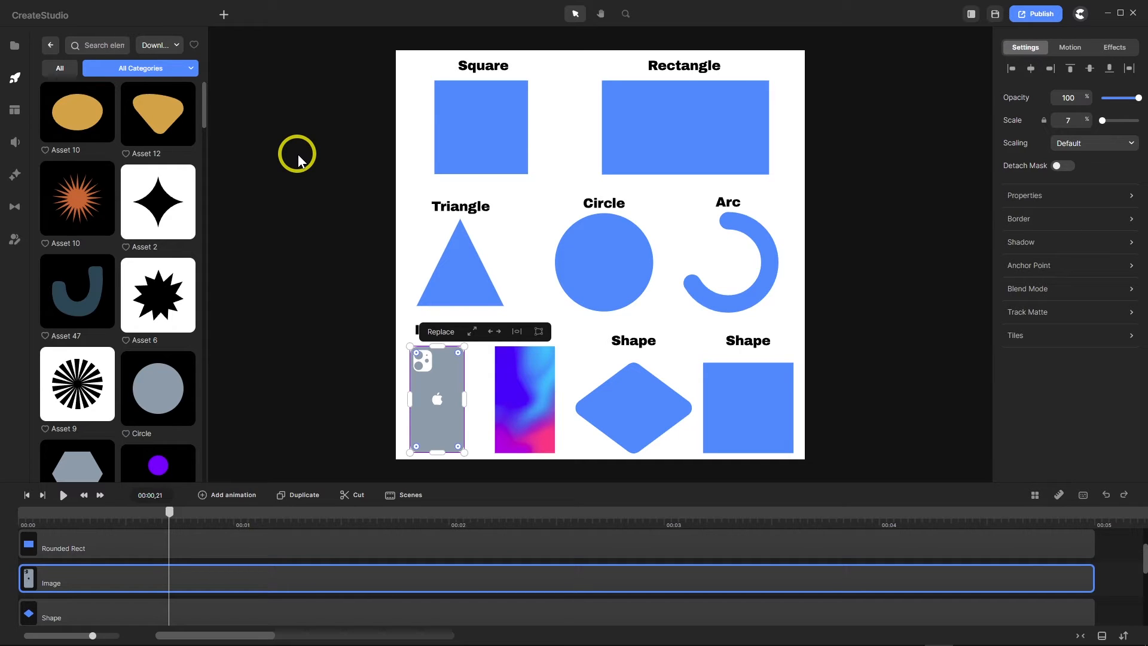
{"action": "left_click", "coordinate": [491, 128]}
- Narrow the blue rectangle in the upper row slightly by moving its left edge inward
{"action": "left_click", "coordinate": [678, 113]}
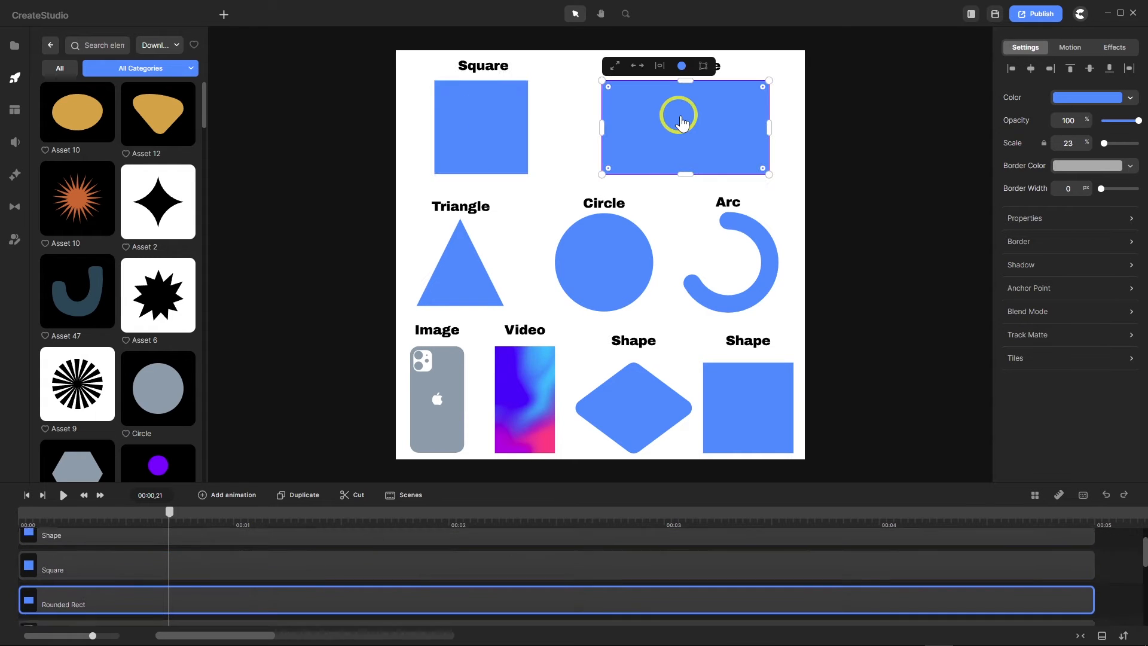
{"action": "left_click", "coordinate": [223, 15]}
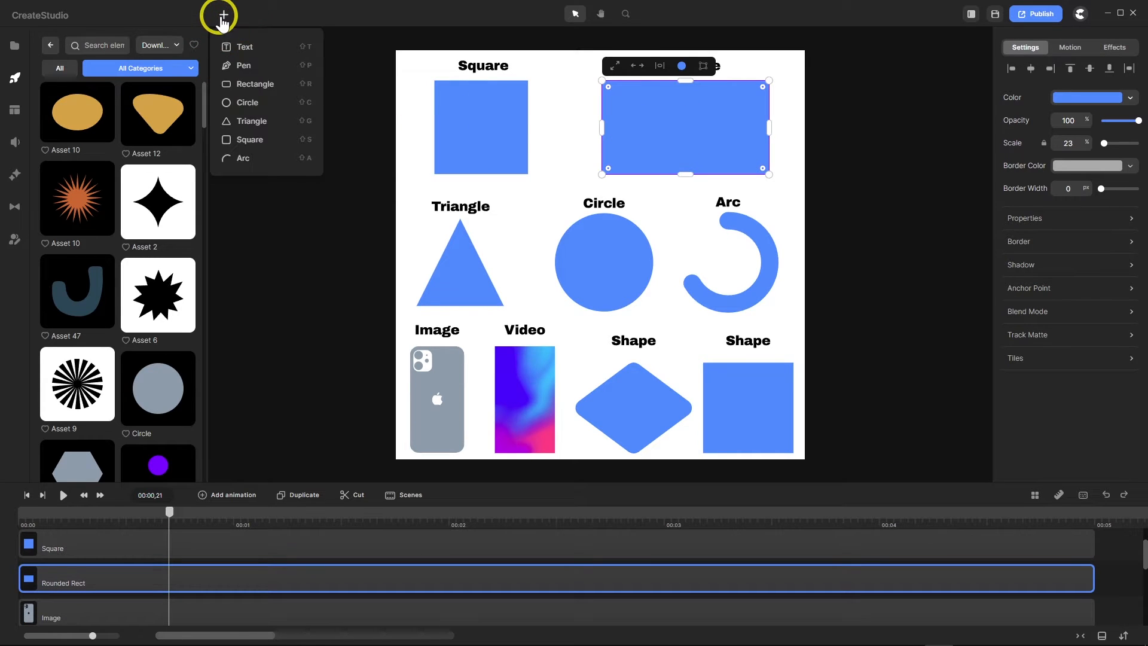
{"action": "left_click", "coordinate": [221, 23]}
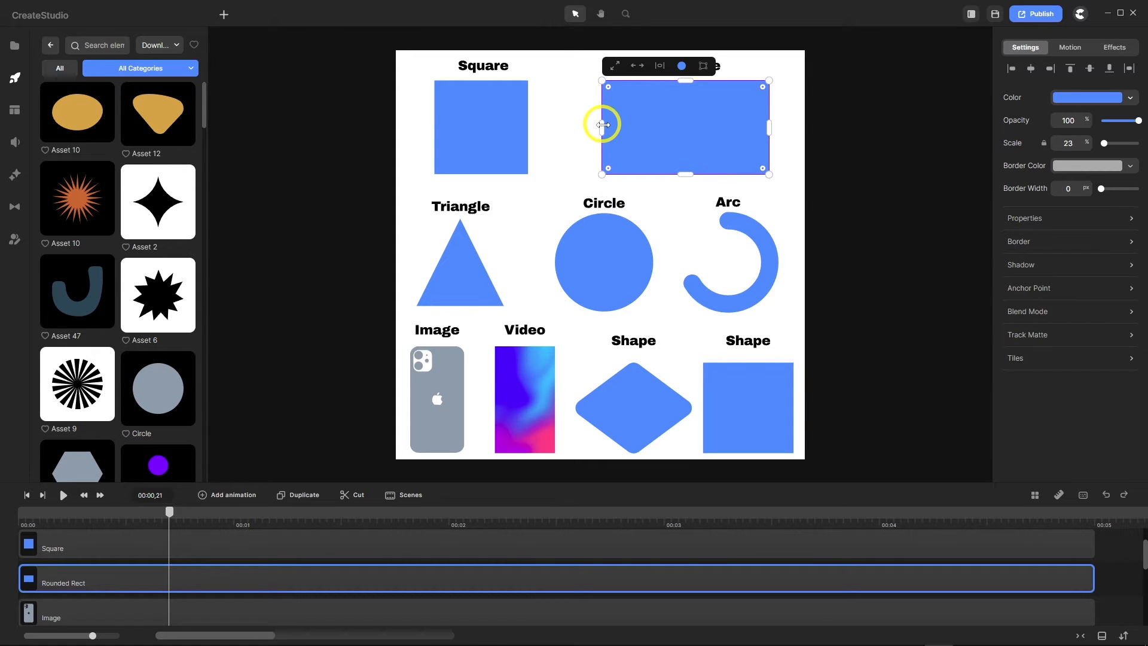
{"action": "mouse_move", "coordinate": [602, 124]}
{"action": "left_mouse_down"}
{"action": "mouse_move", "coordinate": [708, 128]}
{"action": "mouse_move", "coordinate": [609, 130]}
{"action": "left_mouse_up"}
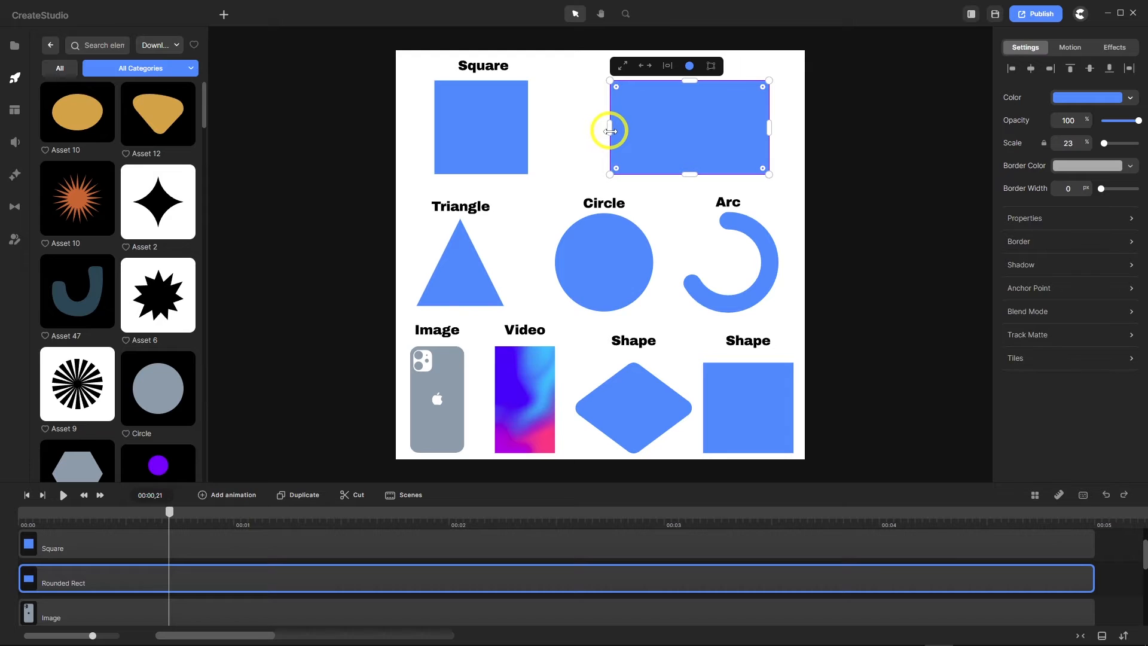
- Compare the resize and corner handles of the upper-row square with those of the square library shape beside the diamond
{"action": "left_click", "coordinate": [469, 123]}
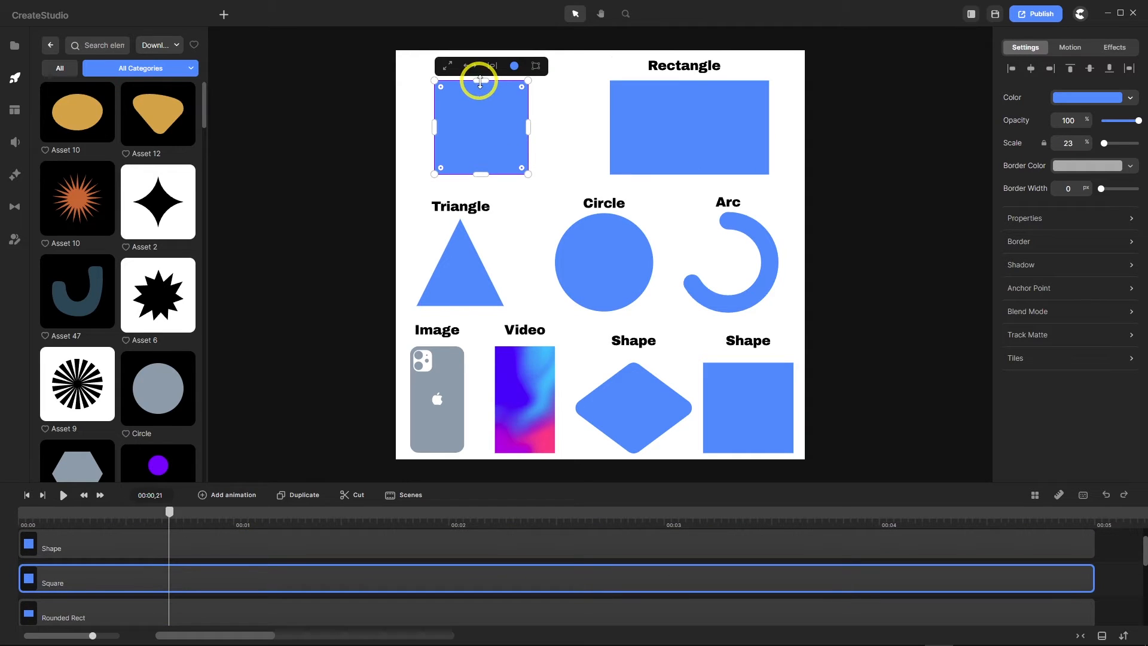
{"action": "mouse_move", "coordinate": [480, 81]}
{"action": "left_mouse_down"}
{"action": "mouse_move", "coordinate": [473, 127]}
{"action": "mouse_move", "coordinate": [483, 80]}
{"action": "left_mouse_up"}
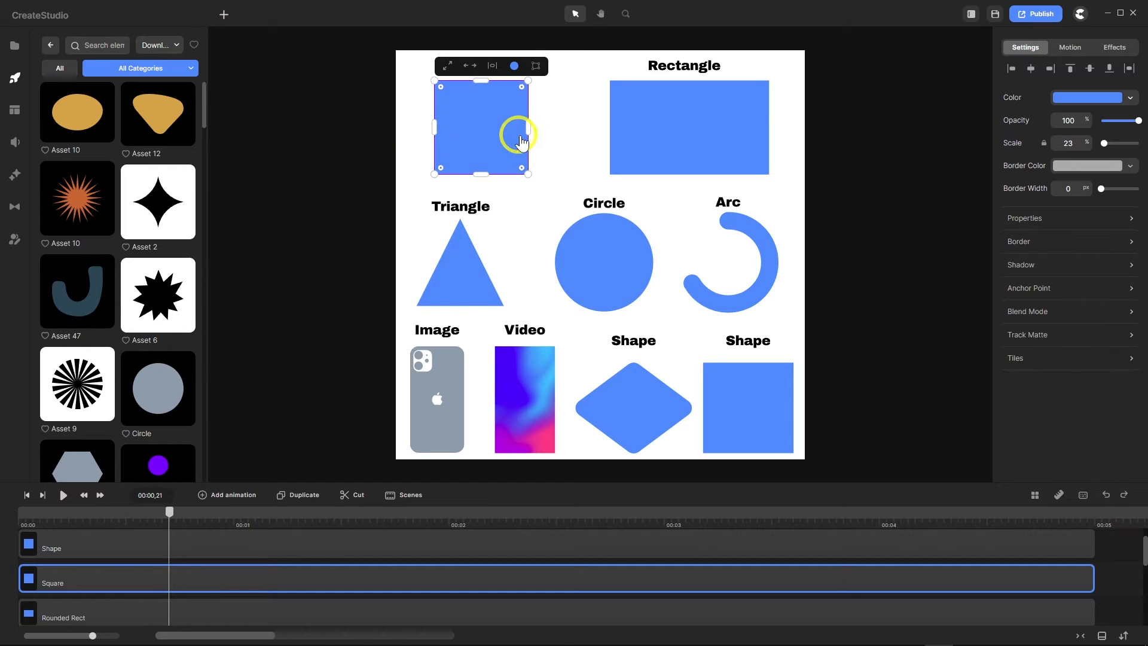
{"action": "left_click", "coordinate": [749, 408]}
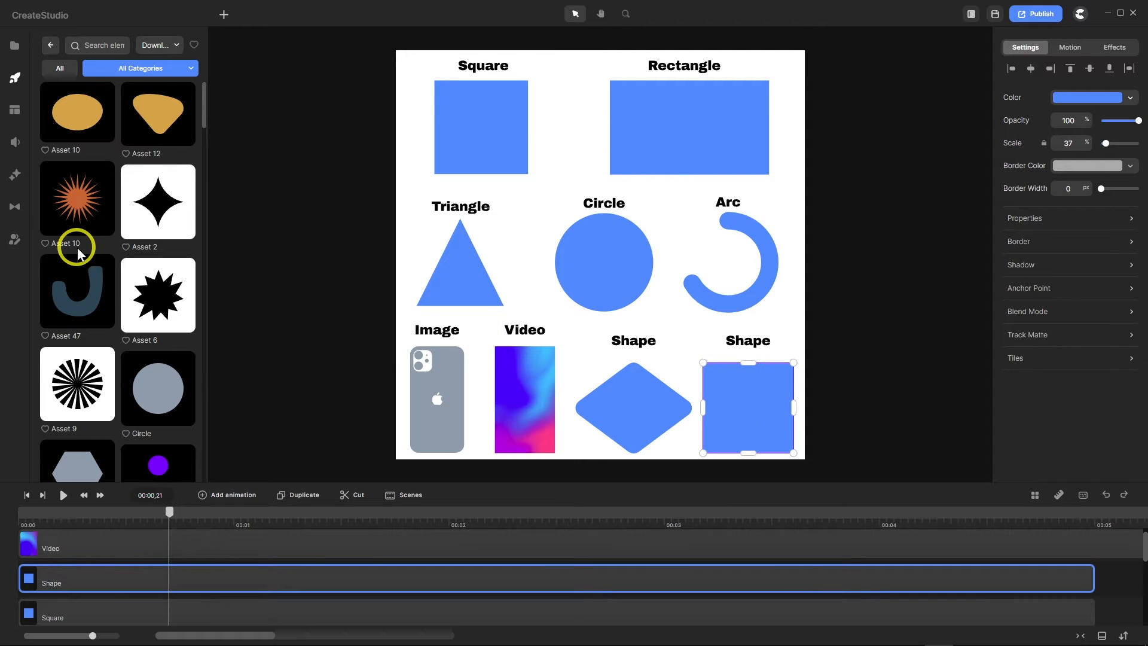
- Shrink the upper-row square from its lower-left corner to 22% scale and the library square beside the diamond about its centre to 32%
{"action": "left_click", "coordinate": [494, 130]}
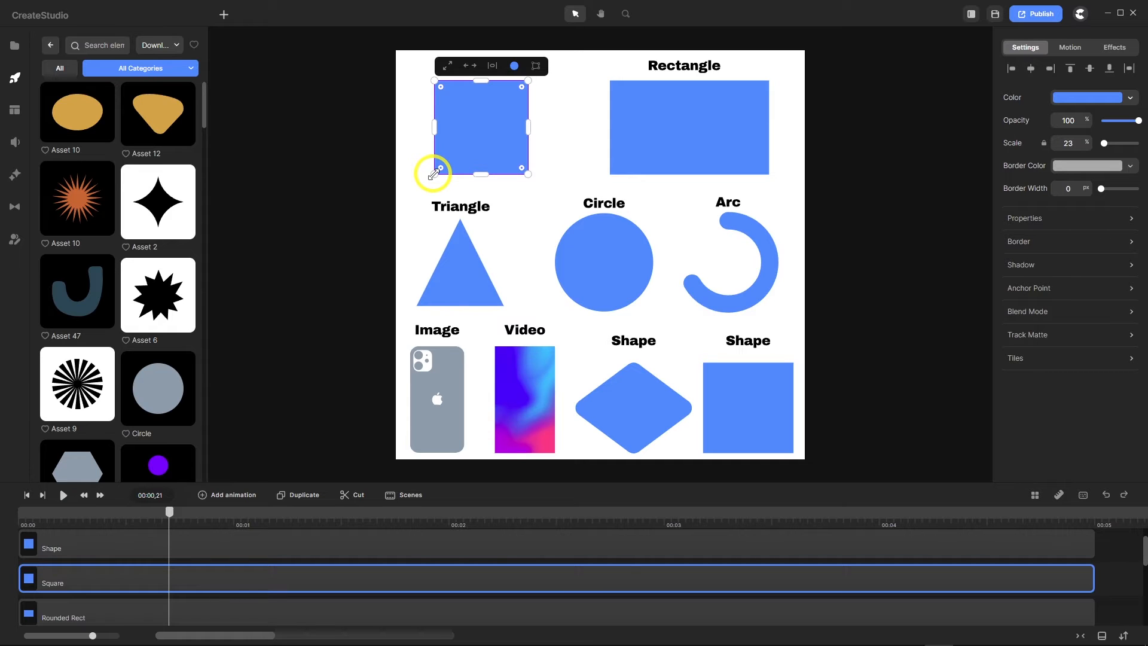
{"action": "mouse_move", "coordinate": [433, 174]}
{"action": "left_mouse_down"}
{"action": "mouse_move", "coordinate": [486, 122]}
{"action": "mouse_move", "coordinate": [435, 169]}
{"action": "left_mouse_up"}
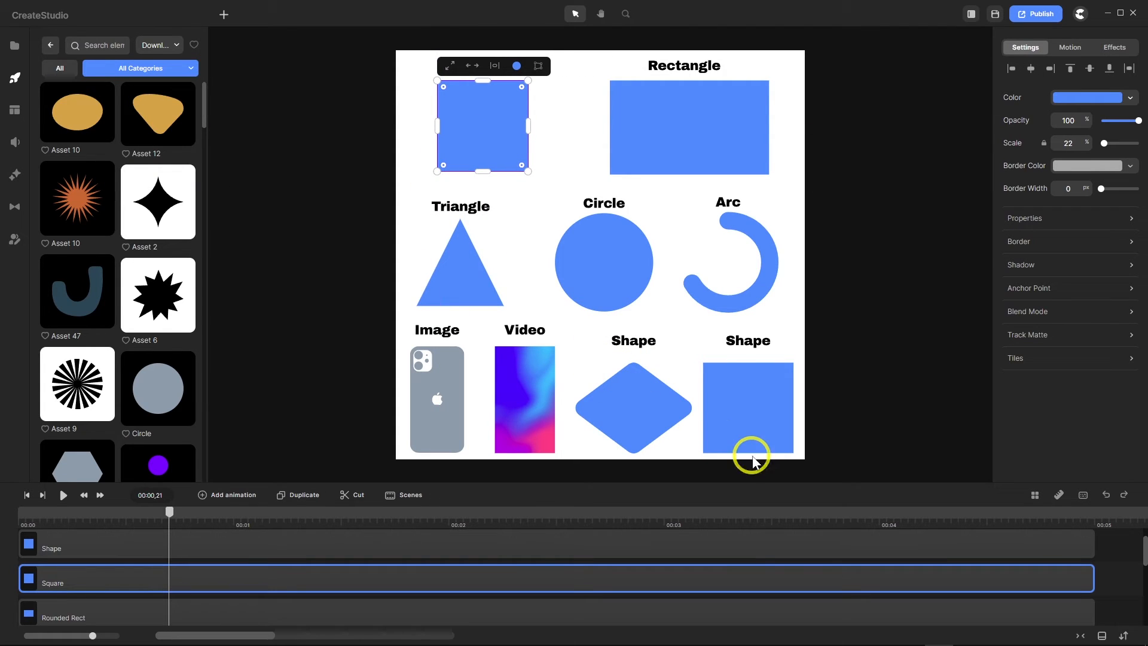
{"action": "left_click", "coordinate": [746, 421]}
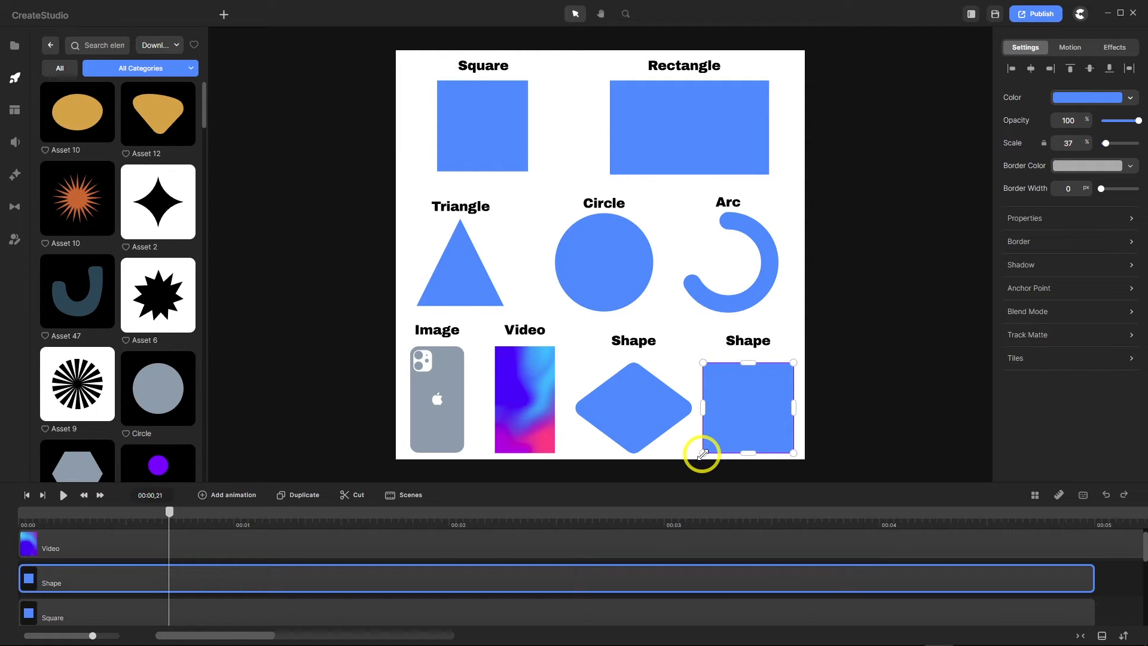
{"action": "mouse_move", "coordinate": [702, 454]}
{"action": "left_mouse_down"}
{"action": "mouse_move", "coordinate": [736, 416]}
{"action": "mouse_move", "coordinate": [687, 465]}
{"action": "mouse_move", "coordinate": [709, 446]}
{"action": "left_mouse_up"}
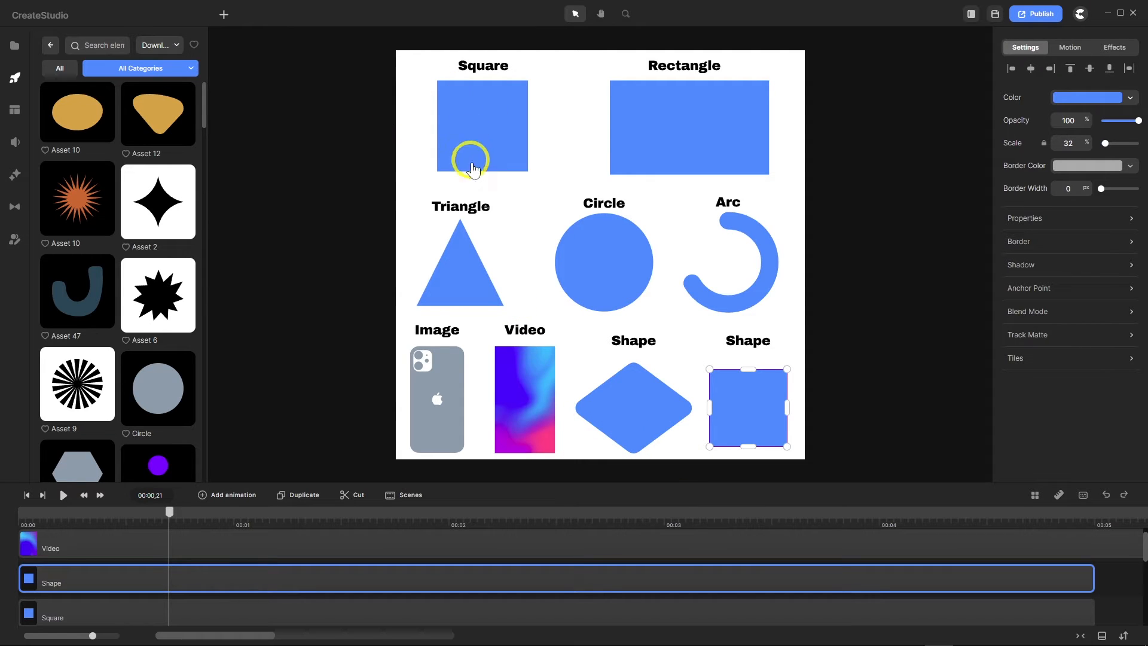
- Shrink the triangle slightly about its centre from a corner and narrow the circle slightly from its left edge
{"action": "left_click", "coordinate": [464, 259]}
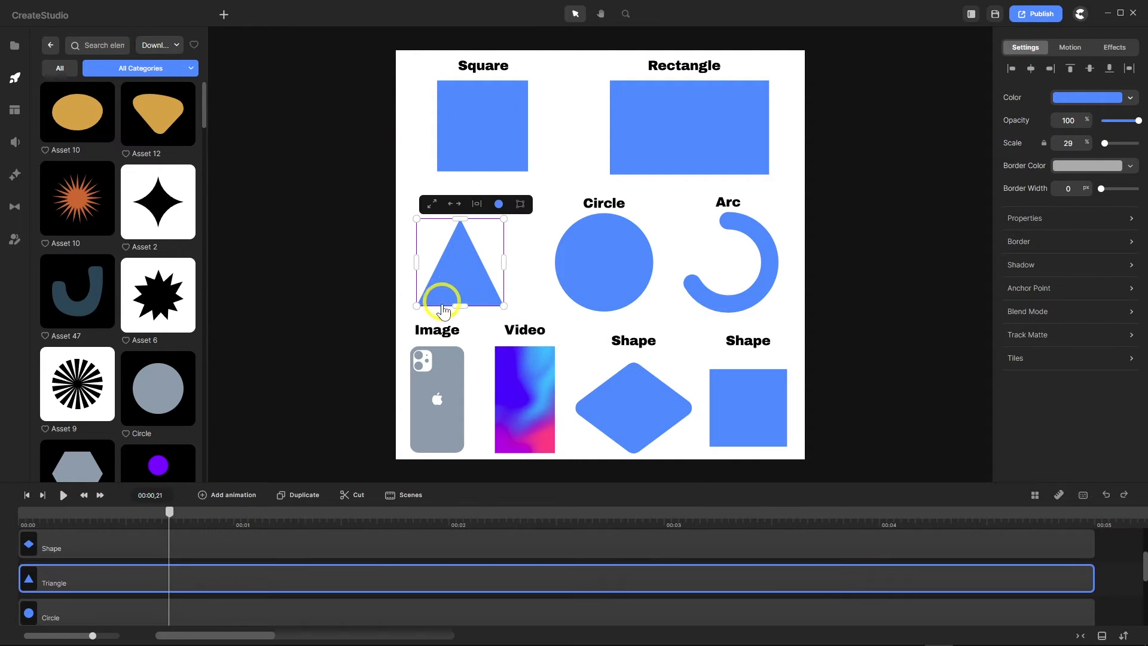
{"action": "left_click_drag", "start_coordinate": [417, 307], "coordinate": [423, 300]}
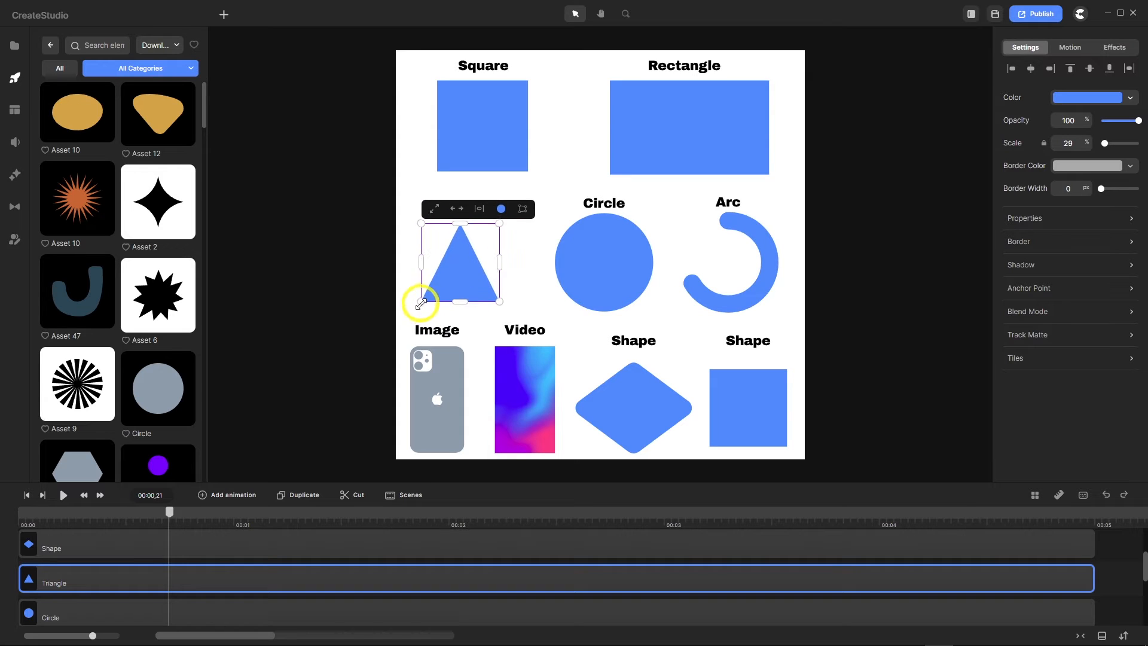
{"action": "left_click", "coordinate": [586, 268]}
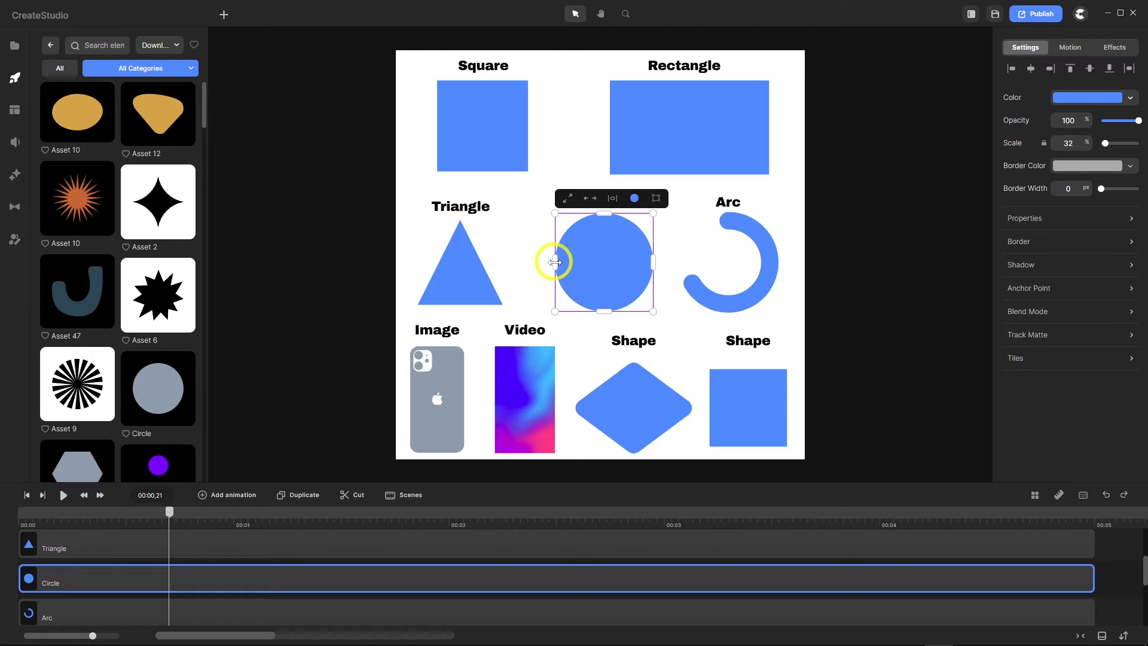
{"action": "mouse_move", "coordinate": [555, 262]}
{"action": "left_mouse_down"}
{"action": "mouse_move", "coordinate": [584, 259]}
{"action": "mouse_move", "coordinate": [556, 264]}
{"action": "left_mouse_up"}
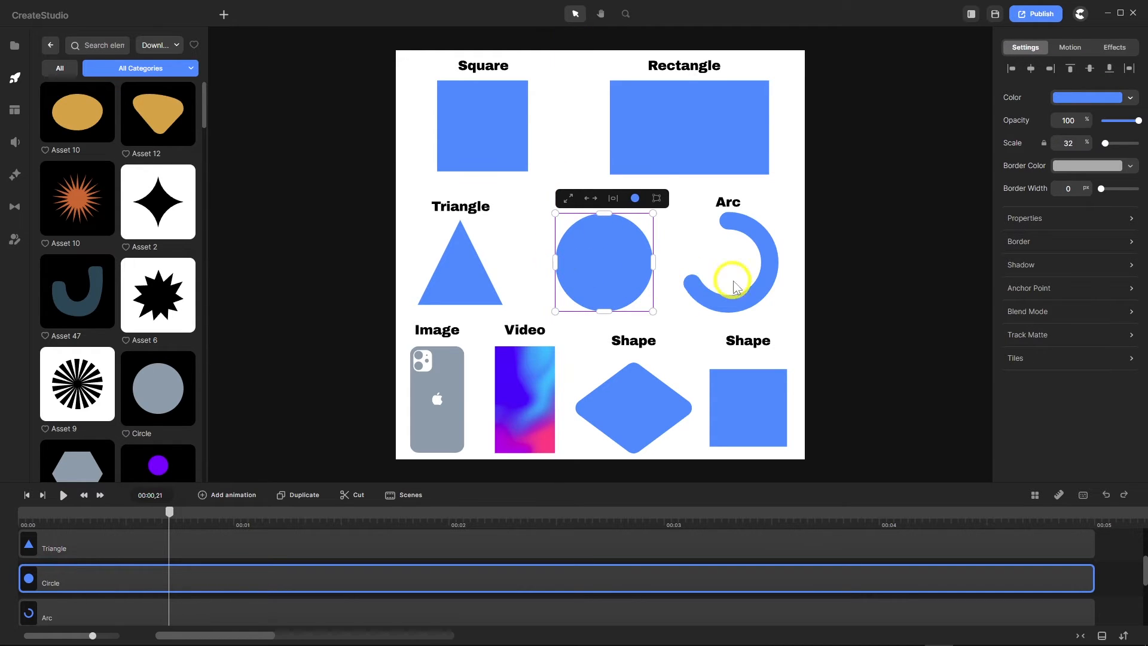
- Narrow the arc slightly from its left edge and reduce its height from its top edge
{"action": "left_click", "coordinate": [758, 285]}
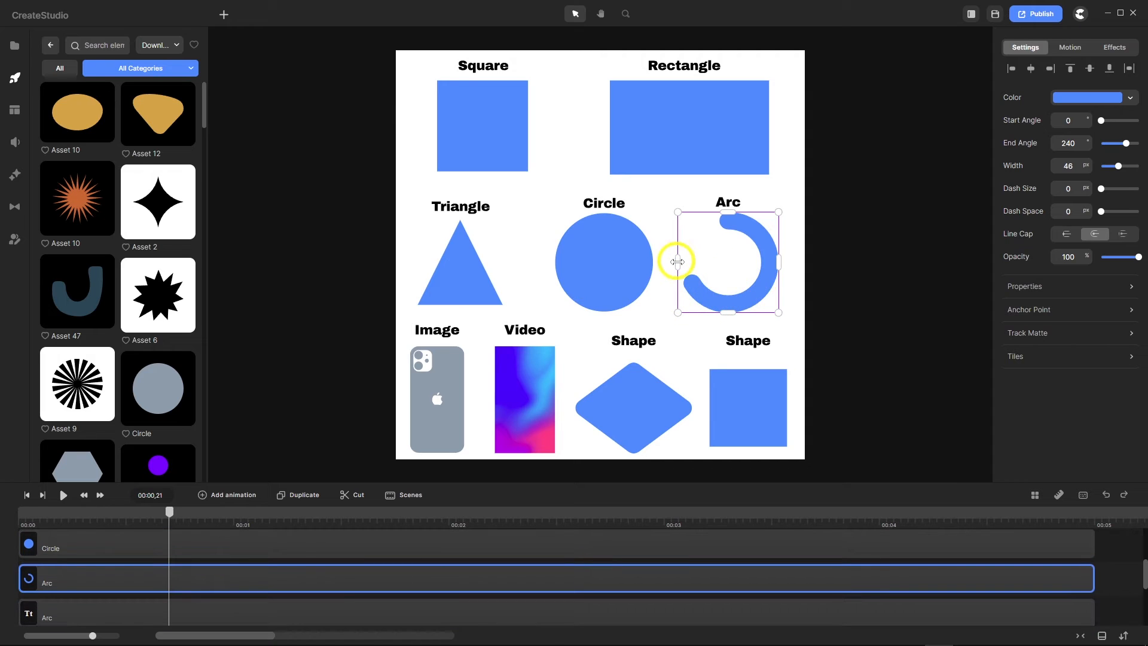
{"action": "mouse_move", "coordinate": [677, 259]}
{"action": "left_mouse_down"}
{"action": "mouse_move", "coordinate": [697, 259]}
{"action": "mouse_move", "coordinate": [668, 263]}
{"action": "mouse_move", "coordinate": [680, 262]}
{"action": "left_mouse_up"}
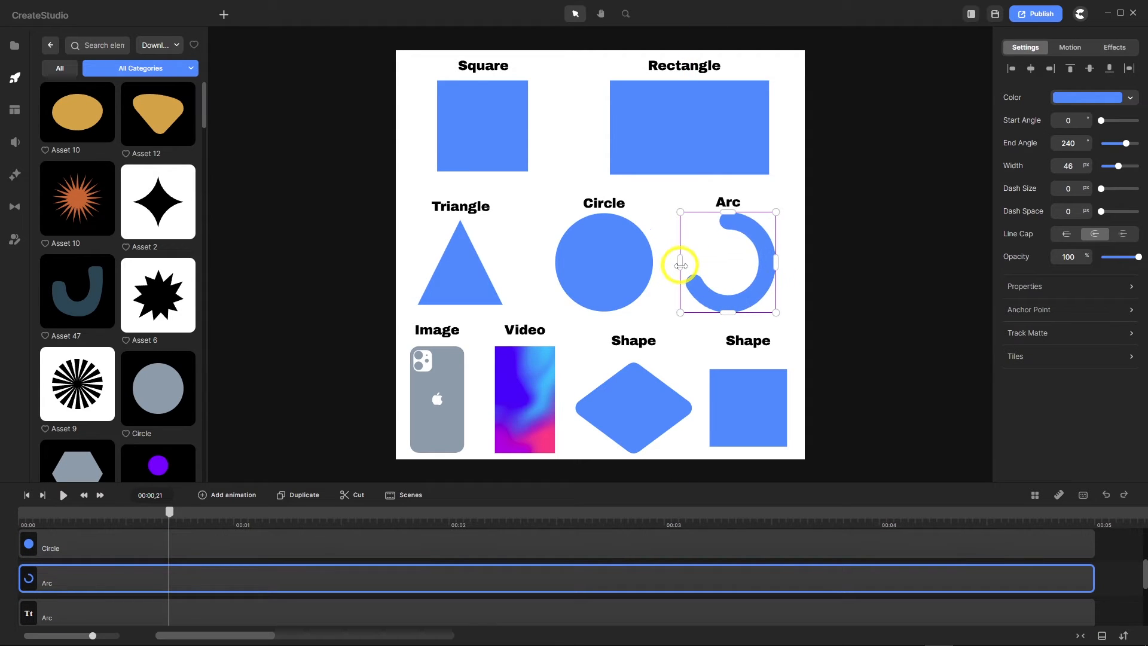
{"action": "left_click_drag", "start_coordinate": [723, 214], "coordinate": [728, 218]}
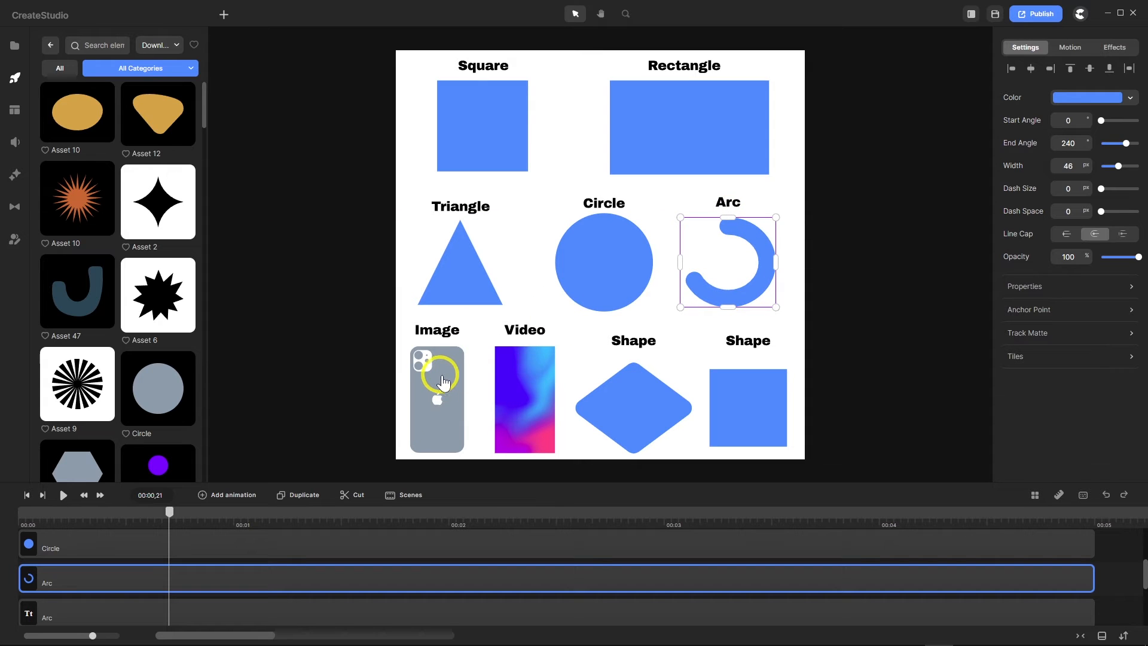
- Shrink the phone image slightly and the gradient video to 13% scale about their centres, finishing with nothing selected
{"action": "left_click", "coordinate": [440, 384]}
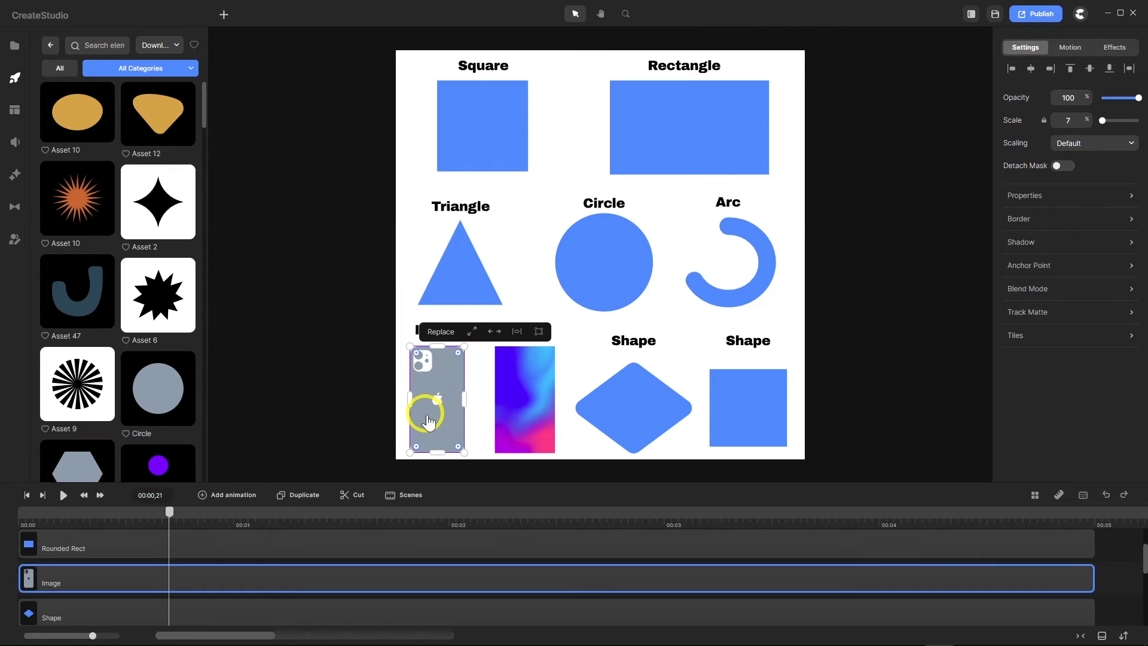
{"action": "mouse_move", "coordinate": [411, 452]}
{"action": "left_mouse_down"}
{"action": "mouse_move", "coordinate": [428, 426]}
{"action": "mouse_move", "coordinate": [410, 436]}
{"action": "mouse_move", "coordinate": [414, 453]}
{"action": "left_mouse_up"}
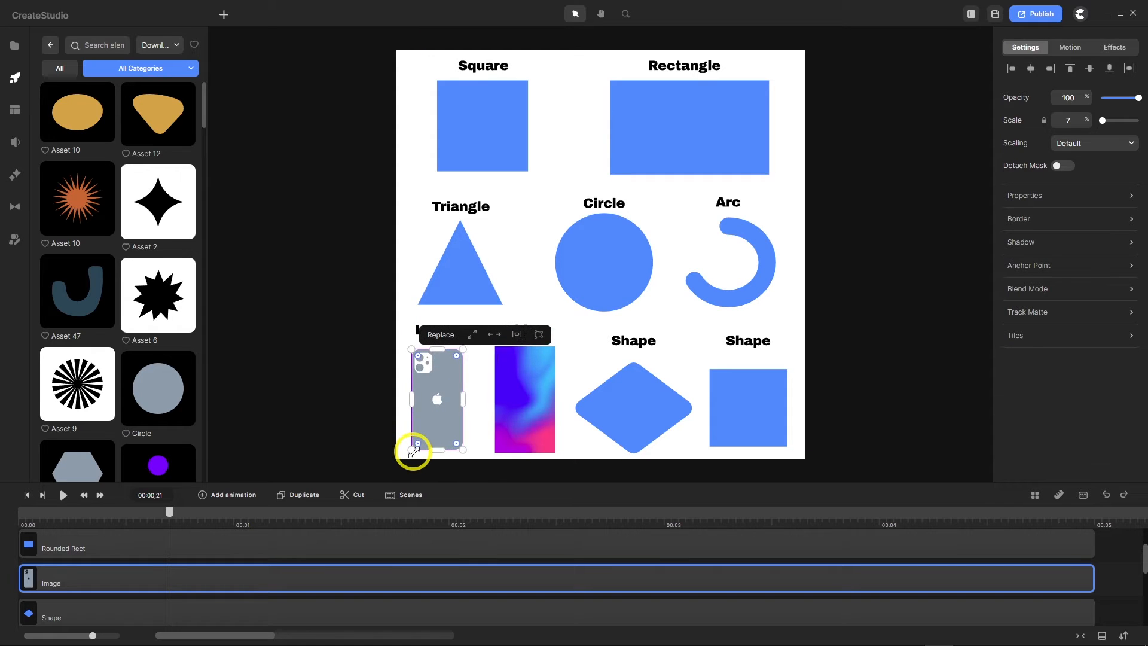
{"action": "left_click", "coordinate": [509, 399]}
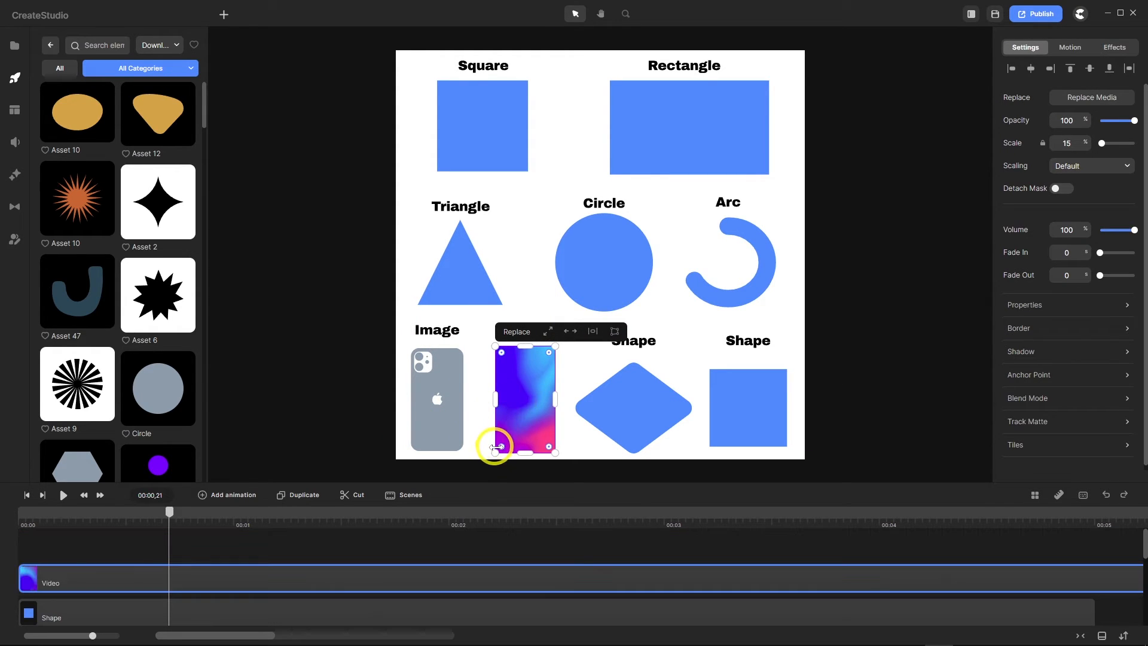
{"action": "mouse_move", "coordinate": [495, 447]}
{"action": "left_mouse_down"}
{"action": "mouse_move", "coordinate": [509, 421]}
{"action": "mouse_move", "coordinate": [497, 447]}
{"action": "left_mouse_up"}
{"action": "left_click_drag", "start_coordinate": [499, 399], "coordinate": [497, 399]}
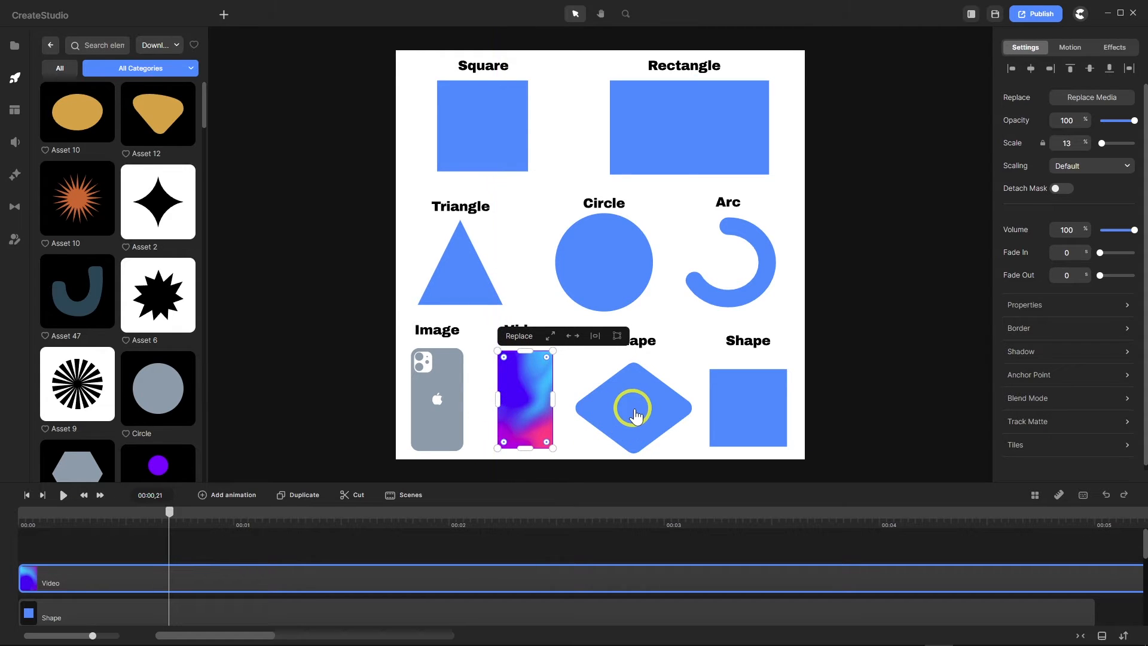
{"action": "left_click", "coordinate": [634, 412]}
{"action": "left_click", "coordinate": [530, 405]}
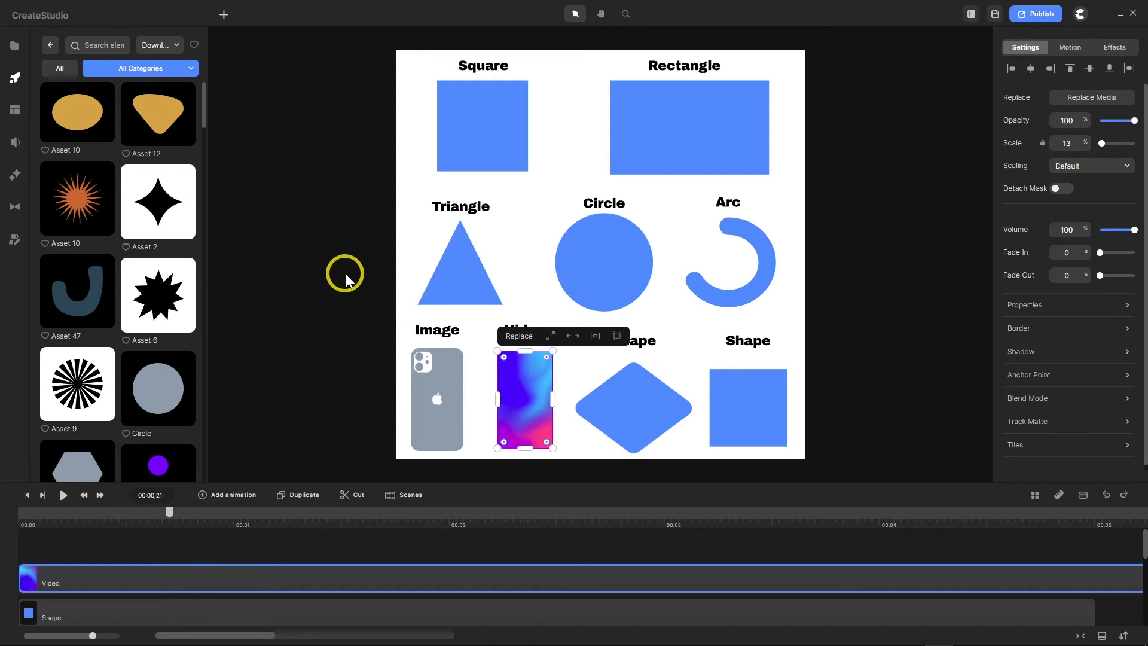
{"action": "left_click", "coordinate": [345, 252]}
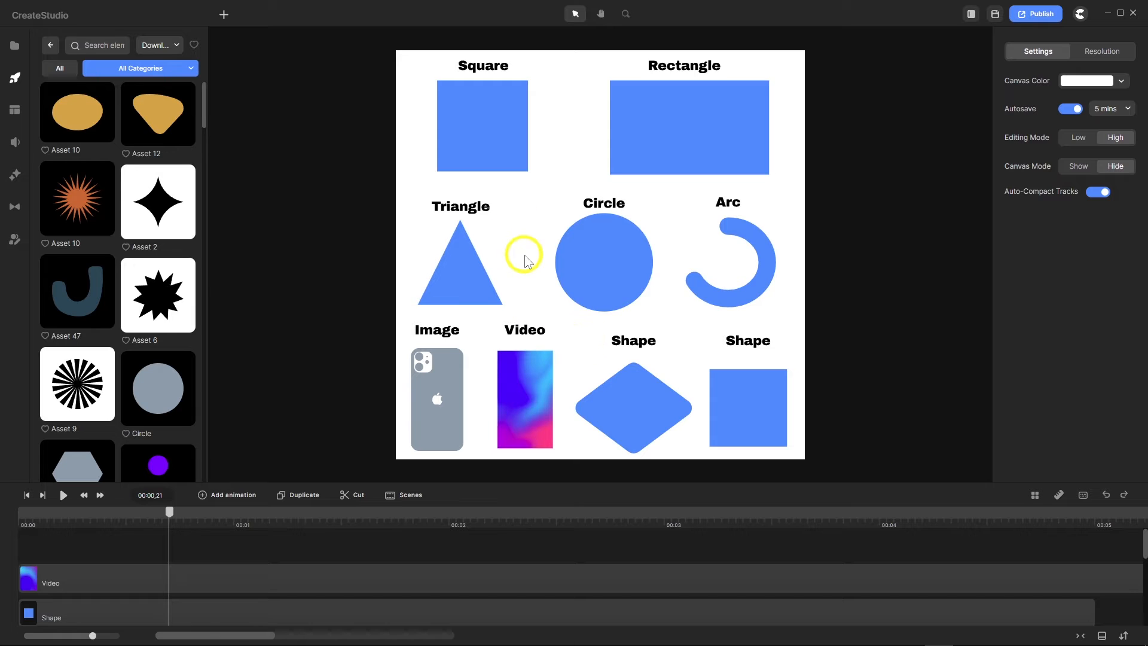
- Enlarge the library square slightly from its lower-left corner while keeping its upper-right corner anchored
{"action": "left_click", "coordinate": [474, 129]}
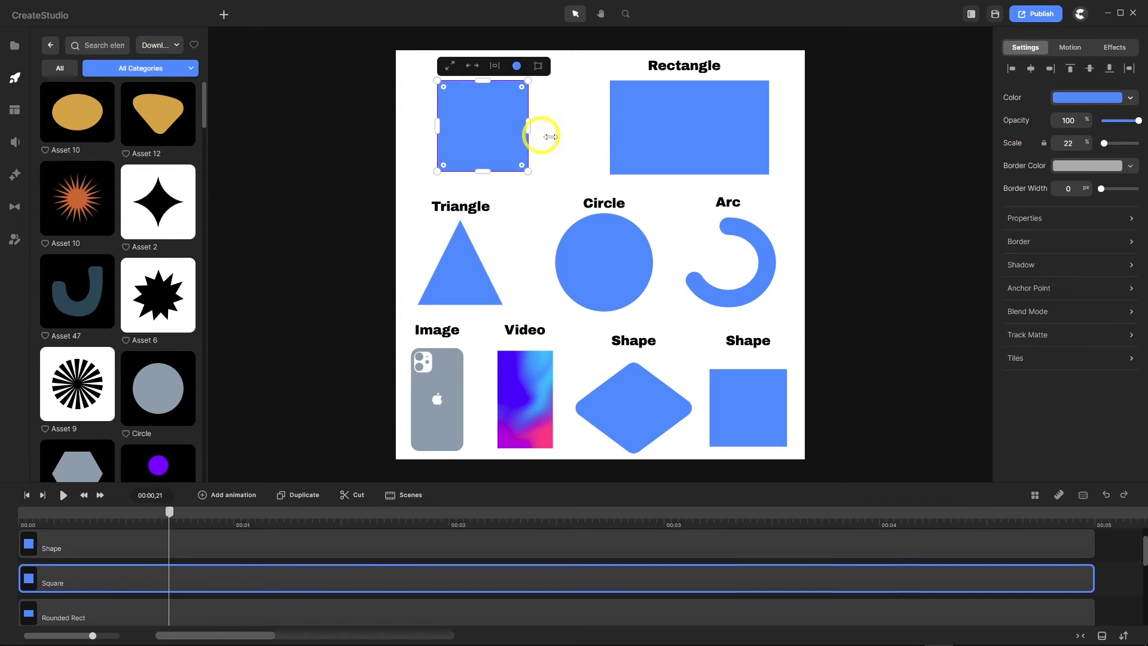
{"action": "left_click", "coordinate": [688, 126]}
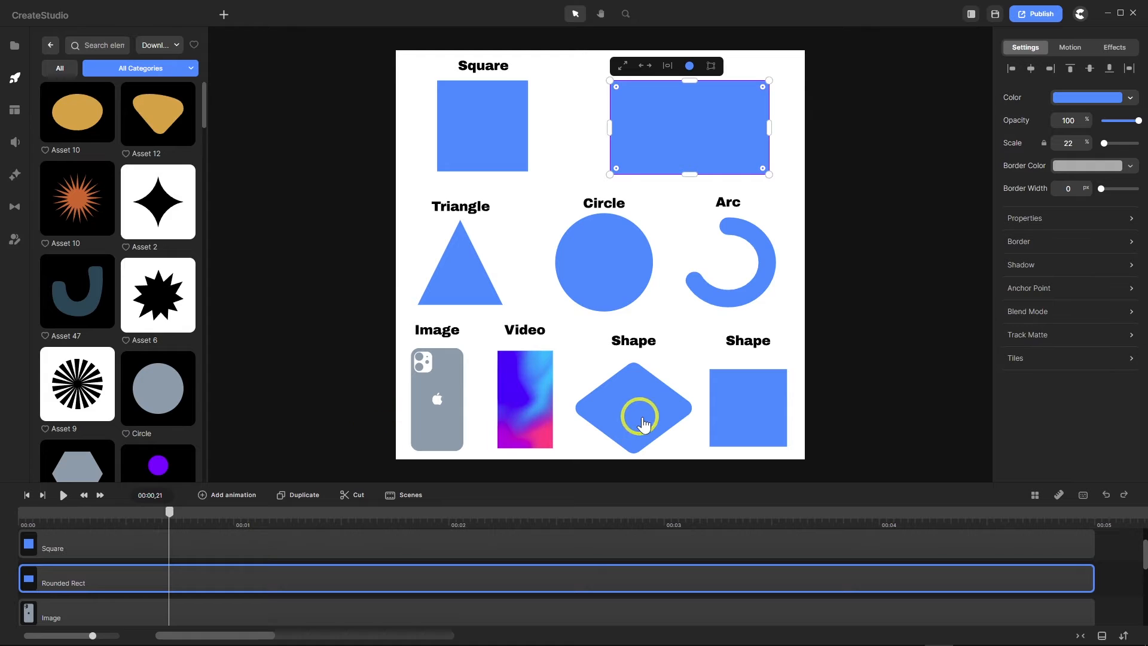
{"action": "left_click", "coordinate": [744, 415]}
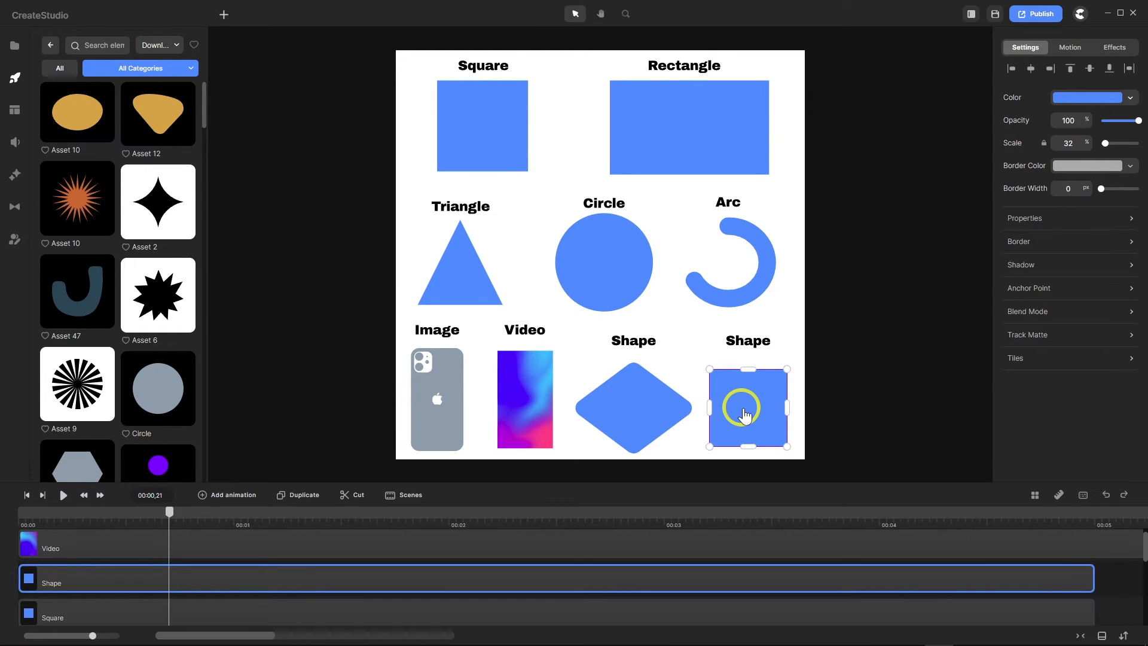
{"action": "key", "text": "alt"}
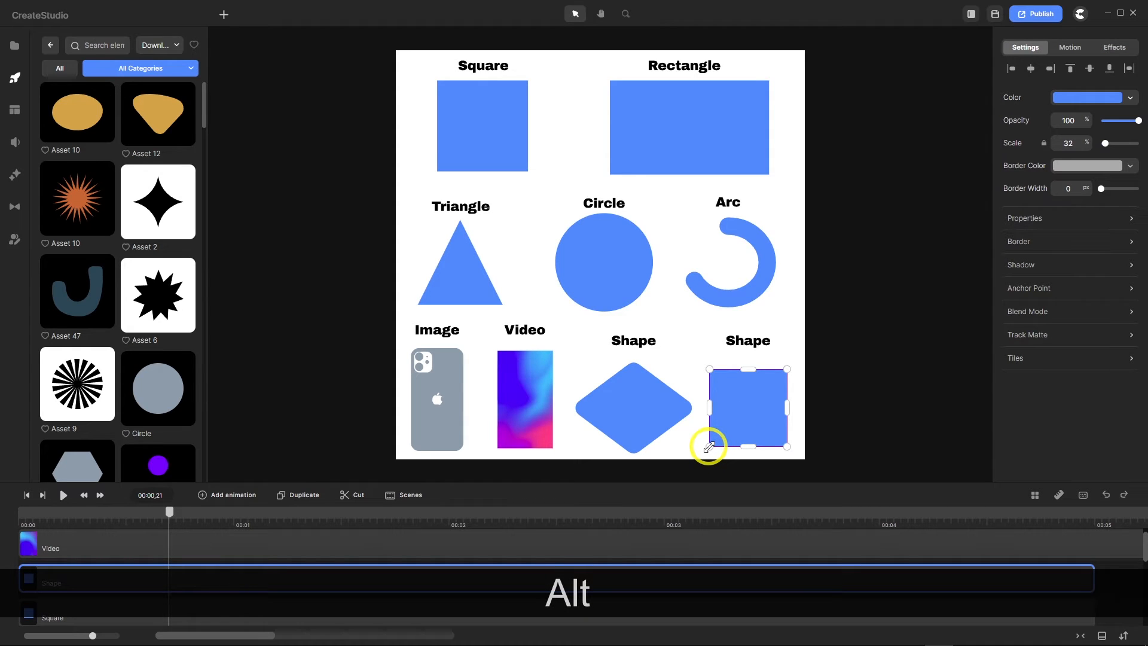
{"action": "mouse_move", "coordinate": [710, 446]}
{"action": "left_mouse_down"}
{"action": "mouse_move", "coordinate": [754, 393]}
{"action": "mouse_move", "coordinate": [692, 454]}
{"action": "mouse_move", "coordinate": [733, 417]}
{"action": "mouse_move", "coordinate": [708, 448]}
{"action": "left_mouse_up"}
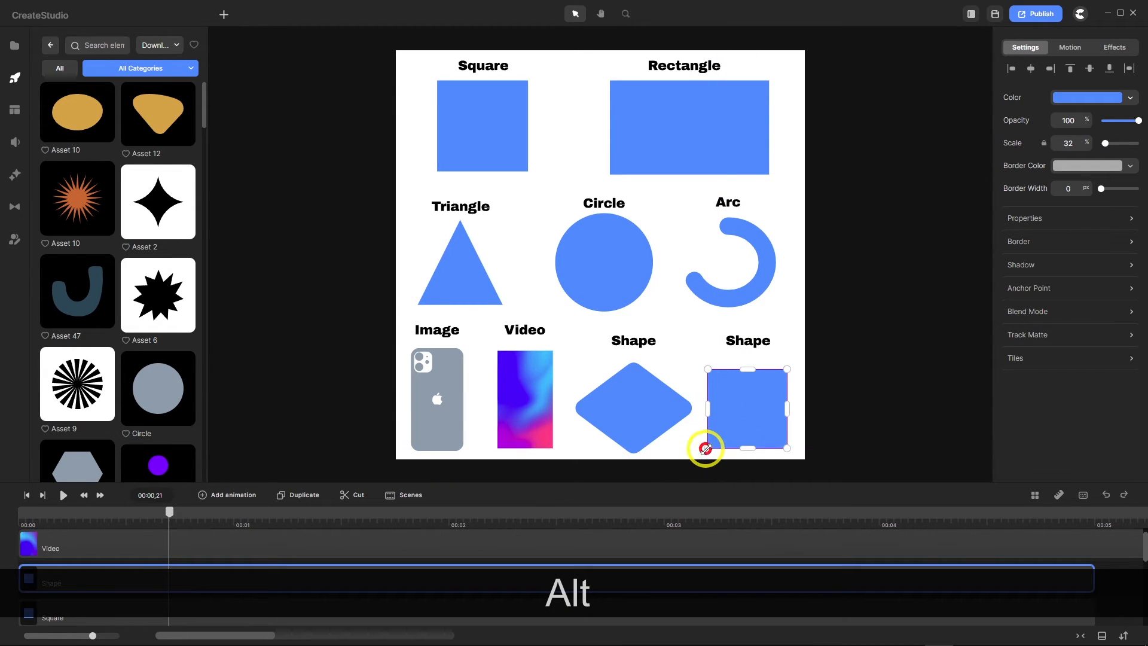
- Enlarge the upper-row square from its lower-left corner to 24% scale and widen it by moving its left edge outward
{"action": "left_click", "coordinate": [474, 137]}
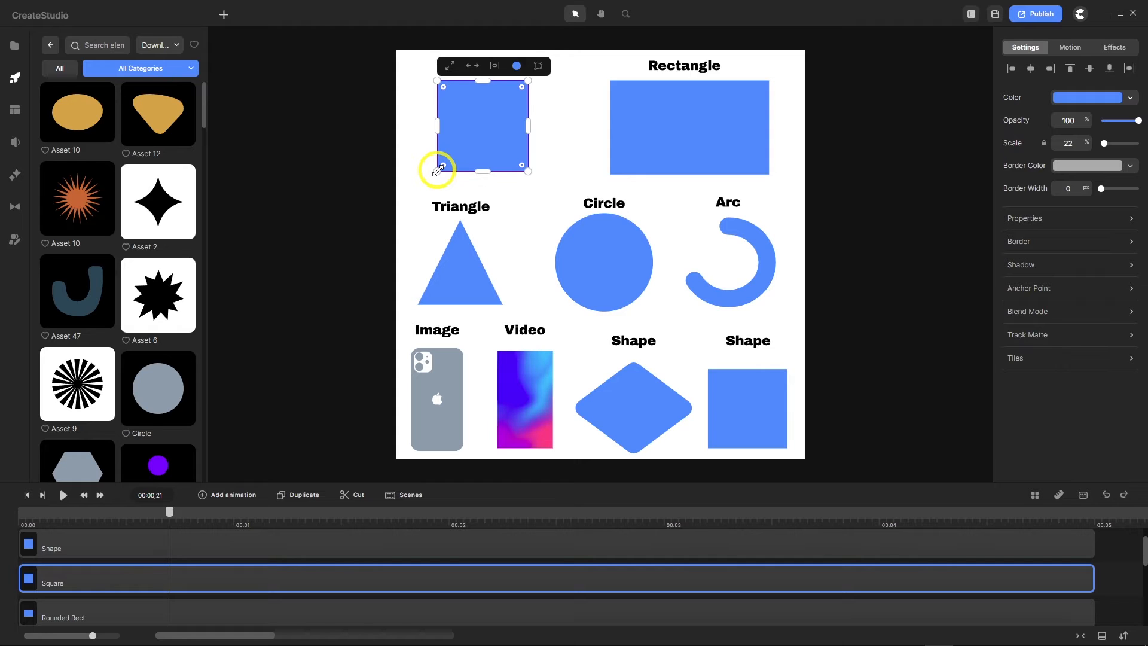
{"action": "mouse_move", "coordinate": [437, 170]}
{"action": "left_mouse_down"}
{"action": "mouse_move", "coordinate": [426, 170]}
{"action": "mouse_move", "coordinate": [493, 121]}
{"action": "mouse_move", "coordinate": [429, 175]}
{"action": "left_mouse_up"}
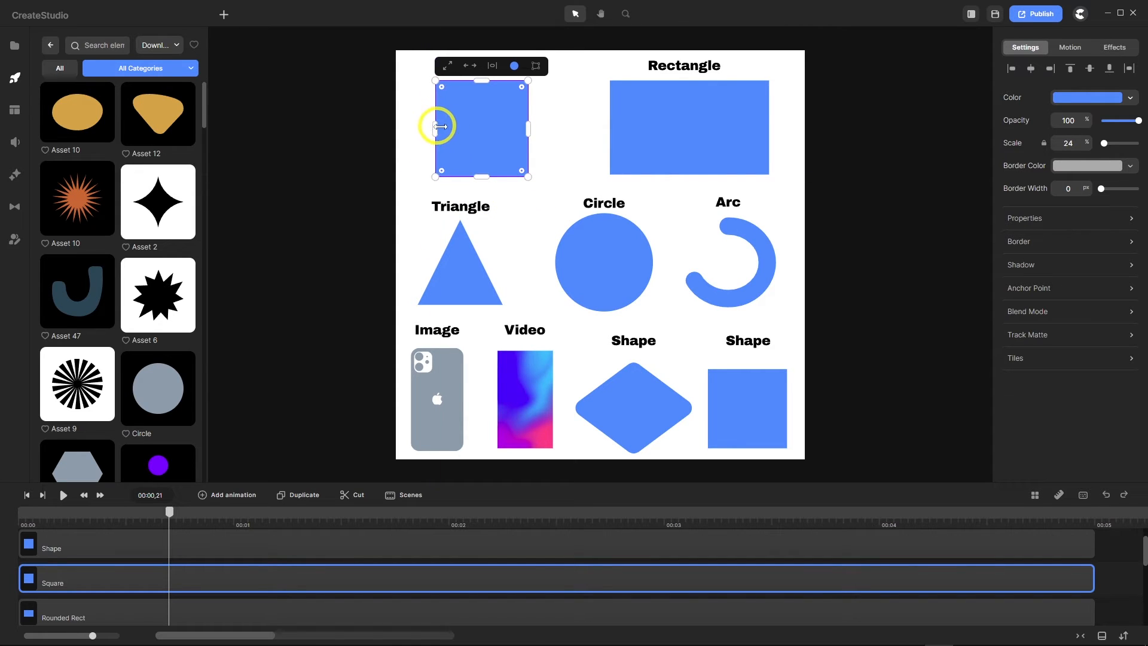
{"action": "mouse_move", "coordinate": [432, 126]}
{"action": "left_mouse_down"}
{"action": "mouse_move", "coordinate": [486, 125]}
{"action": "mouse_move", "coordinate": [429, 128]}
{"action": "left_mouse_up"}
- Try resizing the library square from its left edge while keeping the opposite edge anchored
{"action": "left_click", "coordinate": [746, 413]}
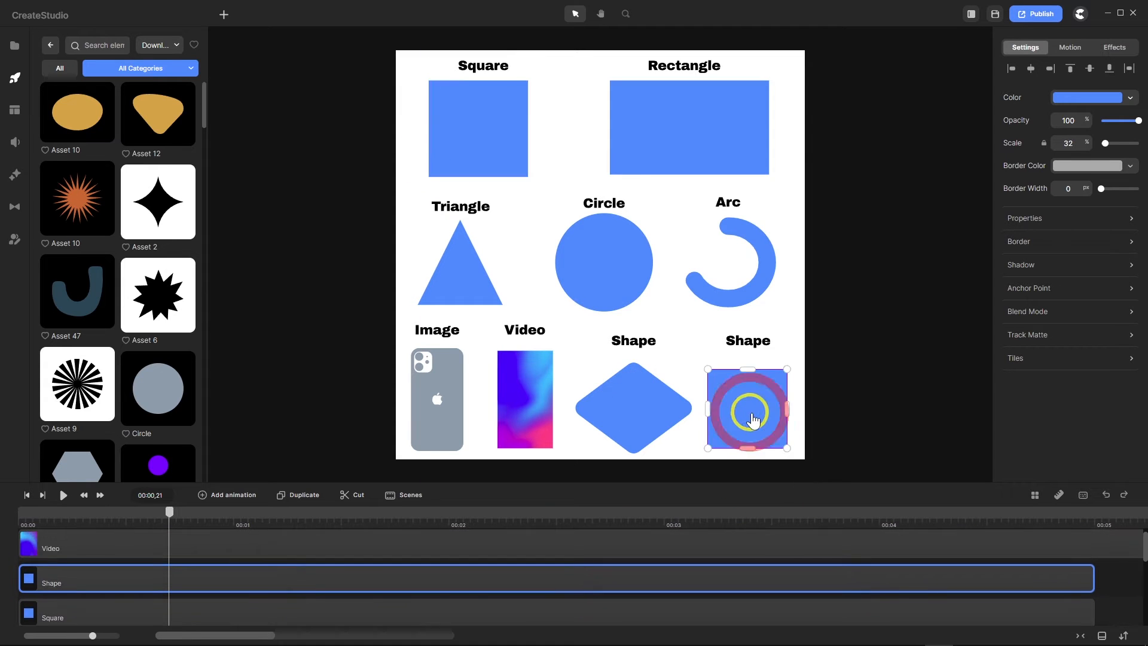
{"action": "key", "text": "alt"}
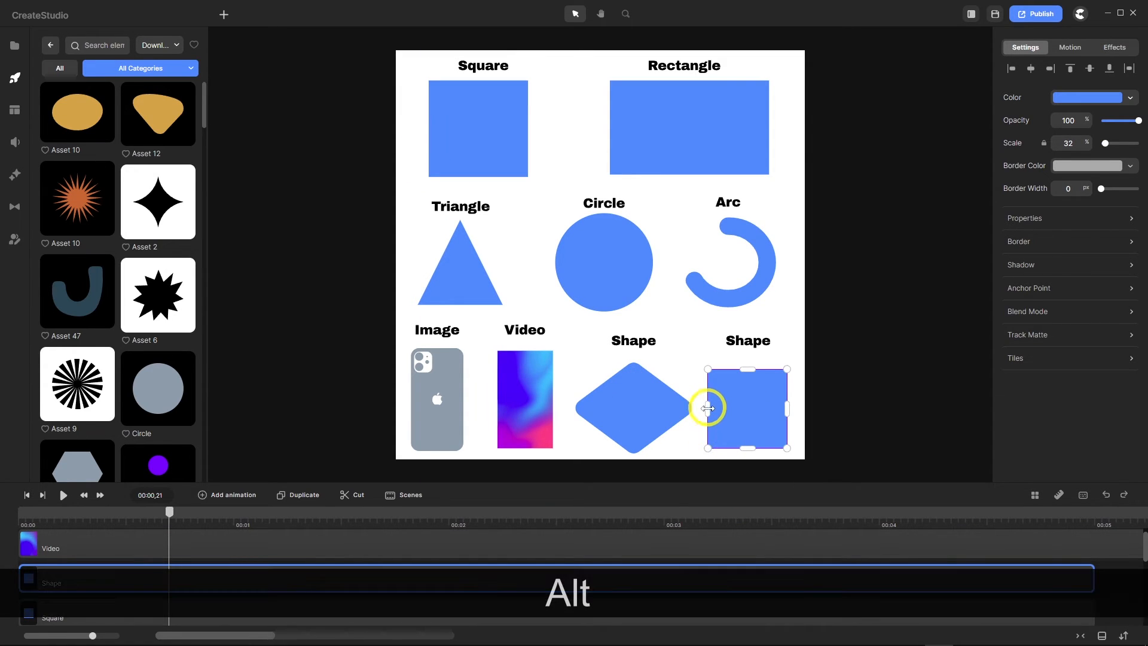
{"action": "mouse_move", "coordinate": [709, 406]}
{"action": "left_mouse_down"}
{"action": "mouse_move", "coordinate": [755, 409]}
{"action": "mouse_move", "coordinate": [693, 407]}
{"action": "mouse_move", "coordinate": [726, 407]}
{"action": "mouse_move", "coordinate": [706, 405]}
{"action": "left_mouse_up"}
- Compare the selection handles of the diamond with those of the upper-row square and rectangle
{"action": "left_click", "coordinate": [624, 396]}
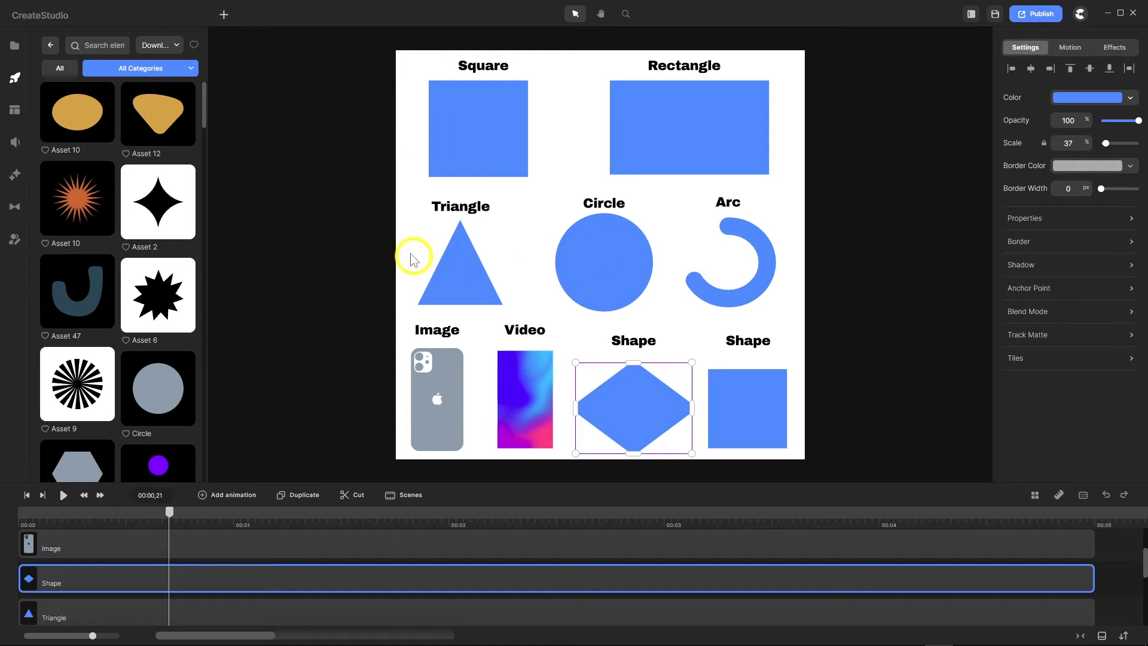
{"action": "left_click", "coordinate": [472, 126]}
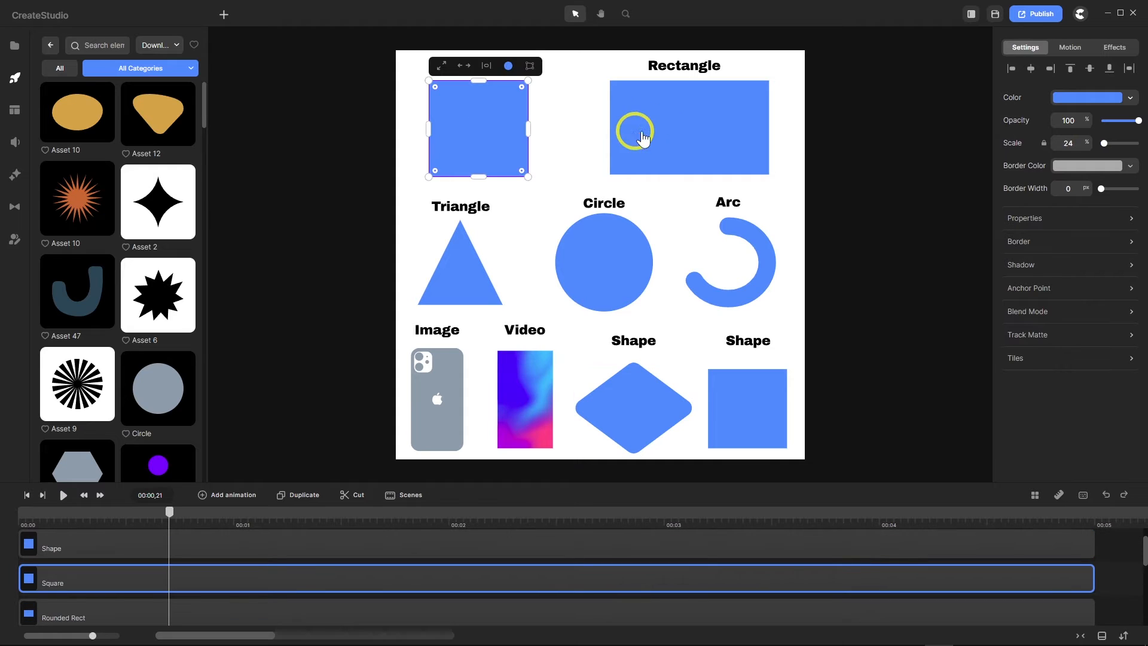
{"action": "left_click", "coordinate": [688, 123]}
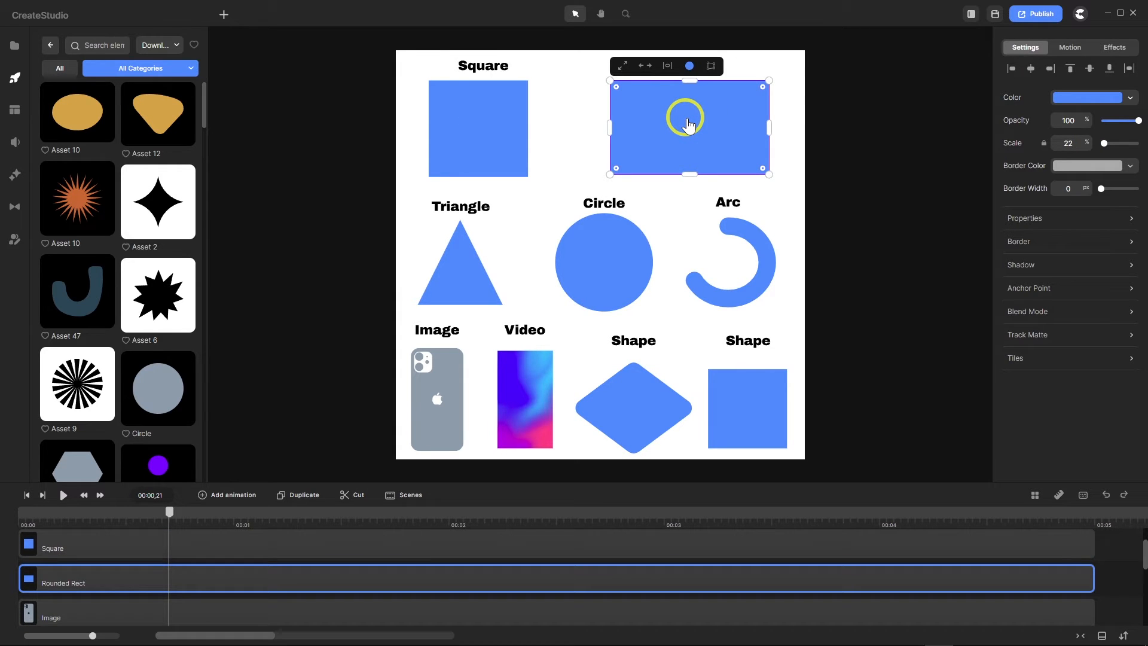
{"action": "left_click", "coordinate": [469, 128]}
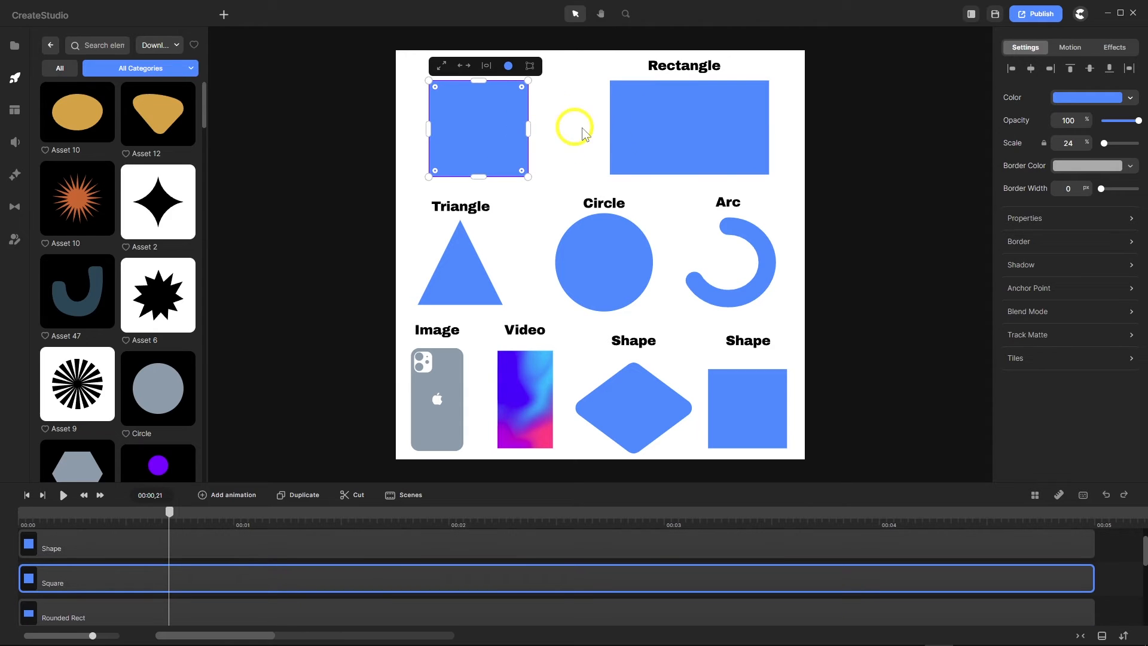
{"action": "left_click", "coordinate": [681, 127]}
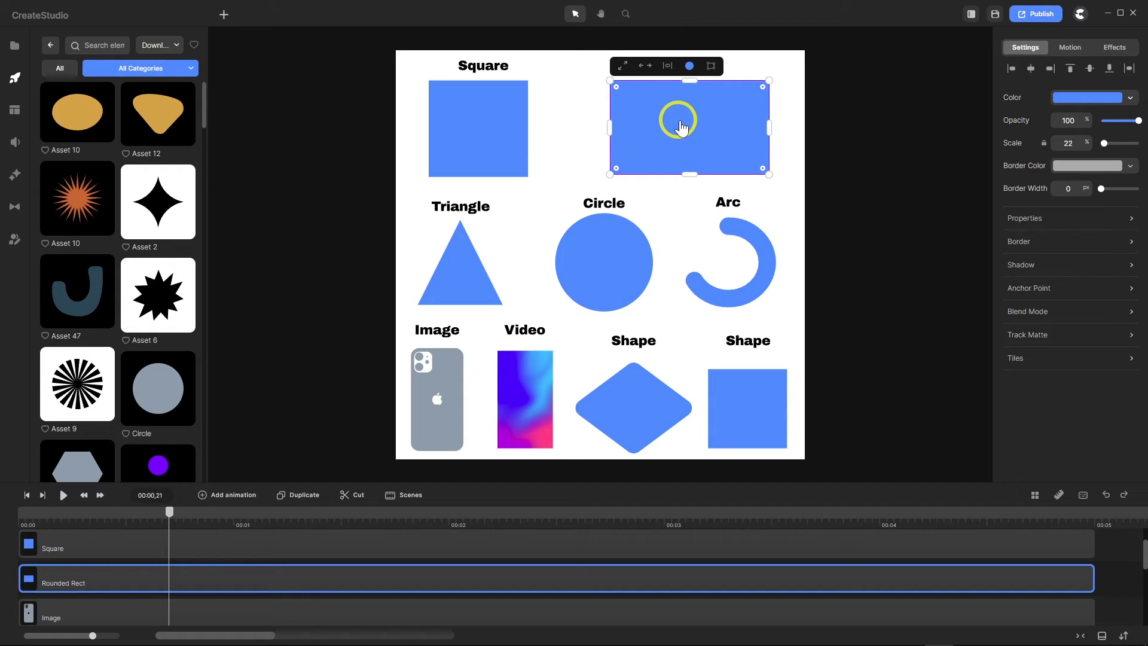
- Enlarge the library square about its centre to 34% scale and shrink the upper-row square about its centre to 20%
{"action": "left_click", "coordinate": [750, 413]}
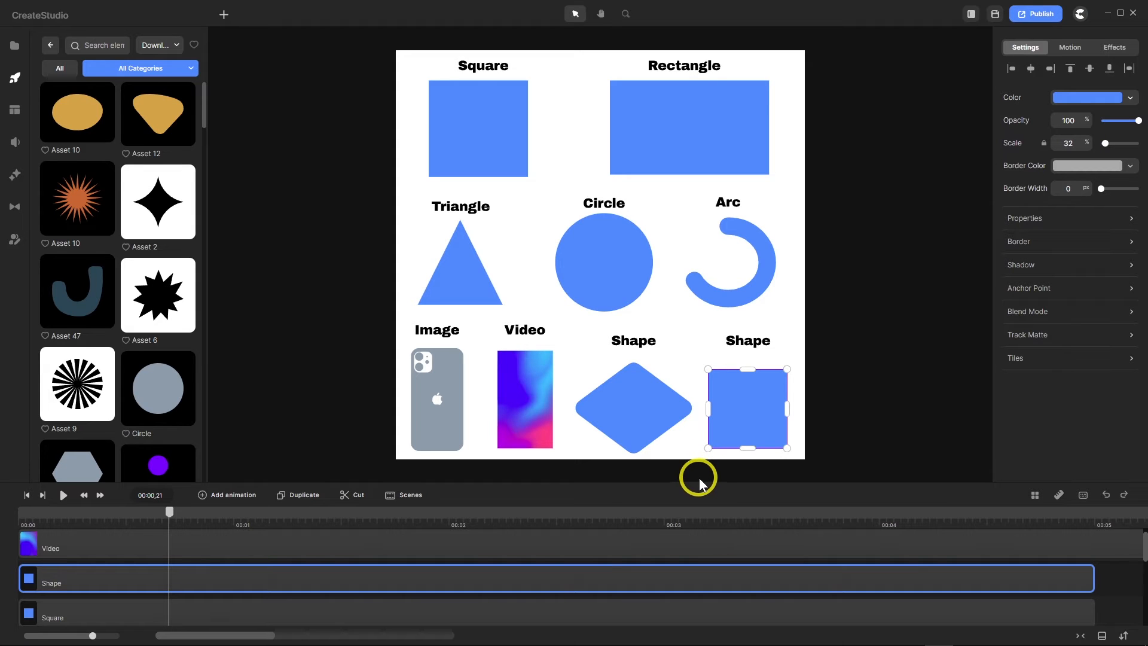
{"action": "mouse_move", "coordinate": [709, 449]}
{"action": "left_mouse_down"}
{"action": "mouse_move", "coordinate": [737, 415]}
{"action": "mouse_move", "coordinate": [698, 455]}
{"action": "mouse_move", "coordinate": [709, 453]}
{"action": "left_mouse_up"}
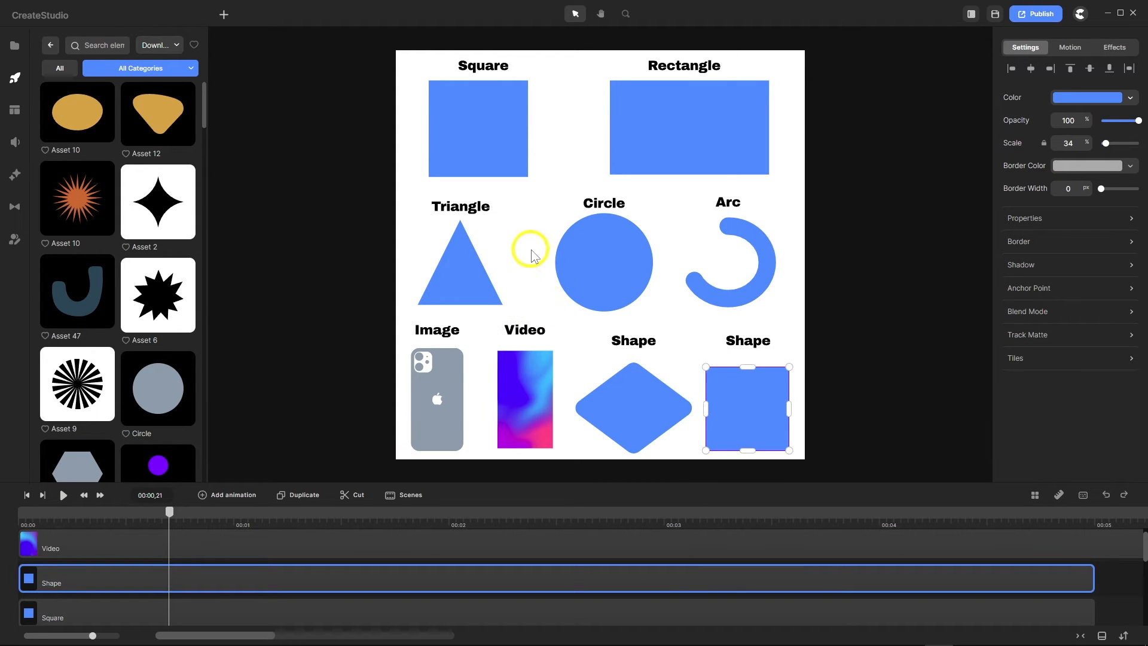
{"action": "left_click", "coordinate": [478, 139]}
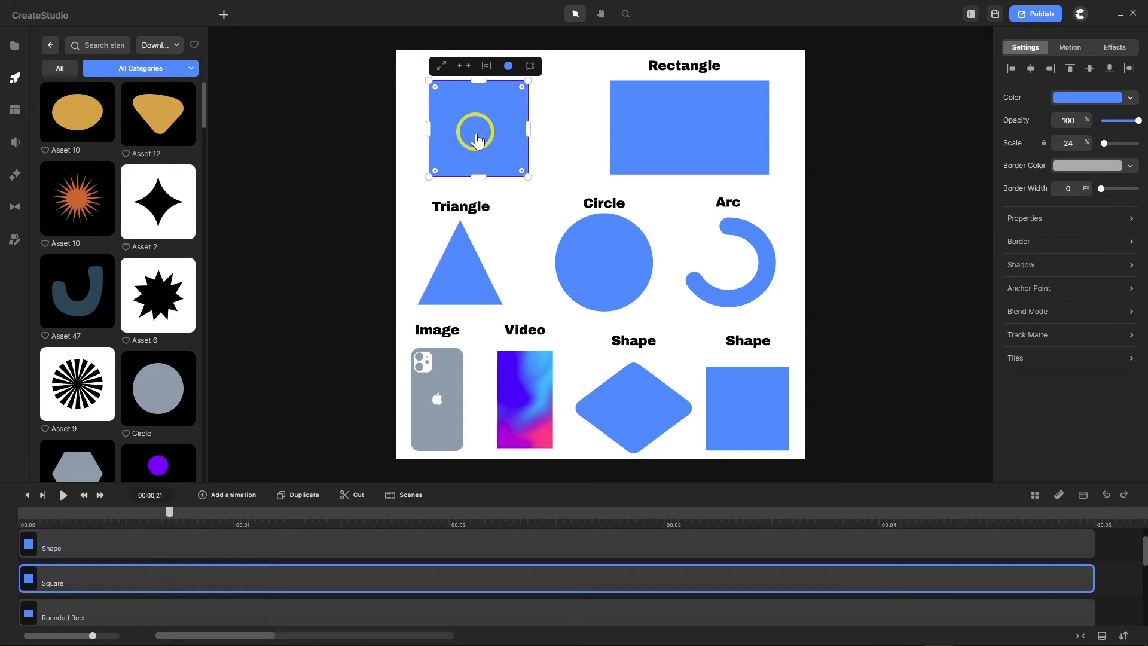
{"action": "key", "text": "alt"}
{"action": "mouse_move", "coordinate": [428, 176]}
{"action": "left_mouse_down"}
{"action": "mouse_move", "coordinate": [464, 141]}
{"action": "mouse_move", "coordinate": [423, 174]}
{"action": "mouse_move", "coordinate": [457, 143]}
{"action": "mouse_move", "coordinate": [439, 174]}
{"action": "left_mouse_up"}
{"action": "left_click_drag", "start_coordinate": [436, 128], "coordinate": [484, 85]}
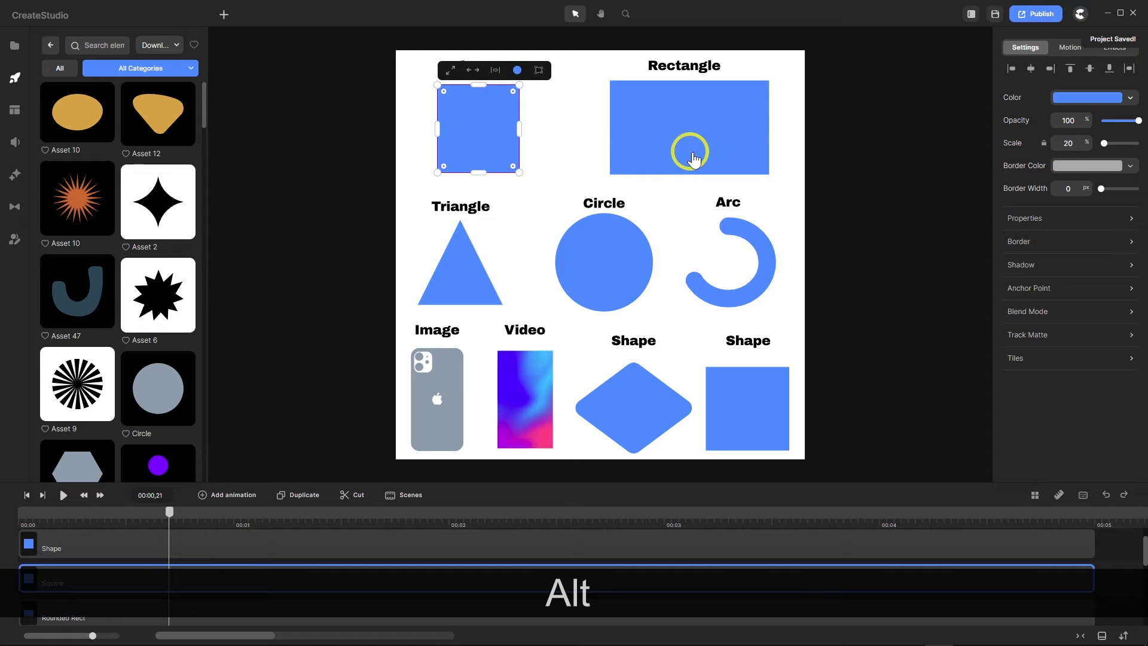
- Shrink the rectangle about its centre from its lower-left corner to 20% scale, and widen it symmetrically from its left edge
{"action": "left_click", "coordinate": [689, 124]}
{"action": "left_click_drag", "start_coordinate": [609, 175], "coordinate": [650, 137]}
{"action": "left_click_drag", "start_coordinate": [631, 159], "coordinate": [615, 170]}
{"action": "left_click", "coordinate": [656, 128]}
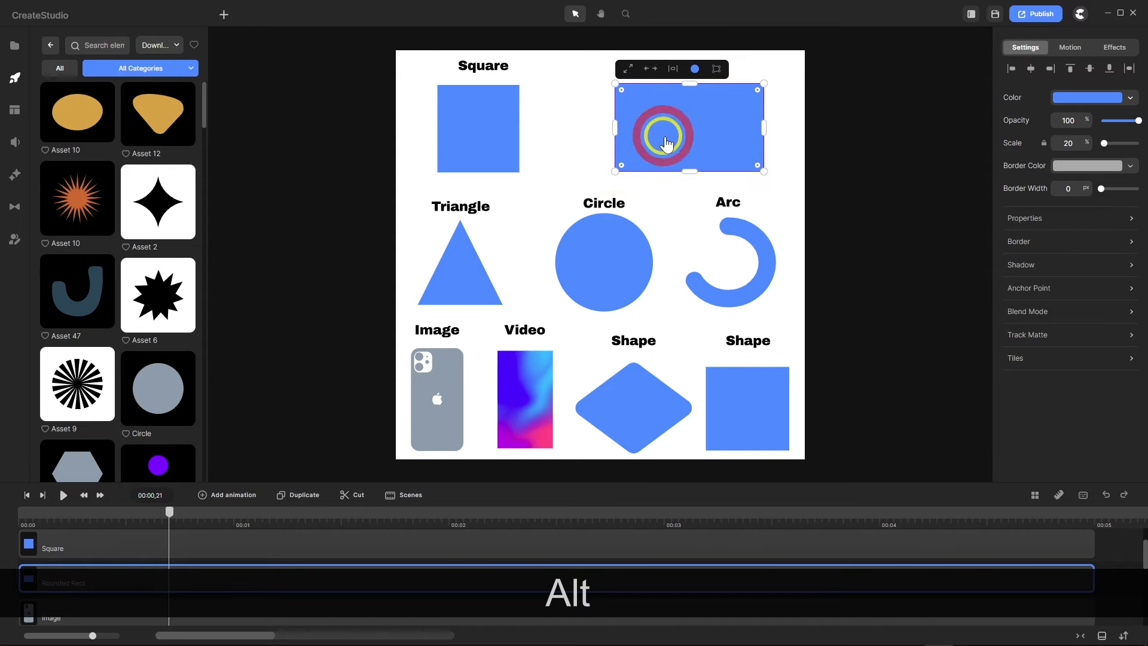
{"action": "mouse_move", "coordinate": [611, 128]}
{"action": "left_mouse_down"}
{"action": "mouse_move", "coordinate": [649, 122]}
{"action": "mouse_move", "coordinate": [611, 125]}
{"action": "left_mouse_up"}
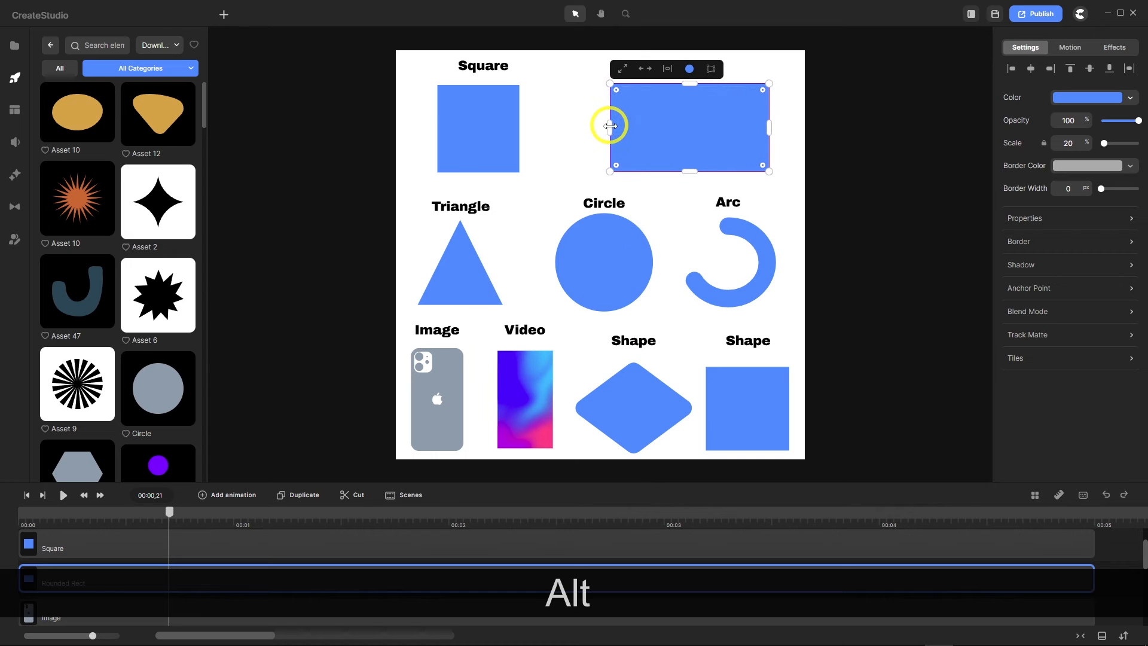
{"action": "left_click", "coordinate": [576, 149]}
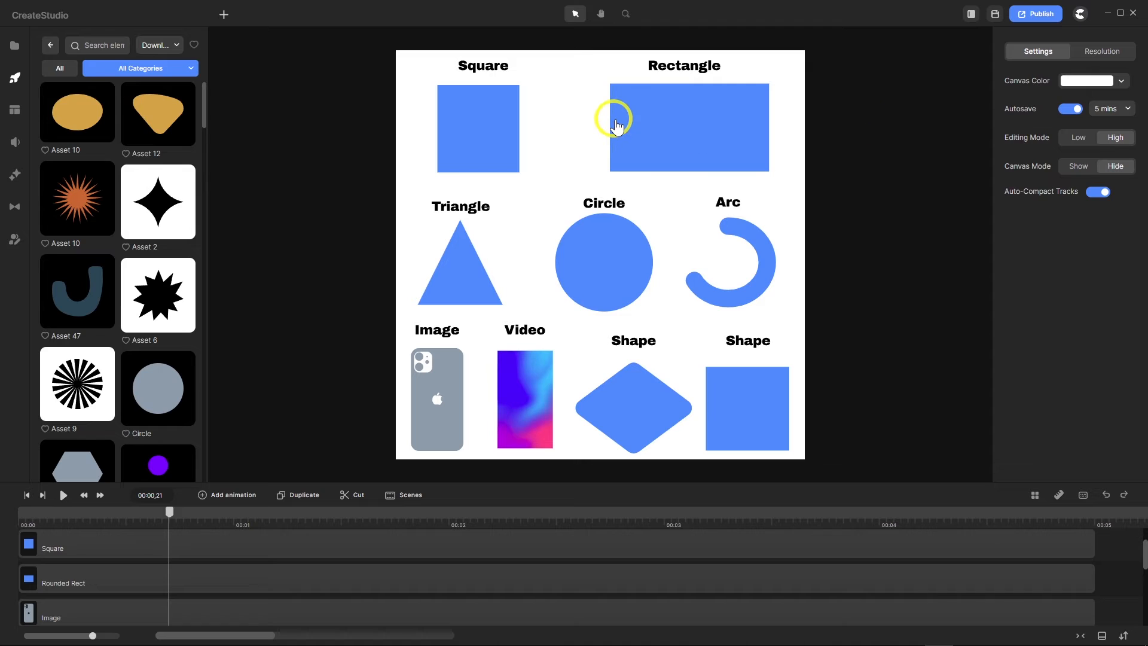
- Compare the selection handles of the rectangle and upper-row square, and look through the list of built-in shapes that can be added
{"action": "left_click", "coordinate": [647, 133]}
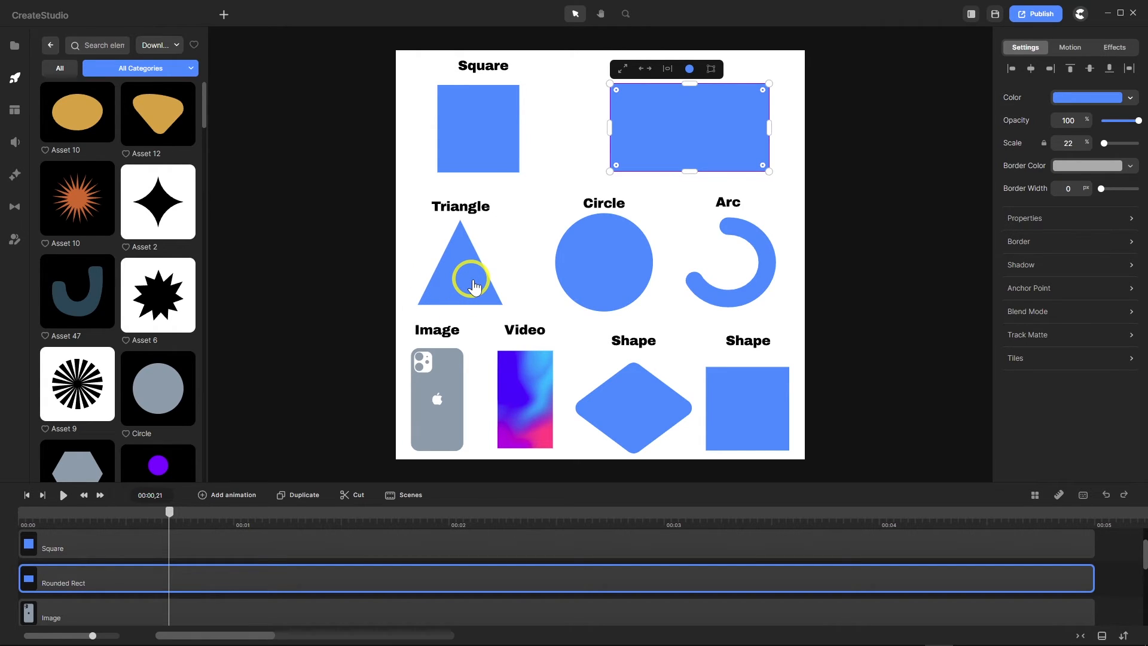
{"action": "left_click", "coordinate": [482, 133]}
{"action": "left_click", "coordinate": [679, 116]}
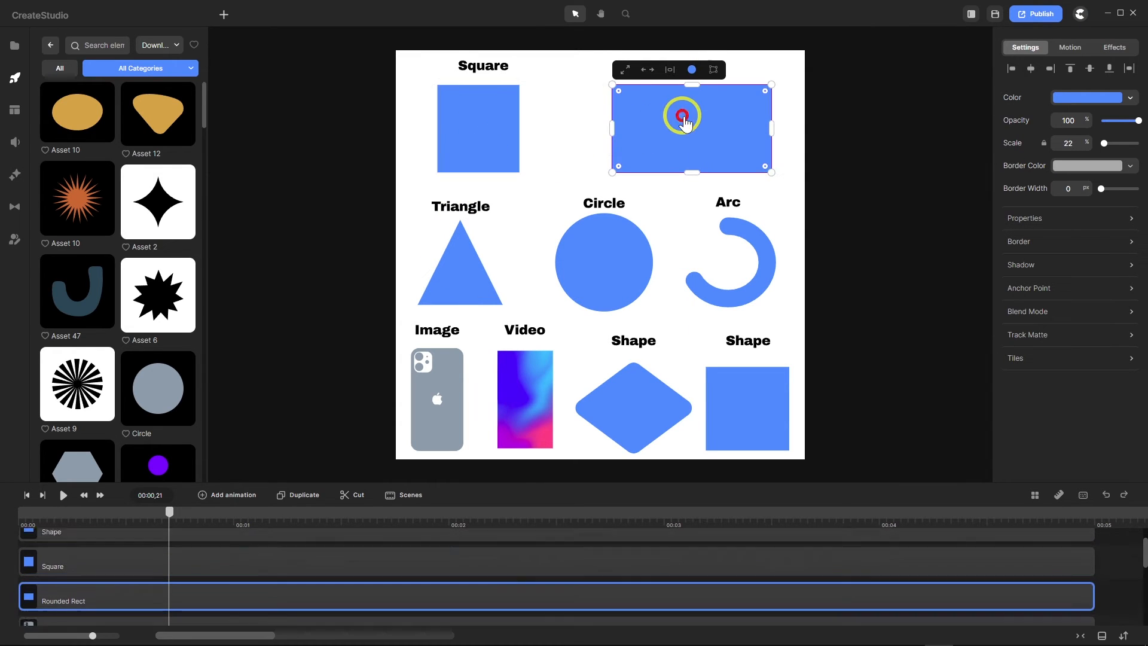
{"action": "left_click", "coordinate": [224, 14]}
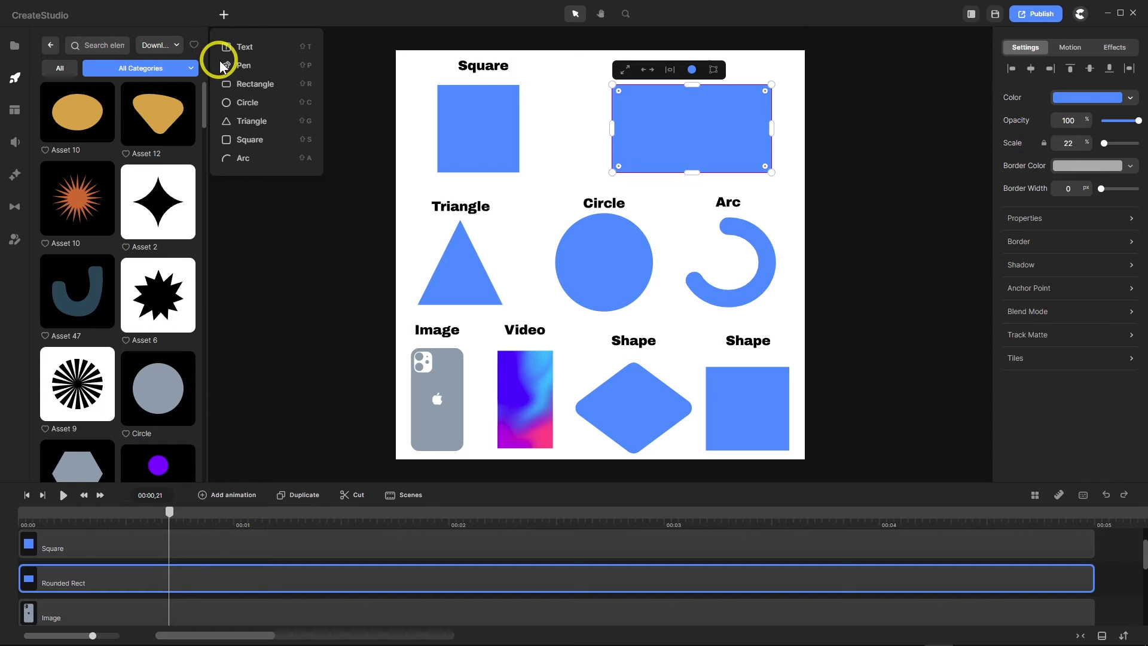
{"action": "left_click", "coordinate": [366, 34]}
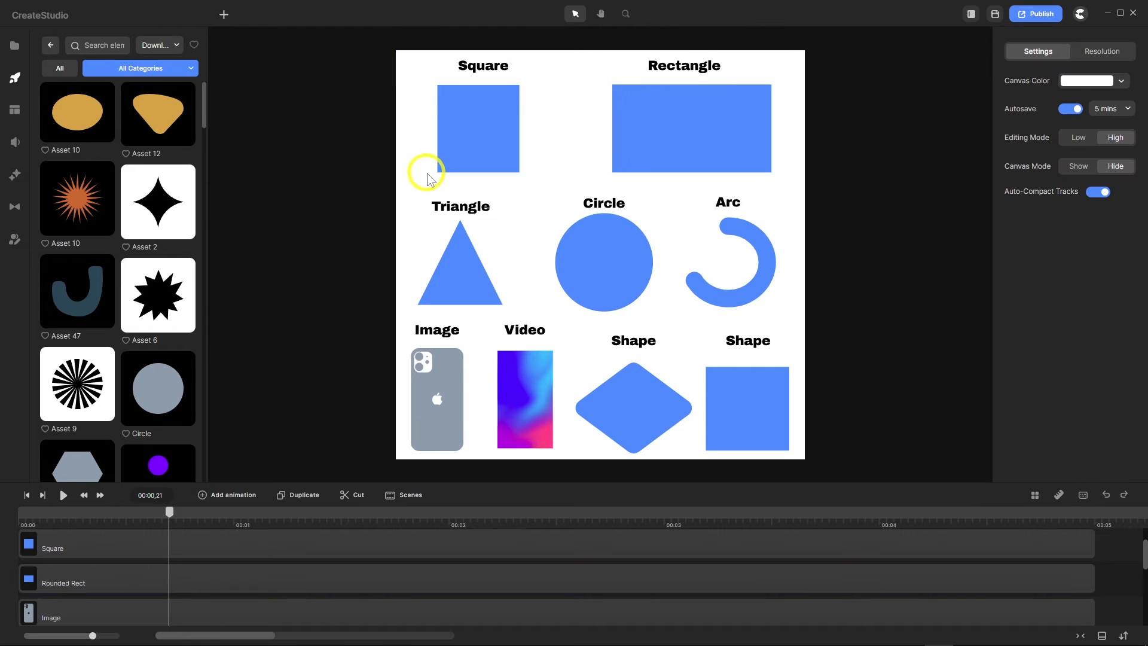
- Examine which quick options, including corner distortion, are offered for the upper-row square, rectangle, triangle, circle and arc
{"action": "left_click", "coordinate": [484, 137]}
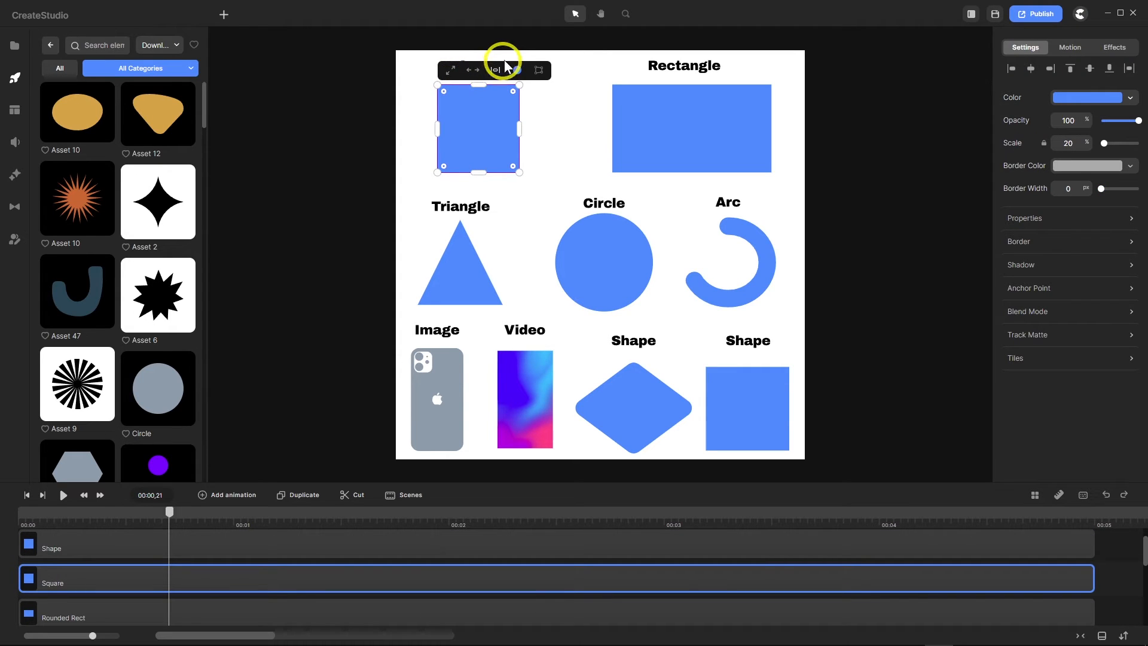
{"action": "scroll", "coordinate": [505, 54], "scroll_direction": "up", "scroll_amount": 2}
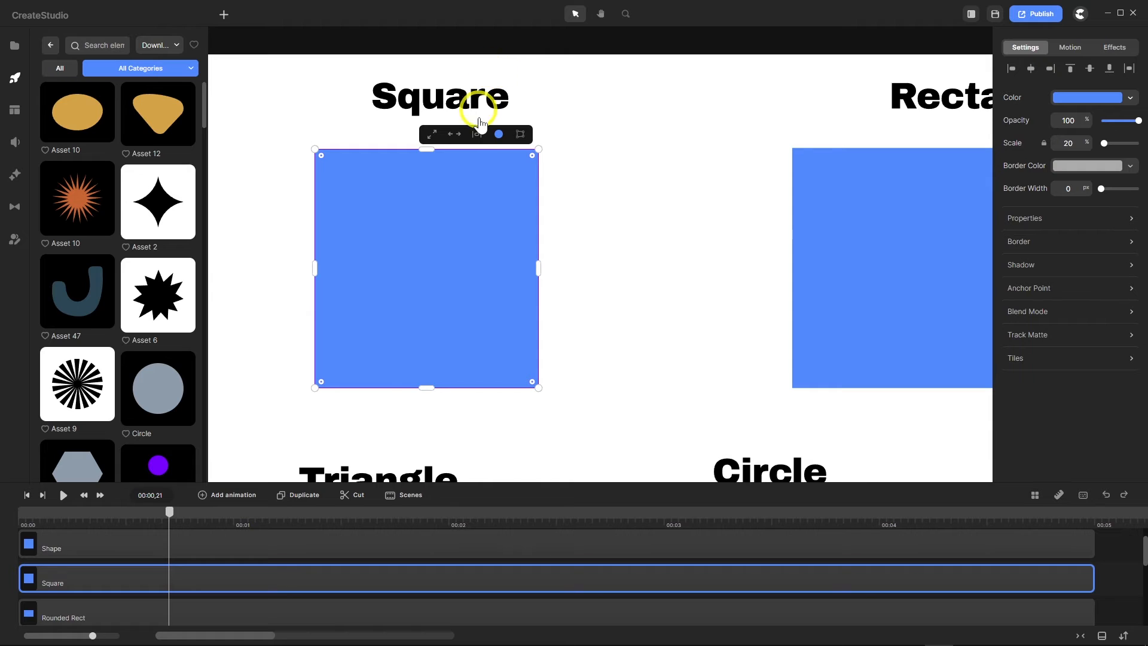
{"action": "scroll", "coordinate": [468, 178], "scroll_direction": "down", "scroll_amount": 2}
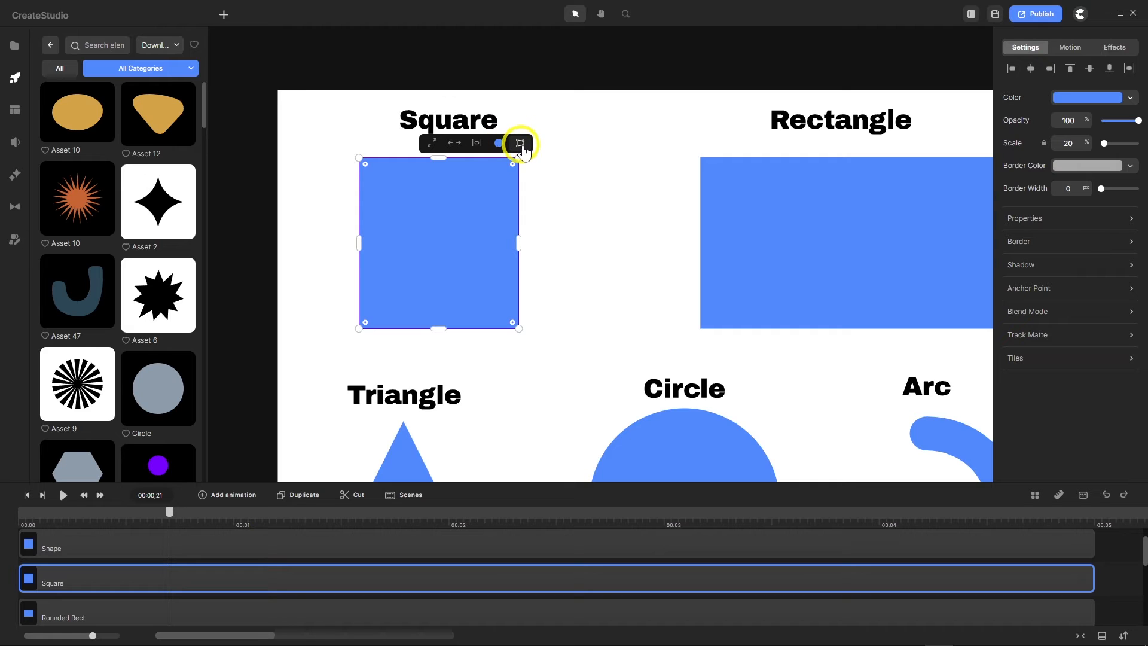
{"action": "scroll", "coordinate": [398, 102], "scroll_direction": "down", "scroll_amount": 2}
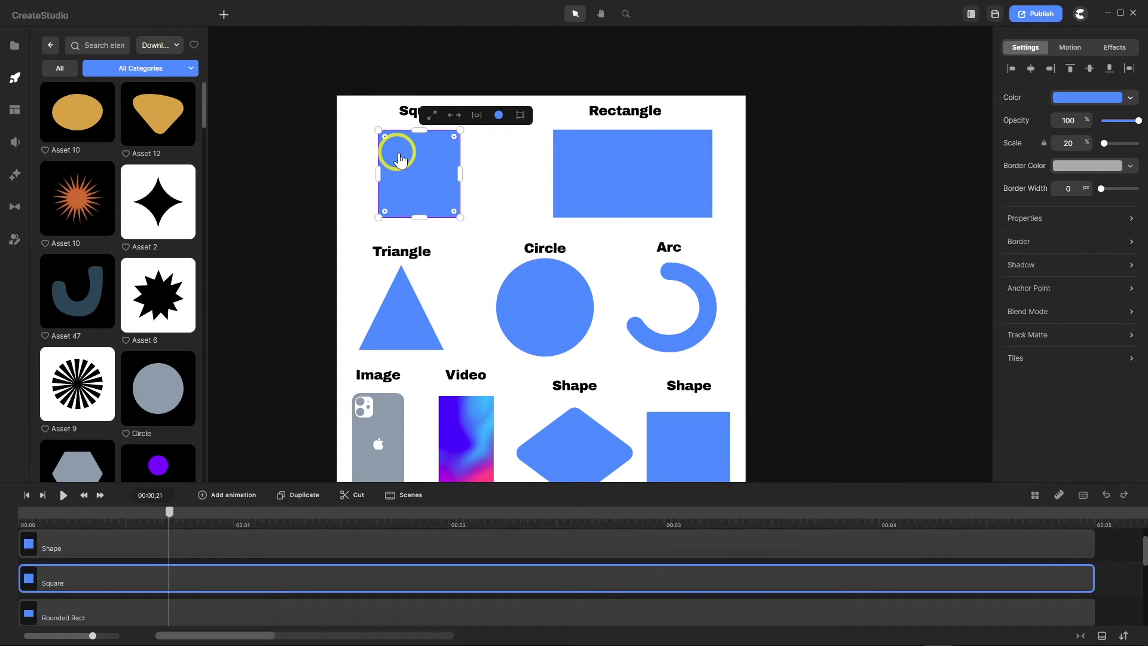
{"action": "scroll", "coordinate": [399, 159], "scroll_direction": "up", "scroll_amount": 2}
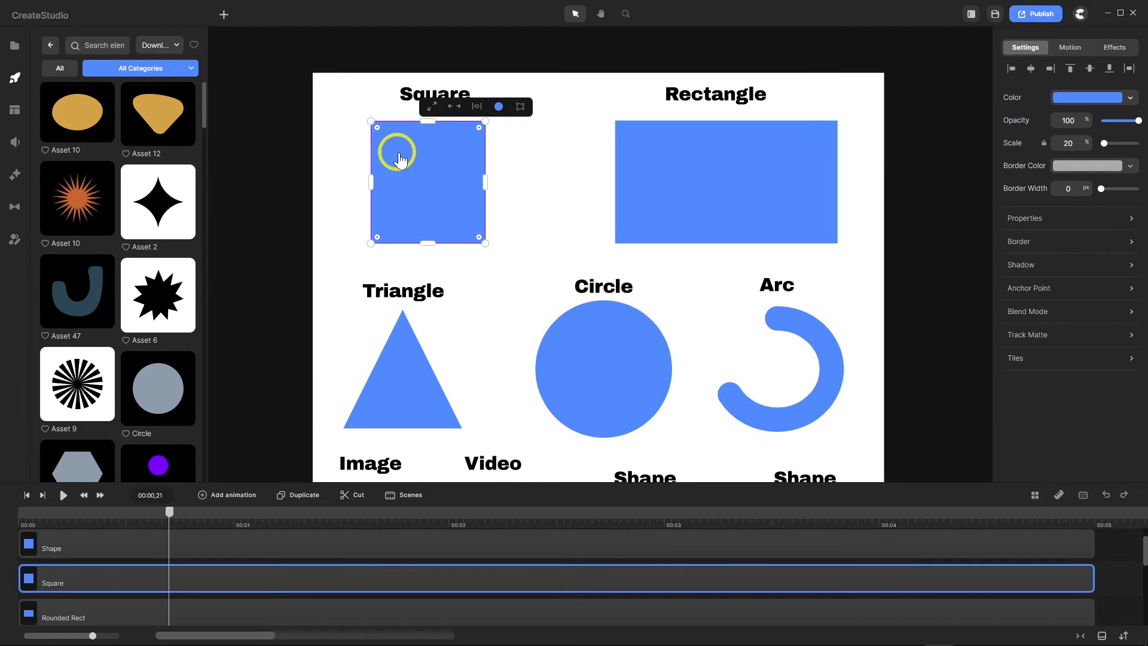
{"action": "left_click", "coordinate": [720, 179]}
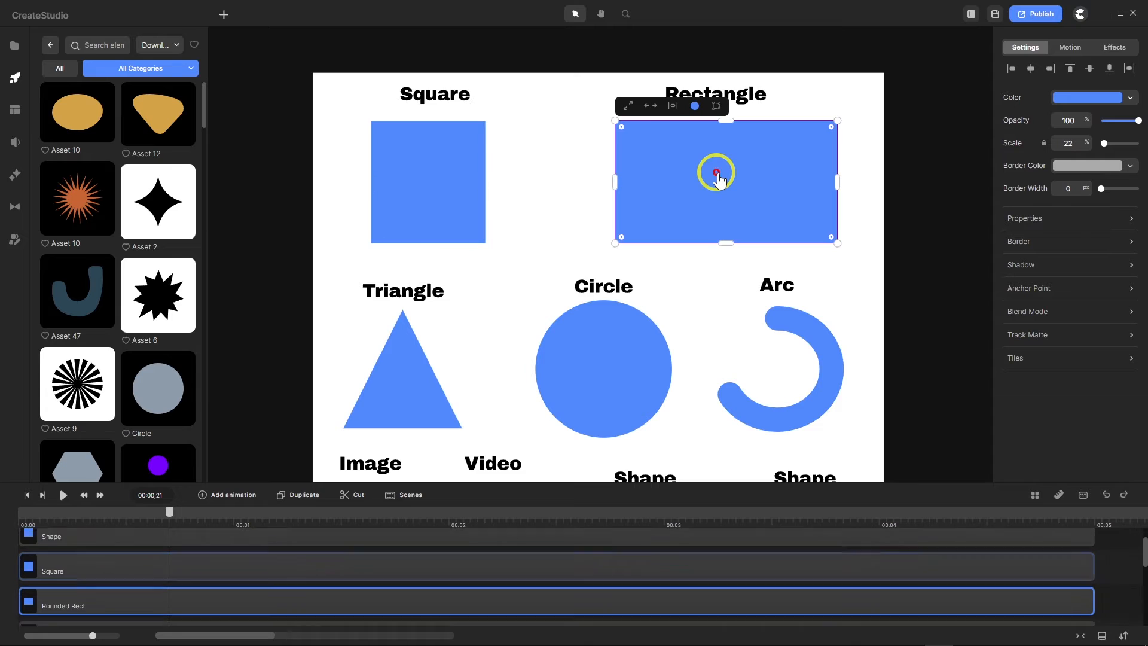
{"action": "left_click", "coordinate": [396, 396]}
{"action": "left_click", "coordinate": [569, 374]}
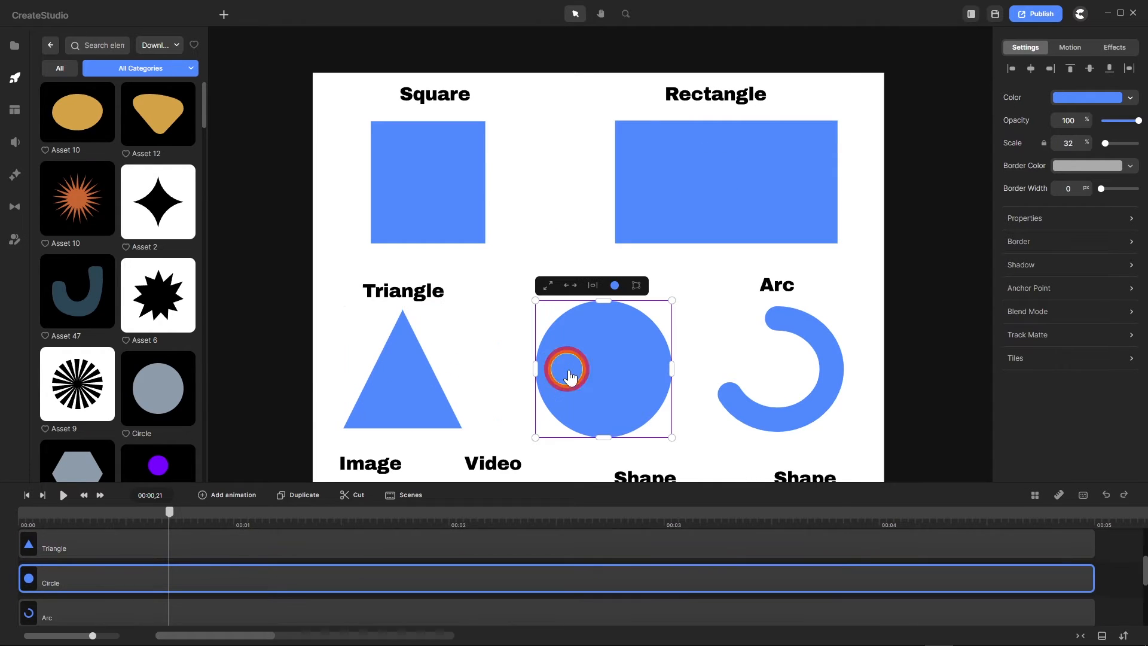
{"action": "left_click", "coordinate": [817, 405]}
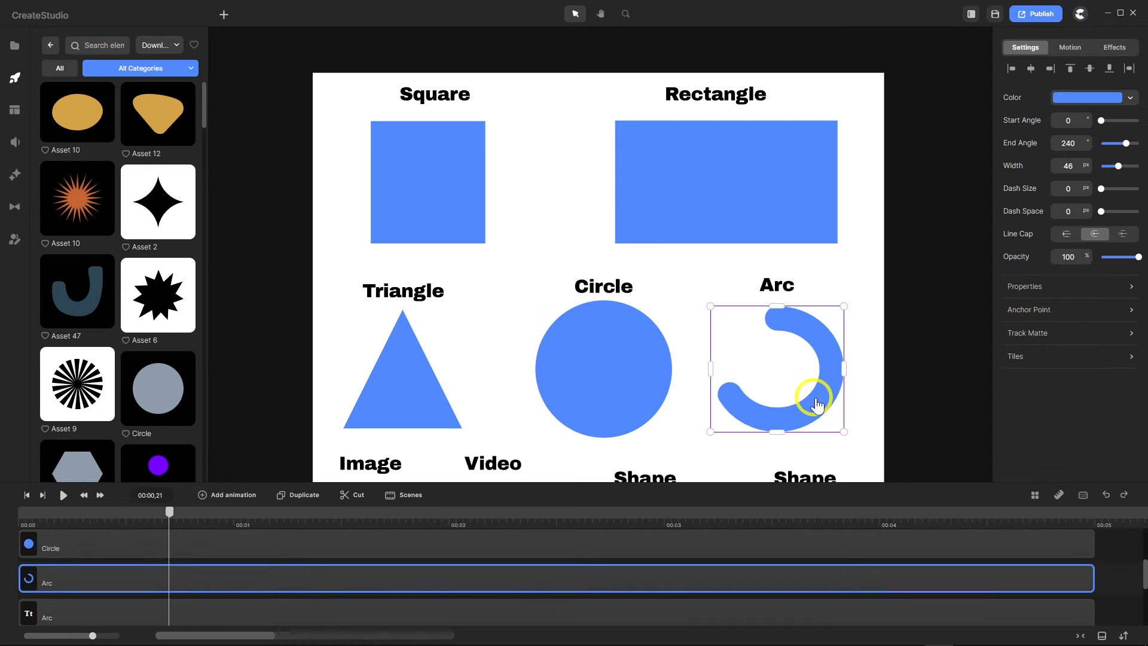
{"action": "left_click", "coordinate": [606, 378]}
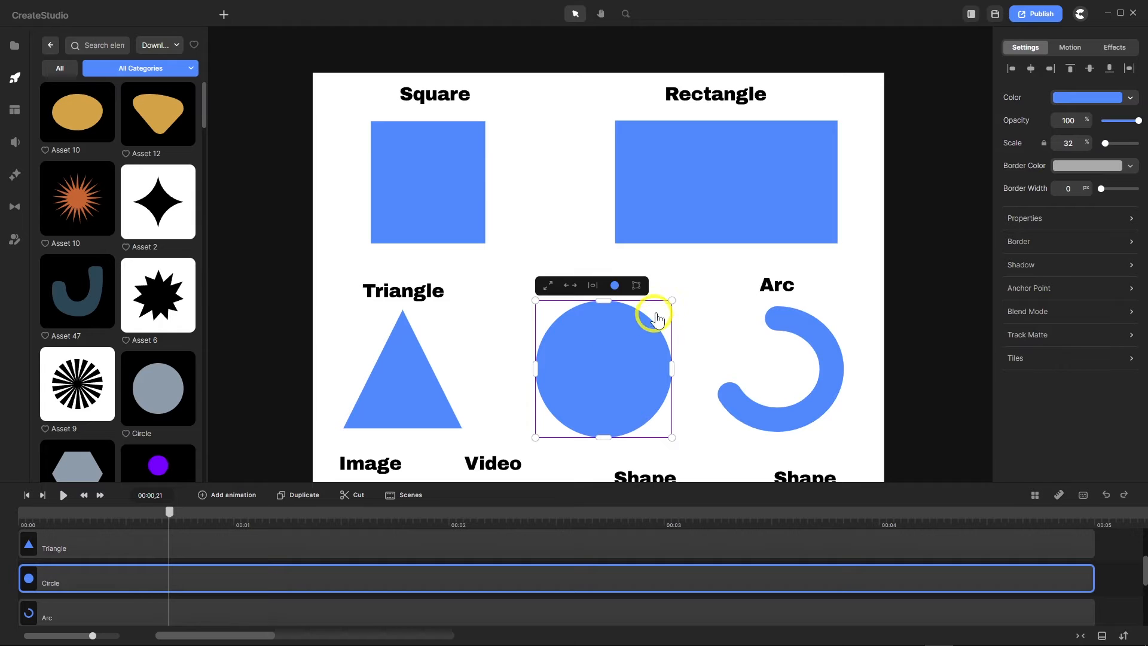
{"action": "left_click", "coordinate": [801, 366]}
{"action": "scroll", "coordinate": [579, 156], "scroll_direction": "down", "scroll_amount": 4}
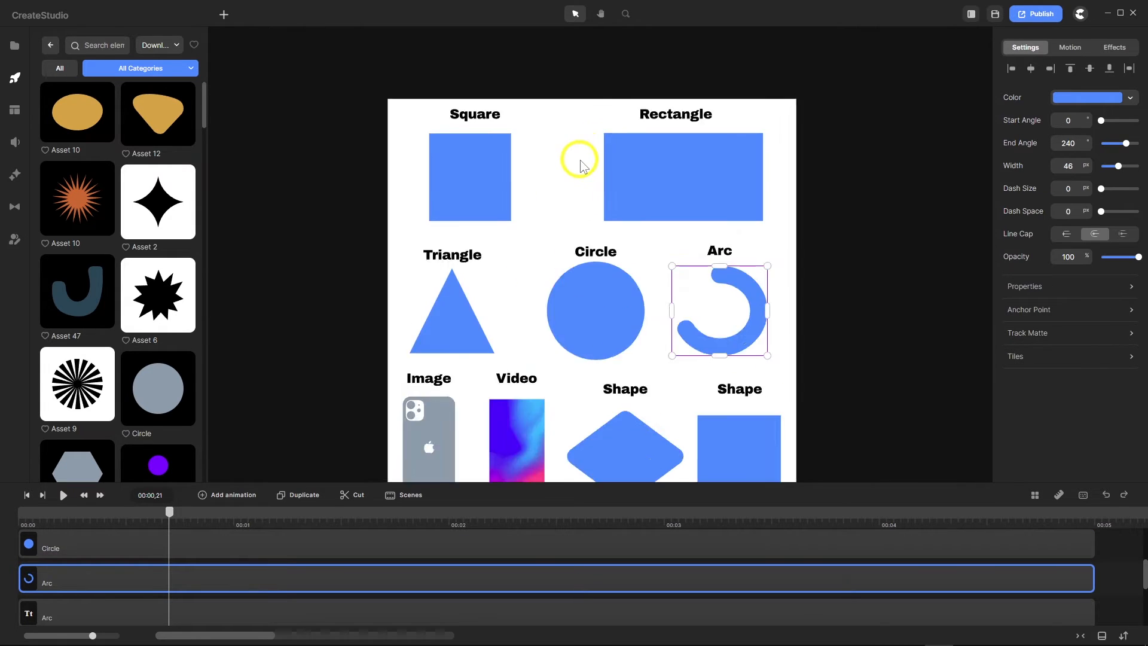
{"action": "scroll", "coordinate": [477, 395], "scroll_direction": "up", "scroll_amount": 4}
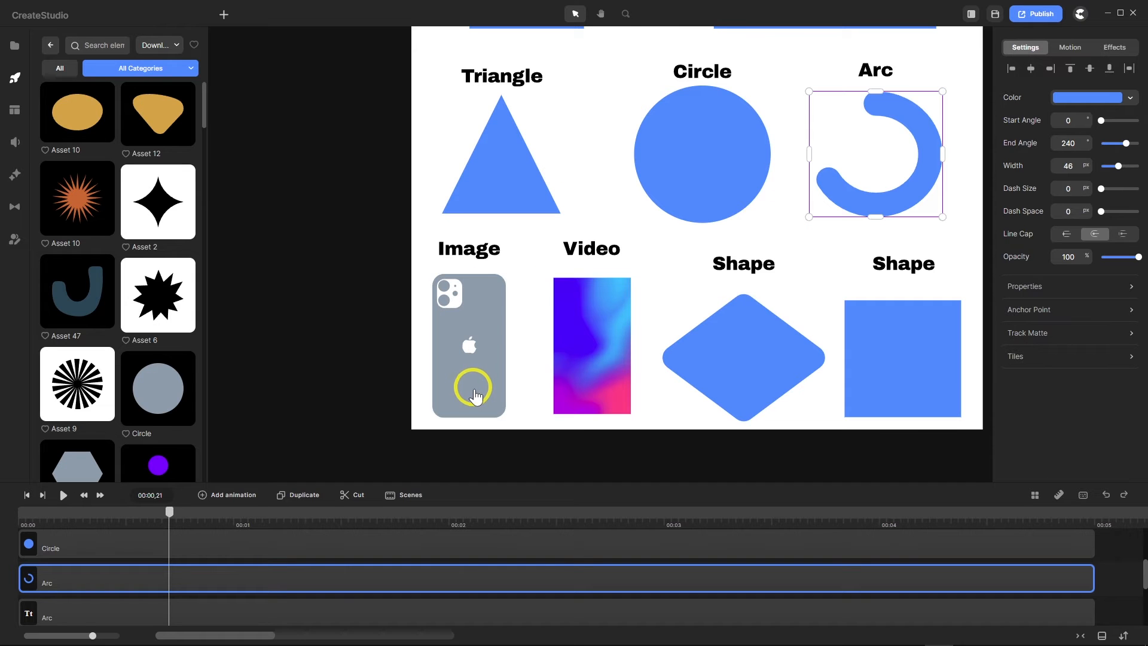
- Compare the quick options offered for the image, triangle, video and arc with those for the diamond and library square
{"action": "left_click", "coordinate": [485, 328]}
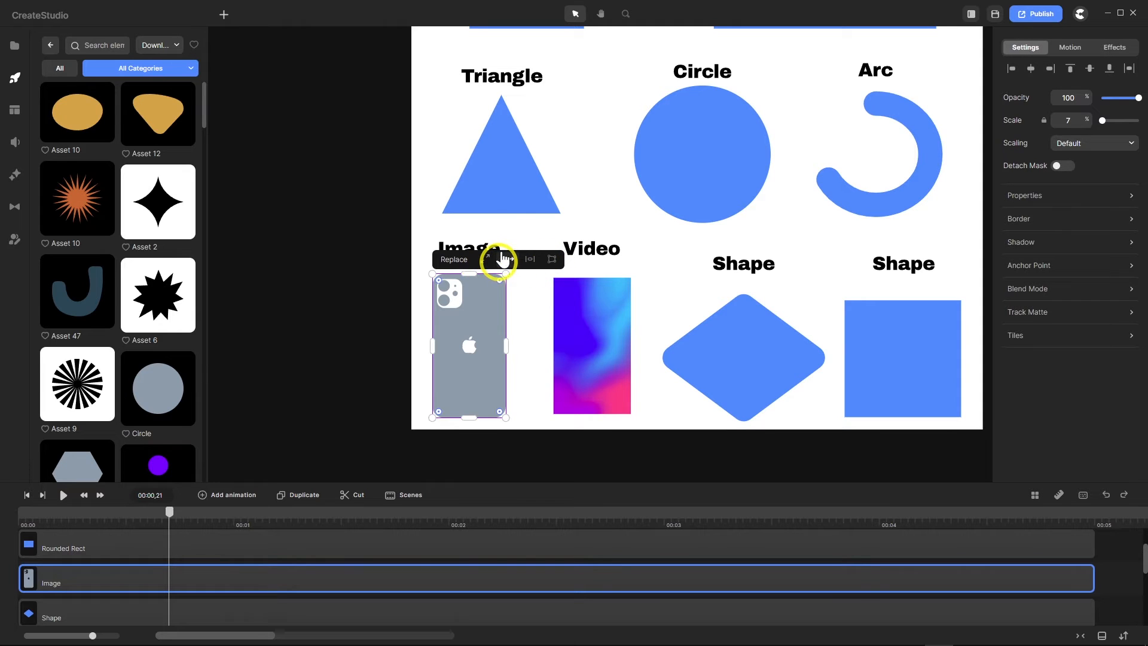
{"action": "left_click", "coordinate": [502, 133]}
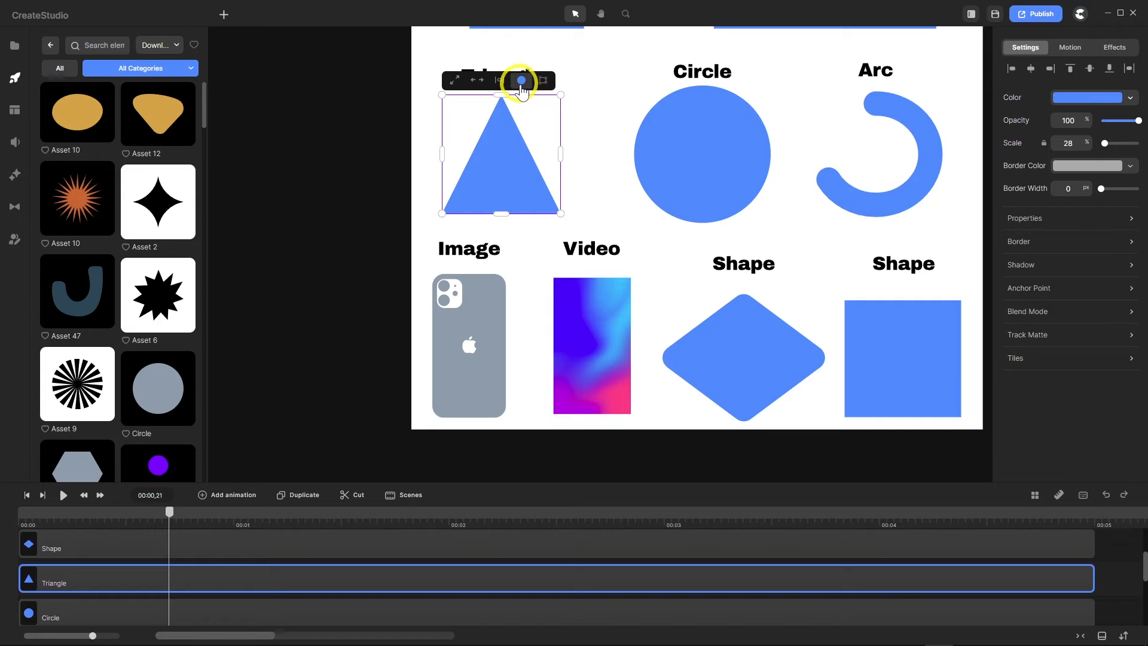
{"action": "left_click", "coordinate": [606, 332]}
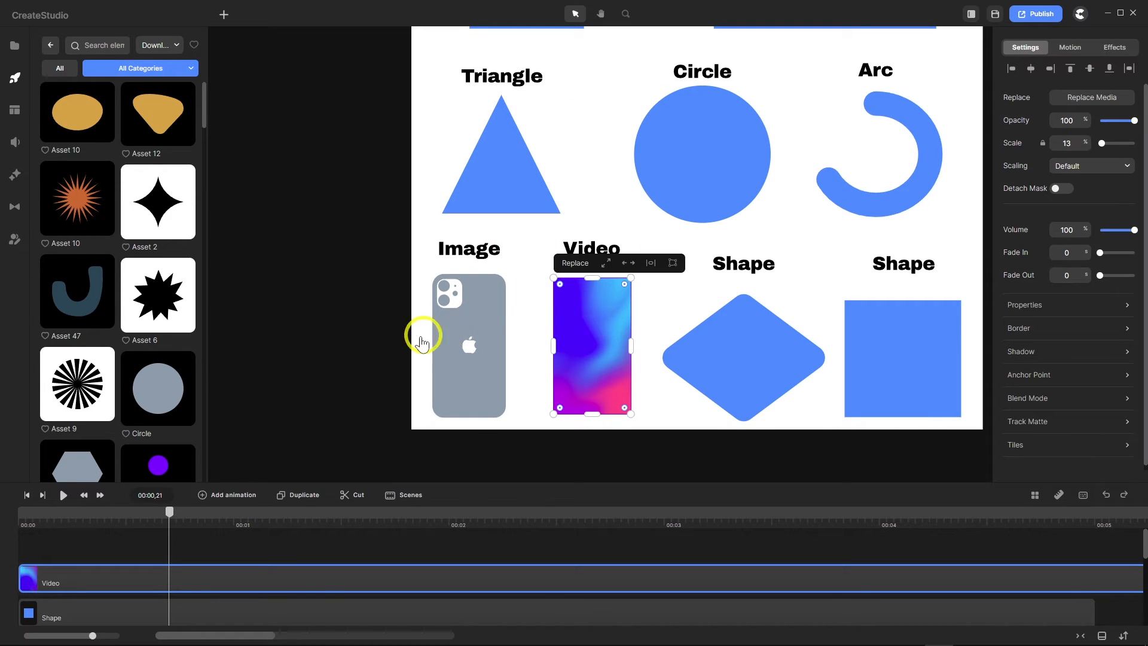
{"action": "scroll", "coordinate": [372, 340], "scroll_direction": "down", "scroll_amount": 2}
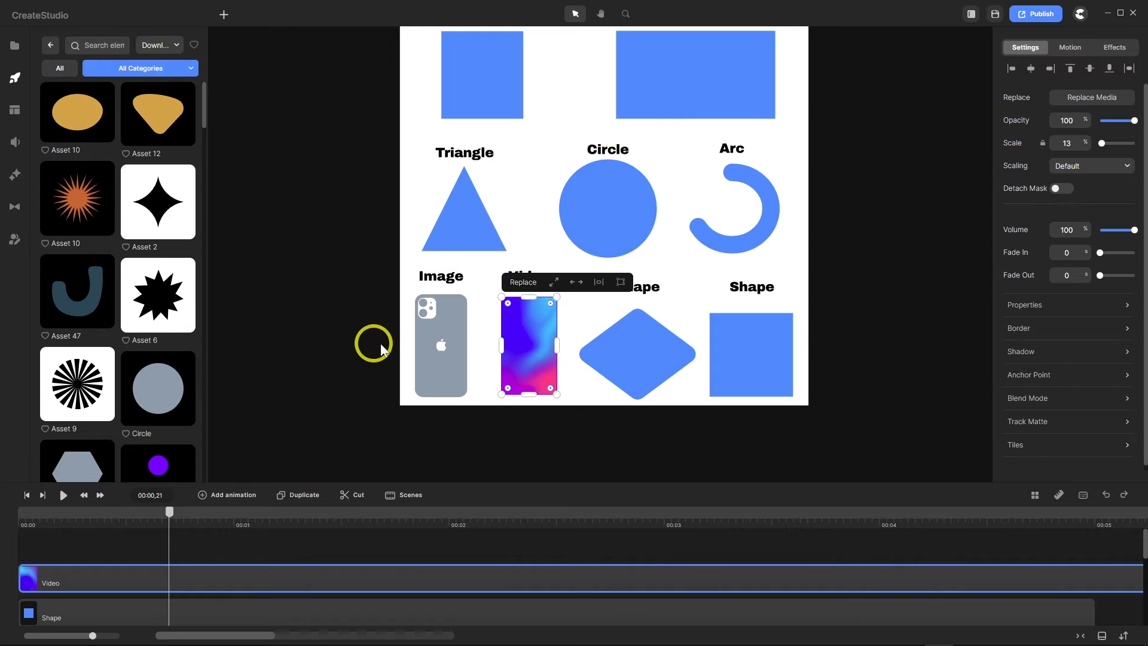
{"action": "left_click", "coordinate": [643, 358]}
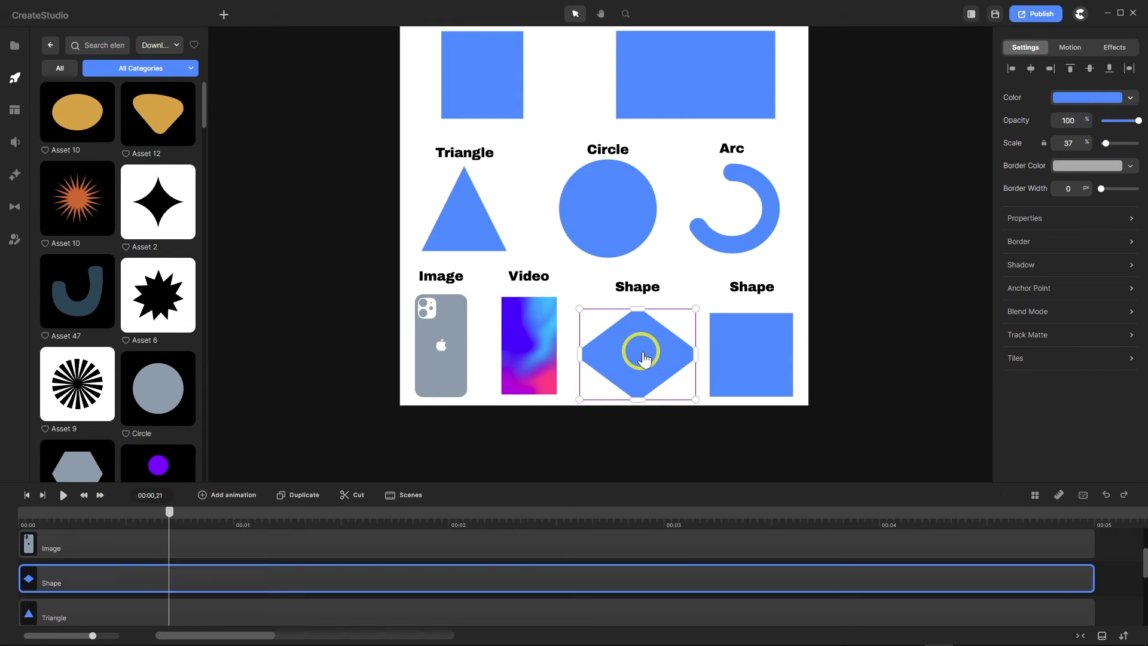
{"action": "left_click", "coordinate": [773, 216]}
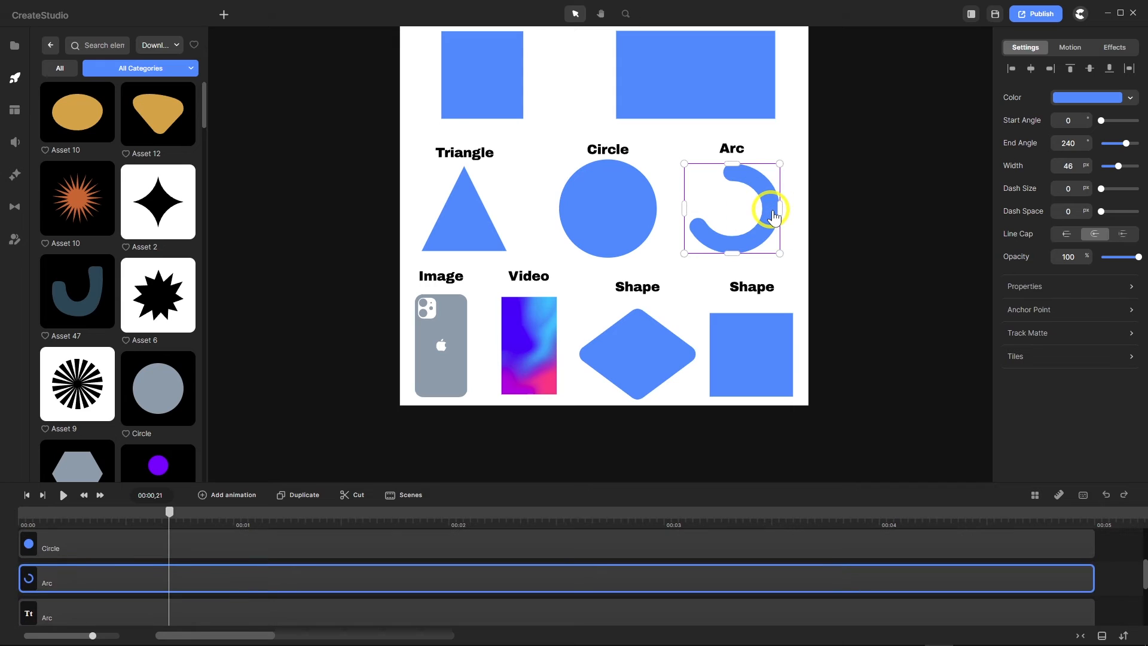
{"action": "left_click", "coordinate": [642, 347]}
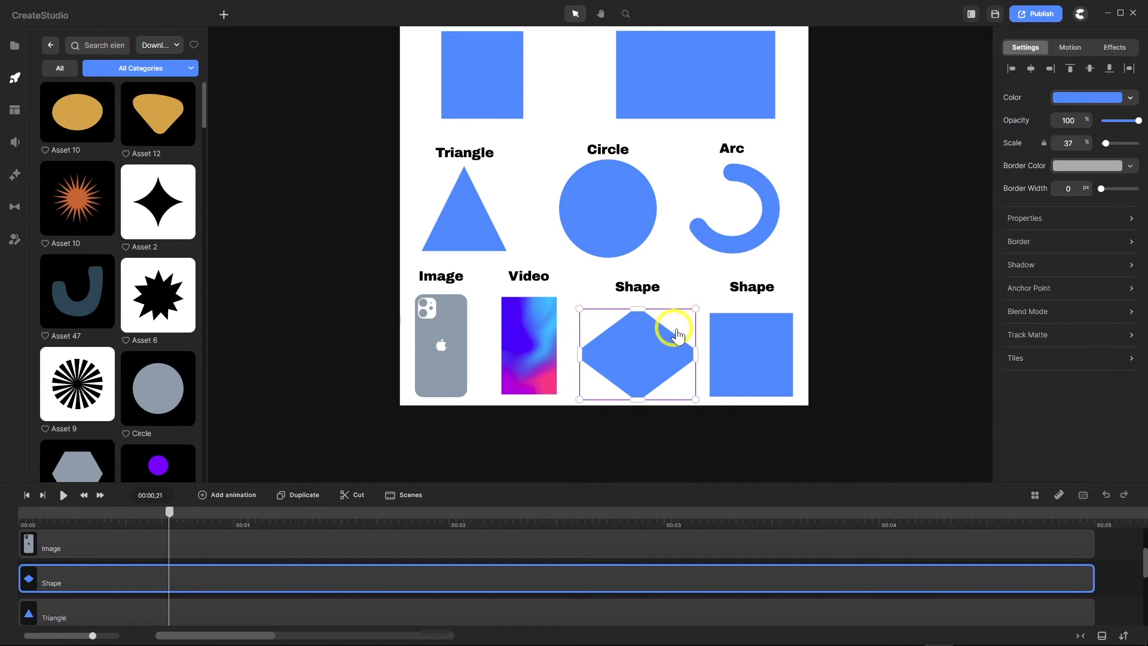
{"action": "left_click", "coordinate": [758, 353]}
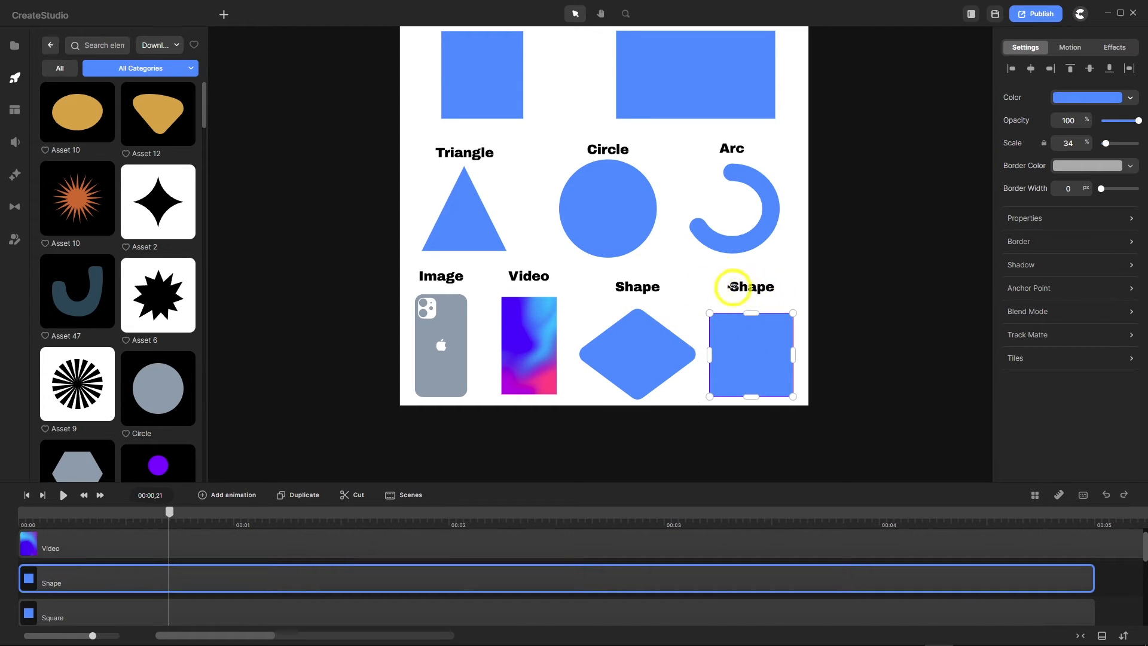
{"action": "scroll", "coordinate": [653, 267], "scroll_direction": "down", "scroll_amount": 5}
{"action": "scroll", "coordinate": [653, 272], "scroll_direction": "up", "scroll_amount": 5}
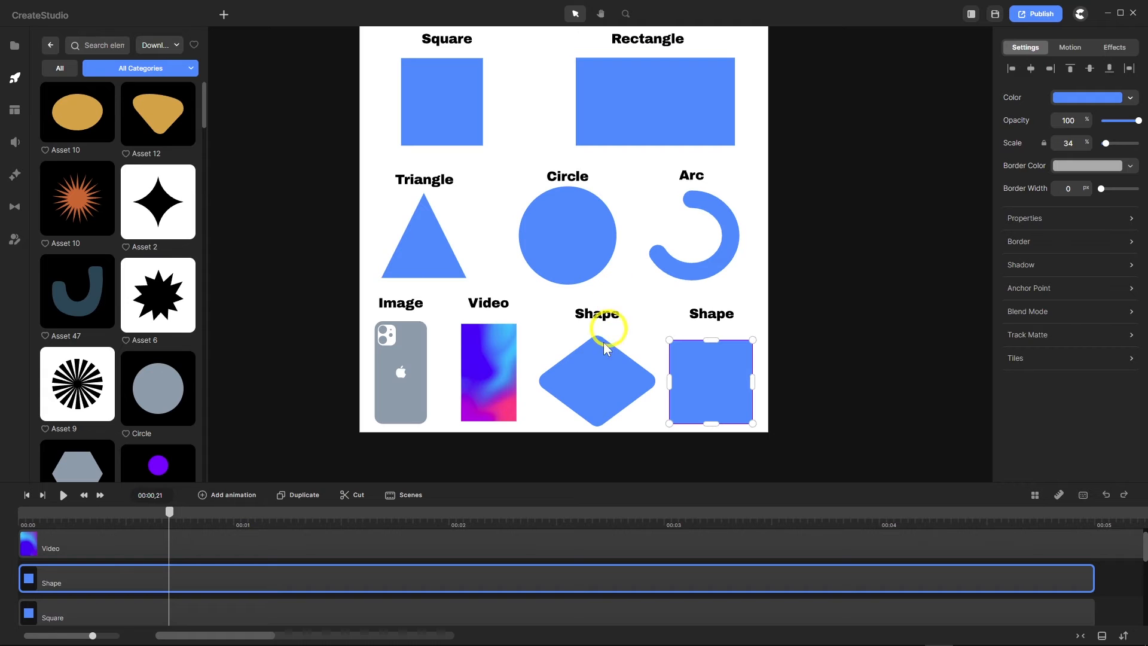
{"action": "left_click", "coordinate": [598, 378]}
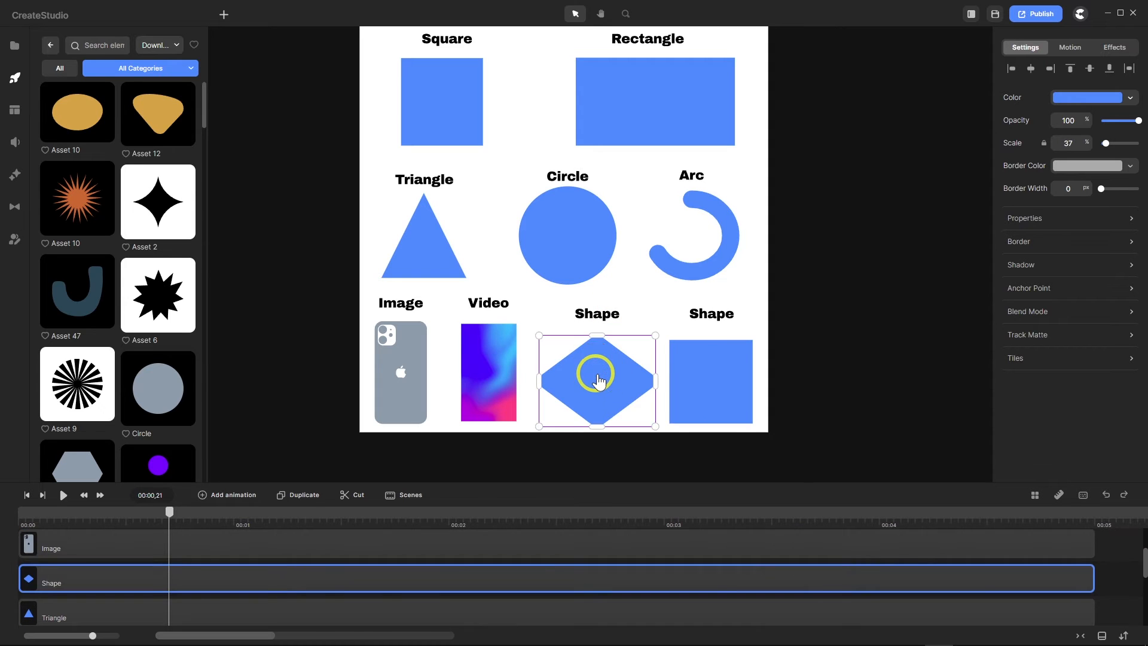
- Set the arc's end angle to 360° and put the arc into its own group
{"action": "left_click", "coordinate": [728, 249]}
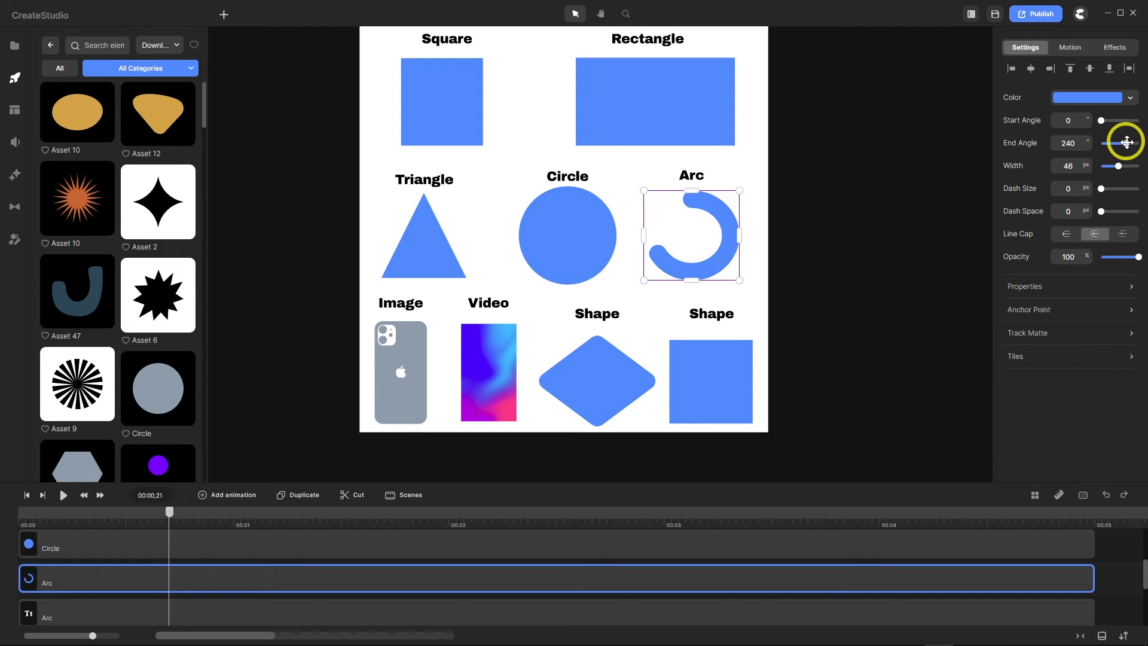
{"action": "left_click_drag", "start_coordinate": [1127, 142], "coordinate": [1137, 142]}
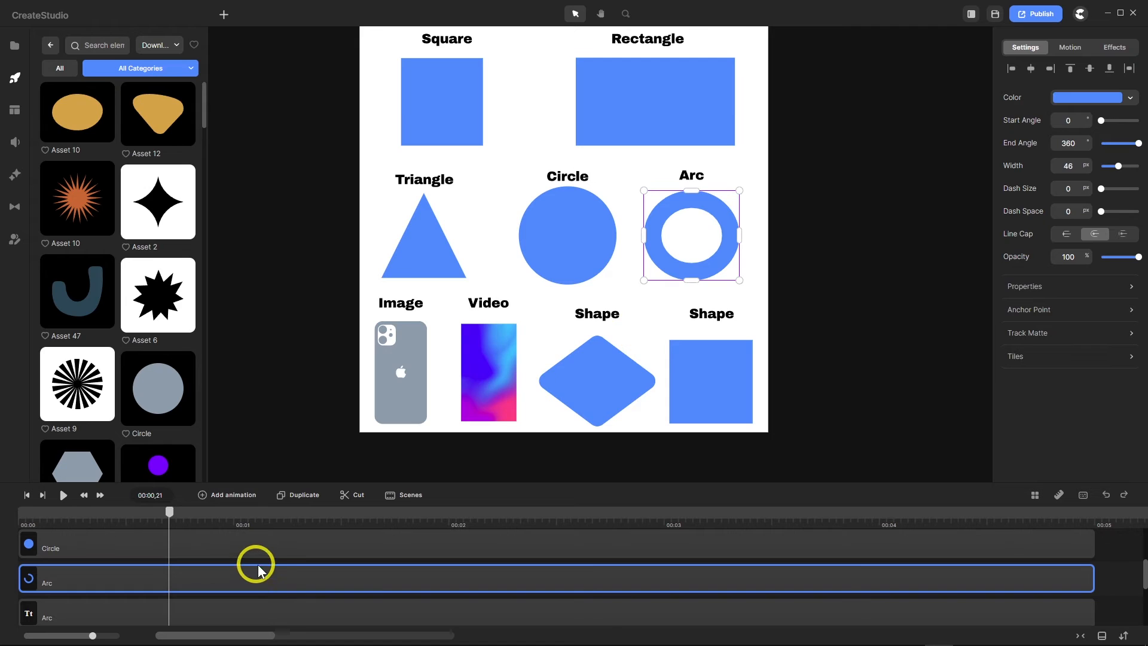
{"action": "right_click", "coordinate": [251, 583]}
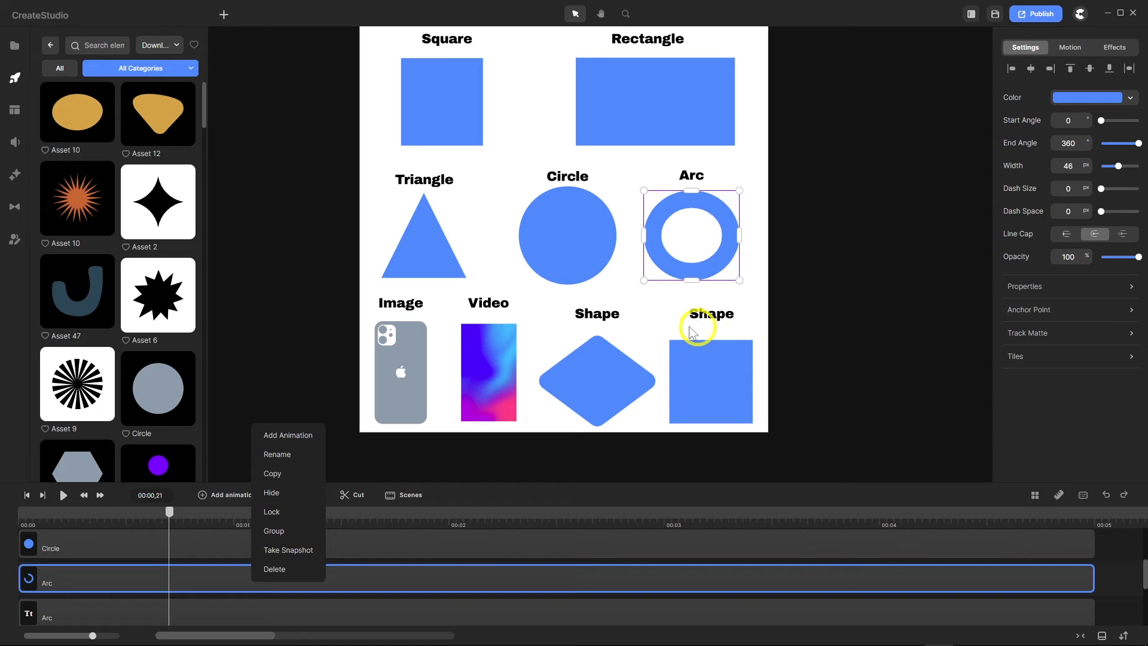
{"action": "left_click", "coordinate": [276, 532]}
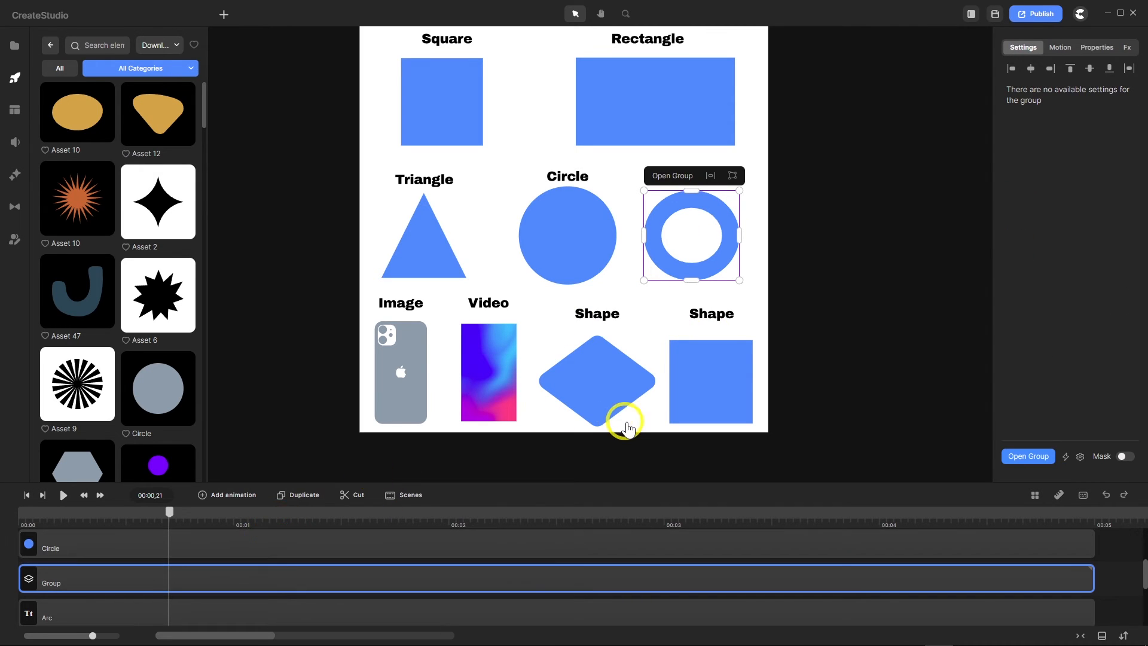
- Distort the arc's group freely by lowering its upper-left corner, raising its lower-right corner and moving its lower-left corner outward
{"action": "left_click", "coordinate": [733, 175]}
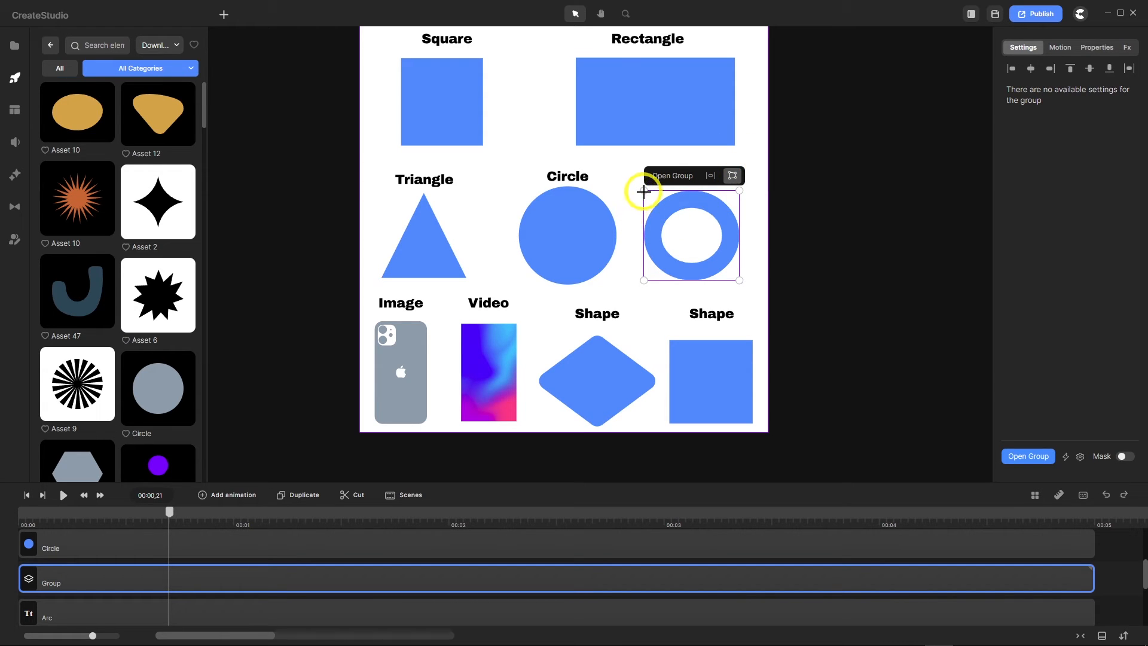
{"action": "left_click_drag", "start_coordinate": [644, 191], "coordinate": [644, 232]}
{"action": "left_click_drag", "start_coordinate": [739, 280], "coordinate": [734, 265]}
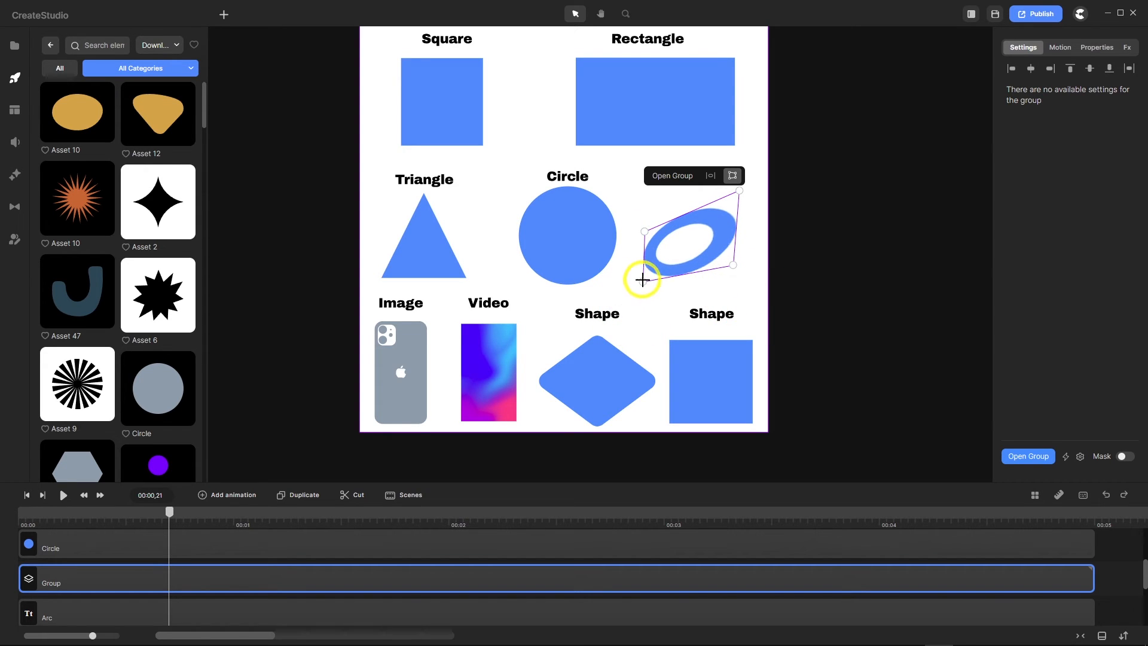
{"action": "mouse_move", "coordinate": [642, 279]}
{"action": "left_mouse_down"}
{"action": "mouse_move", "coordinate": [636, 270]}
{"action": "mouse_move", "coordinate": [659, 270]}
{"action": "mouse_move", "coordinate": [632, 279]}
{"action": "left_mouse_up"}
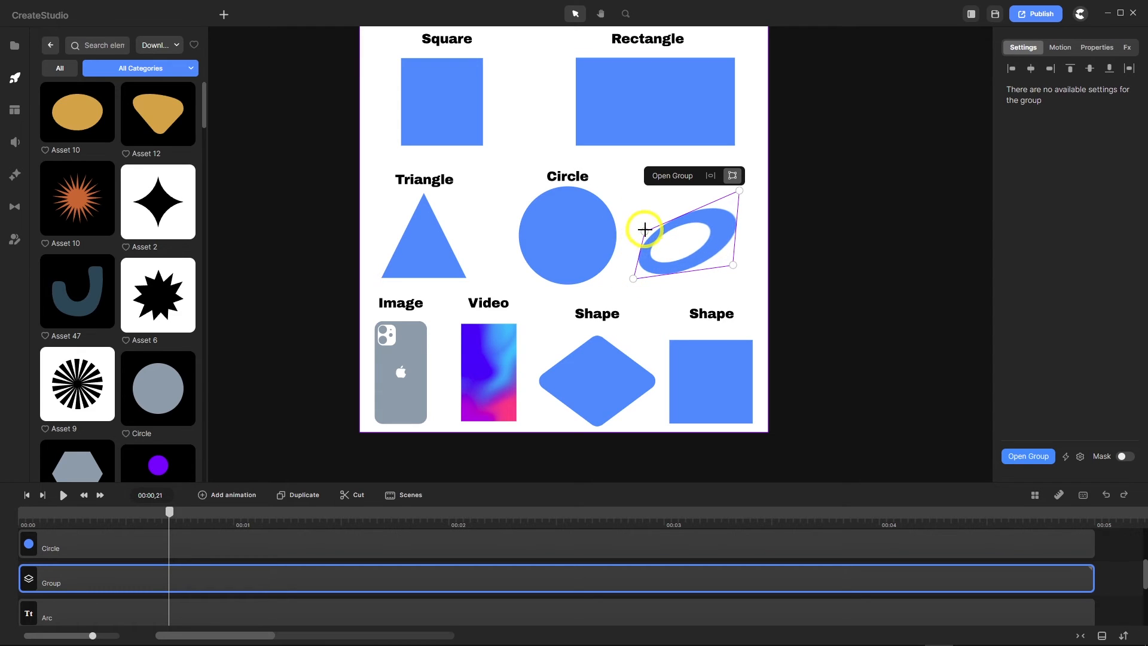
- Refine the arc group's distortion by moving its upper-left corner slightly down and its upper-right corner down and slightly inward
{"action": "left_click_drag", "start_coordinate": [645, 229], "coordinate": [646, 234]}
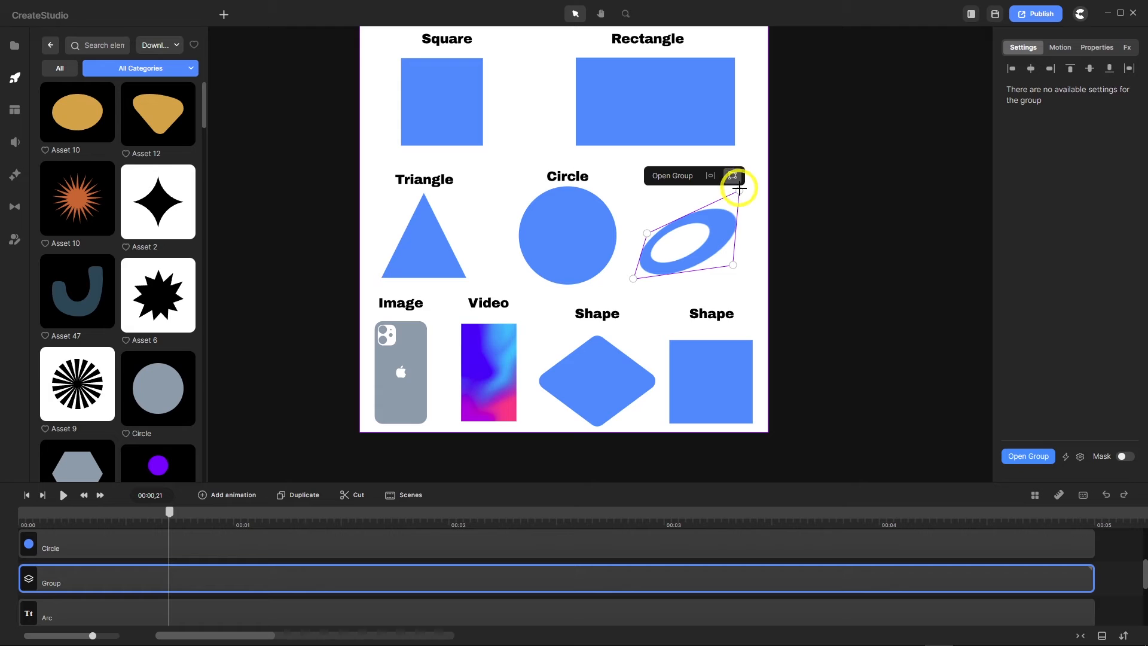
{"action": "left_click_drag", "start_coordinate": [740, 188], "coordinate": [737, 212]}
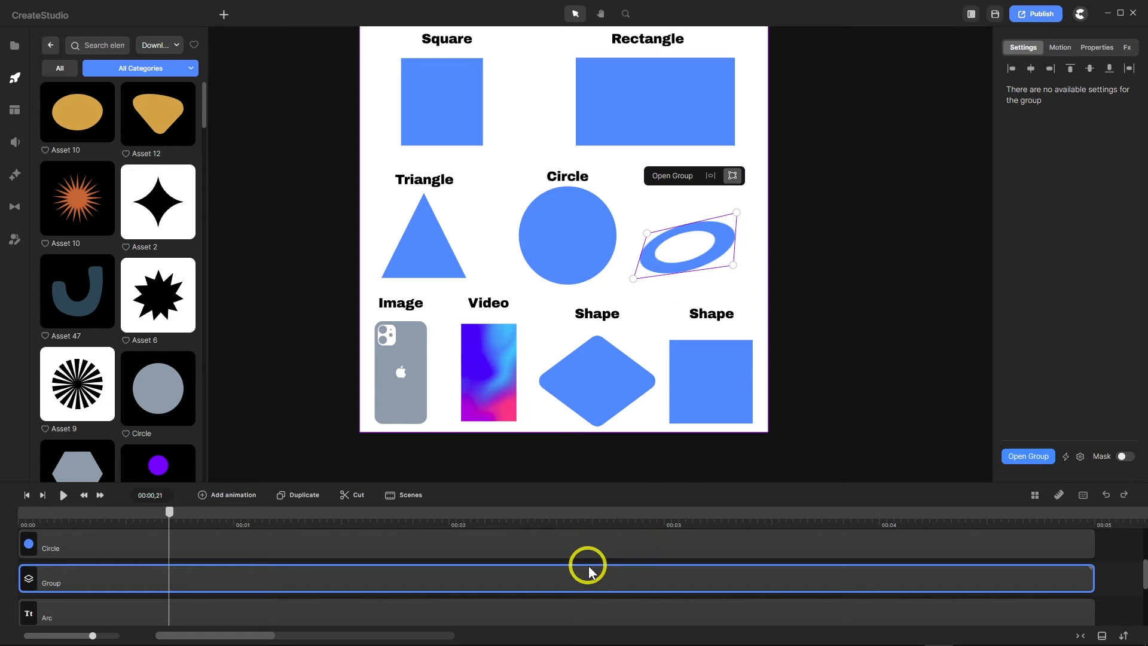
- Put the diamond shape into its own group and enable free corner distortion for that group
{"action": "left_click", "coordinate": [597, 395]}
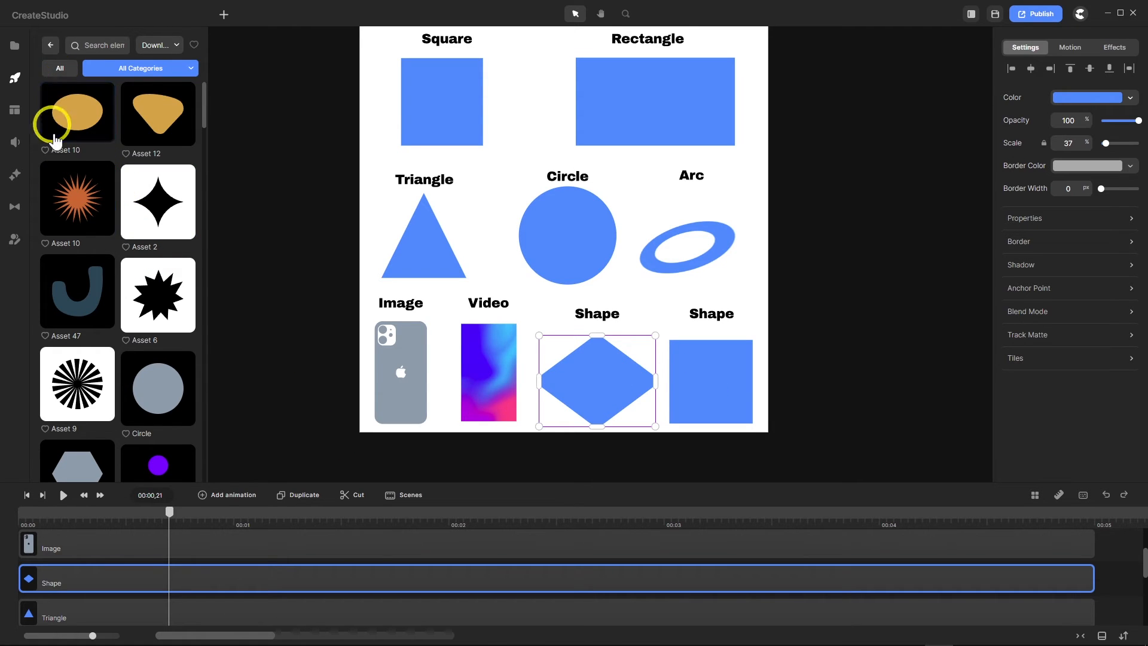
{"action": "right_click", "coordinate": [265, 576]}
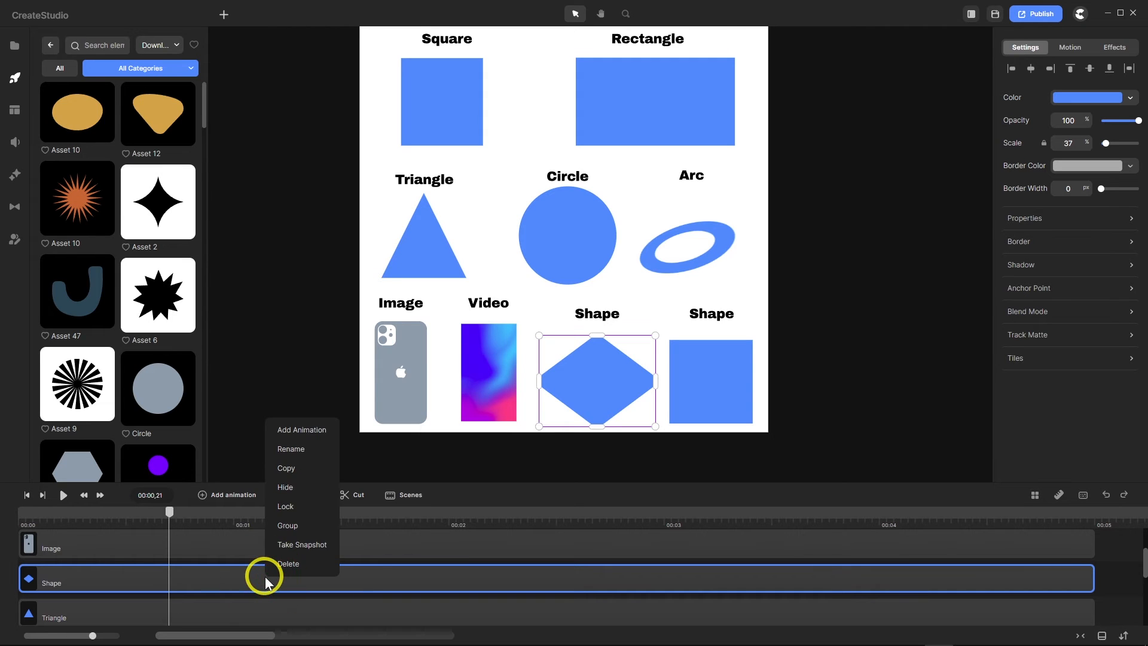
{"action": "left_click", "coordinate": [288, 525]}
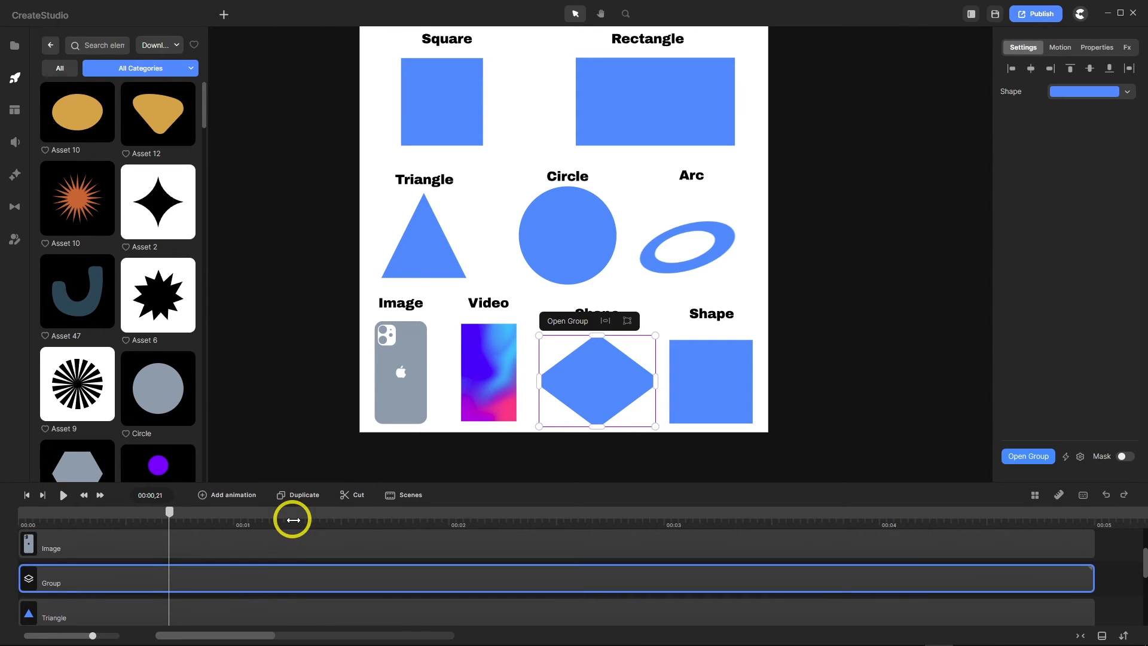
{"action": "left_click", "coordinate": [628, 322]}
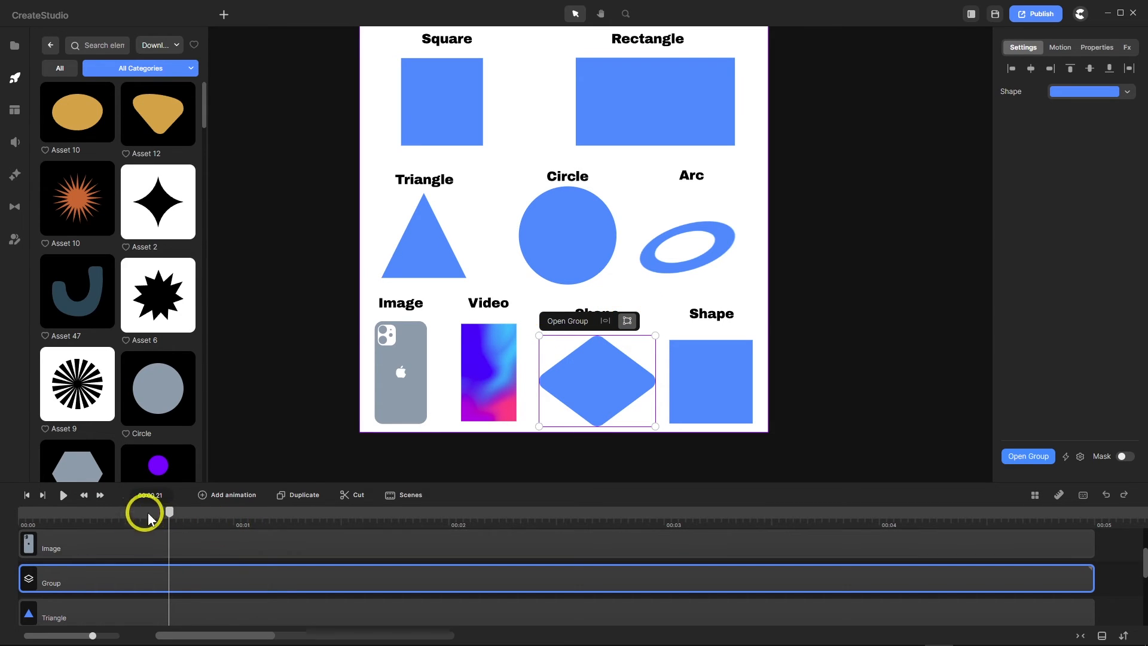
- Add a Distortion animation to the diamond's group at 00:00,00 and move the playhead to its end keyframe at 00:00,25
{"action": "left_click_drag", "start_coordinate": [172, 517], "coordinate": [20, 530]}
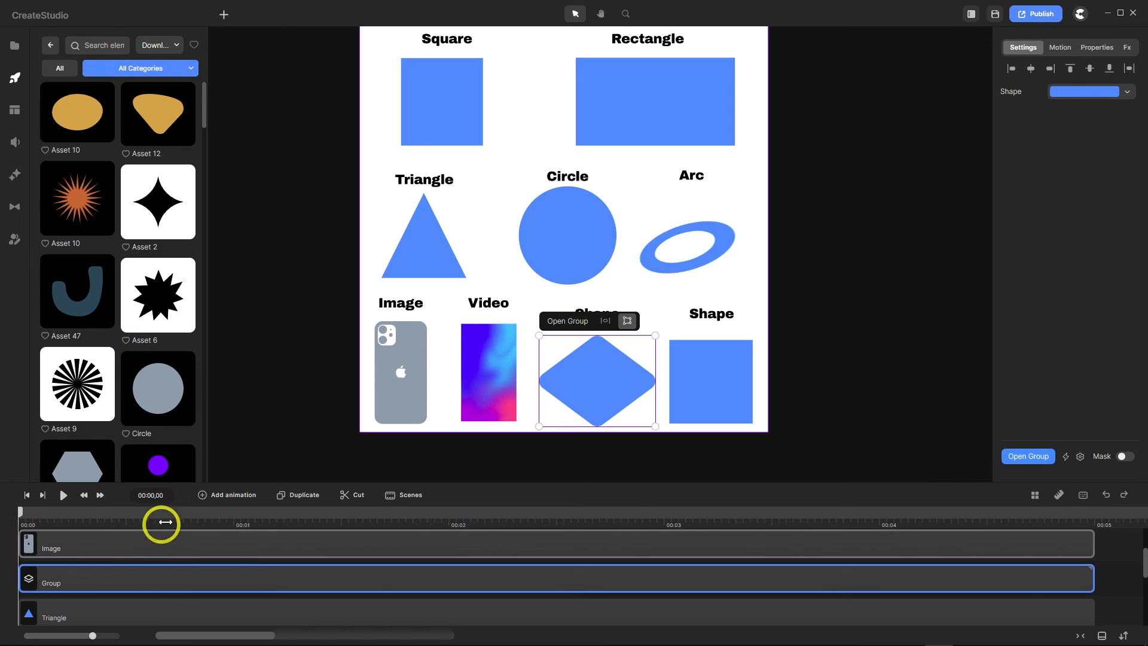
{"action": "left_click", "coordinate": [204, 499]}
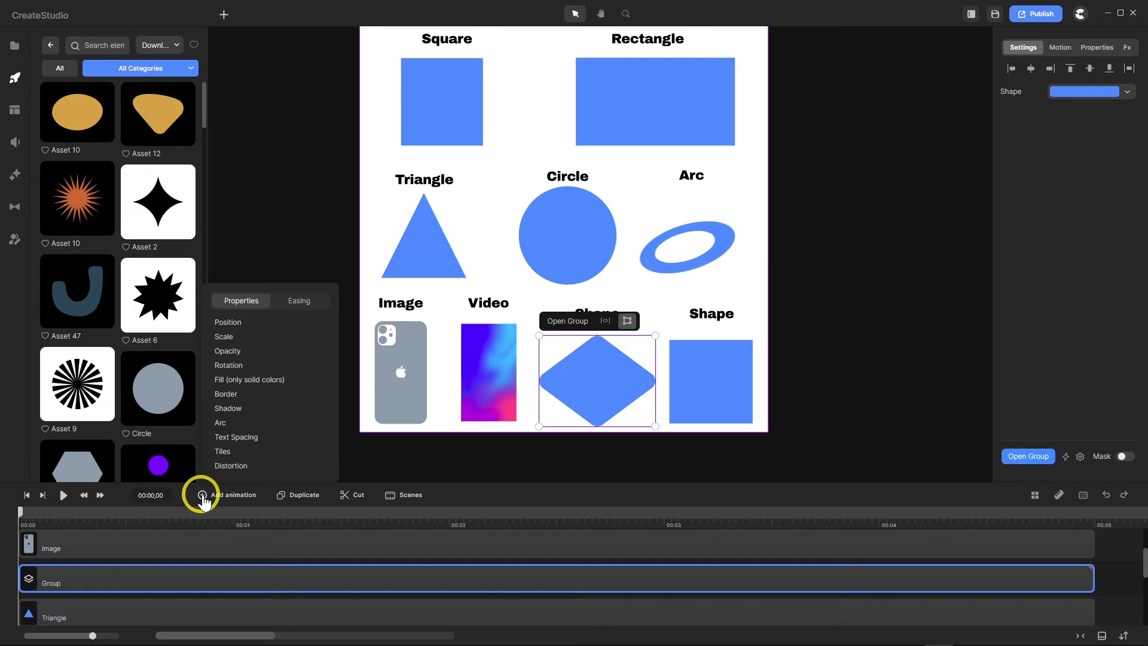
{"action": "left_click", "coordinate": [240, 466]}
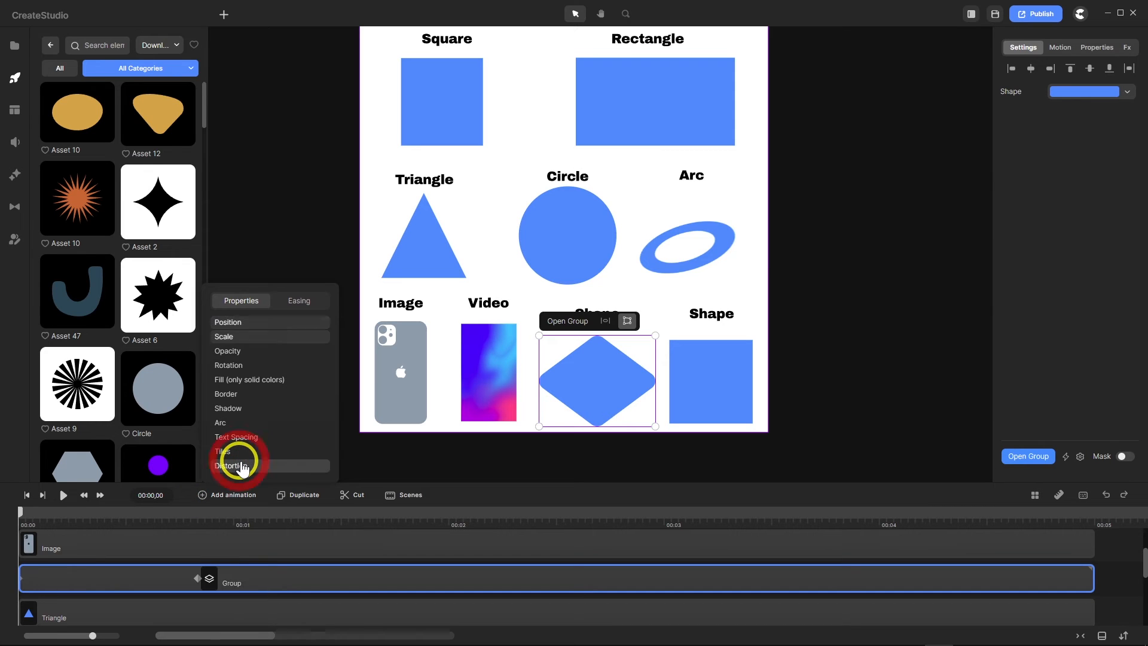
{"action": "left_click", "coordinate": [26, 515]}
{"action": "left_click_drag", "start_coordinate": [111, 524], "coordinate": [205, 580]}
{"action": "left_click", "coordinate": [197, 579]}
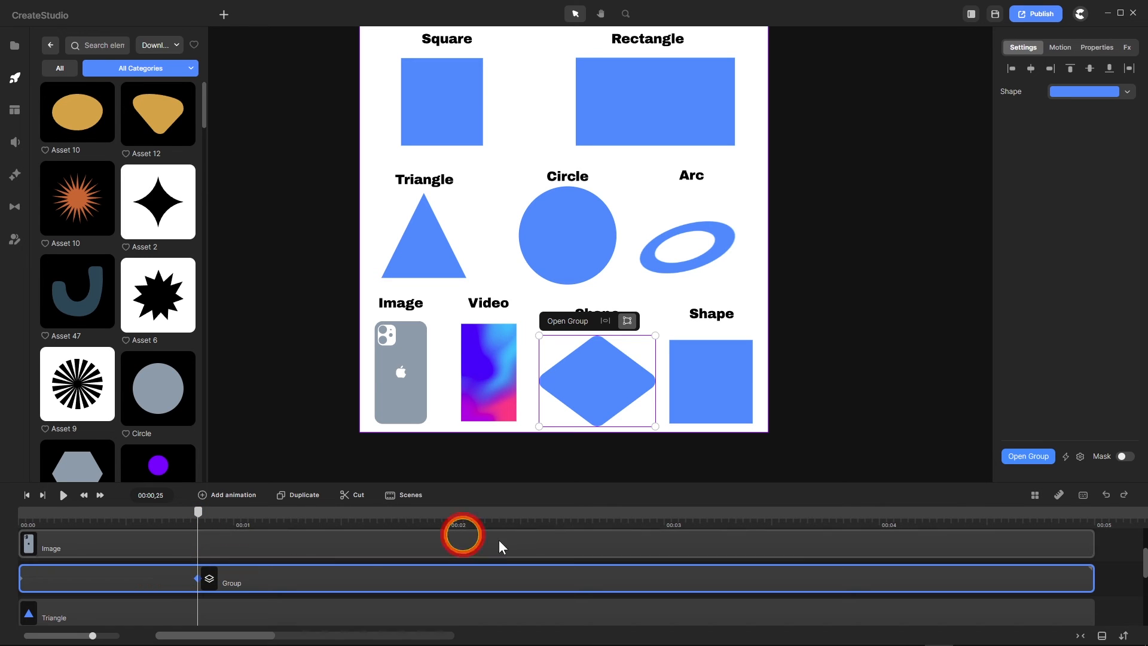
- Distort the diamond at the end keyframe by moving its upper-left and lower-right corners inward, and scrub back to the start
{"action": "left_click_drag", "start_coordinate": [539, 337], "coordinate": [551, 376]}
{"action": "left_click_drag", "start_coordinate": [656, 427], "coordinate": [636, 402]}
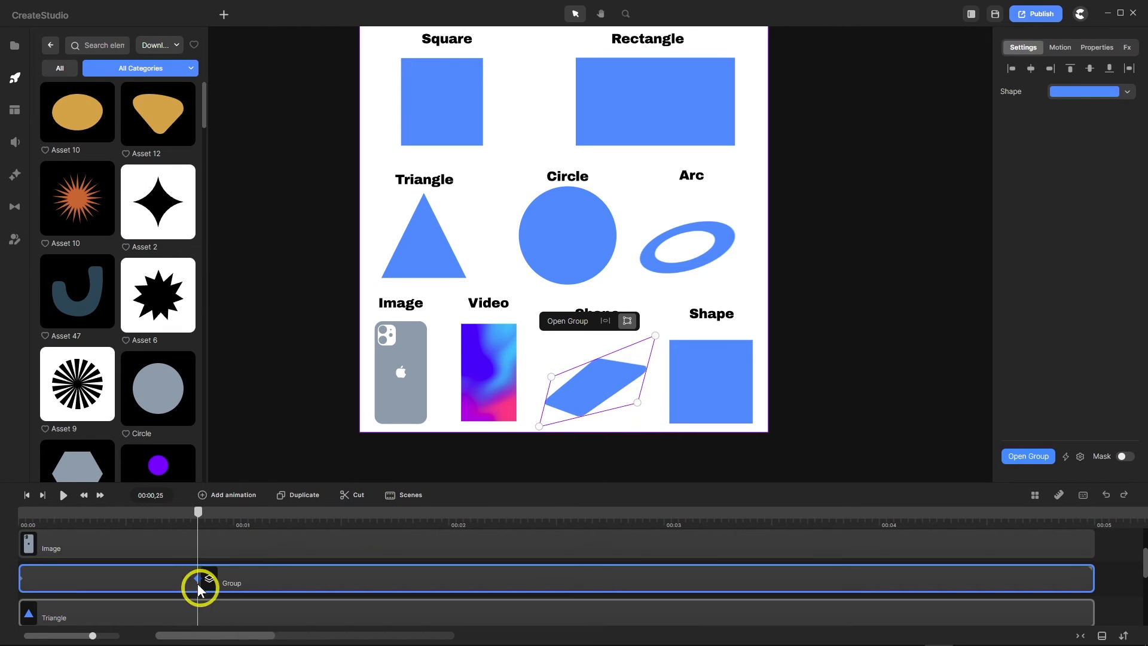
{"action": "left_click_drag", "start_coordinate": [197, 512], "coordinate": [3, 527]}
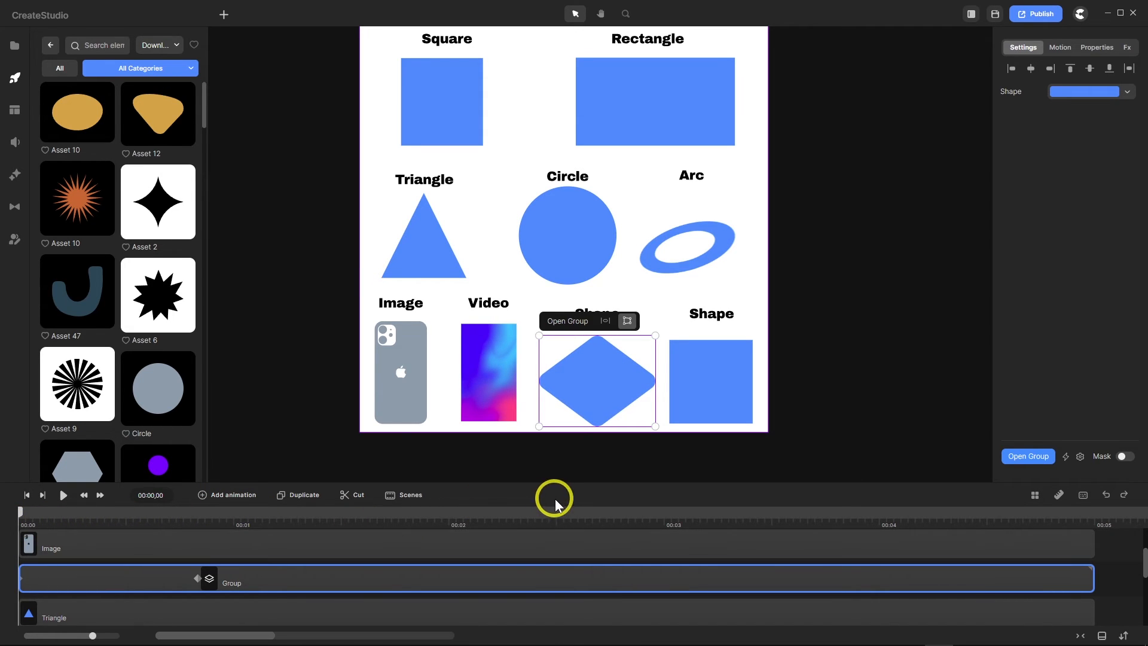
- Check the square, rectangle, image and video for corner-rounding handles
{"action": "left_click", "coordinate": [441, 115]}
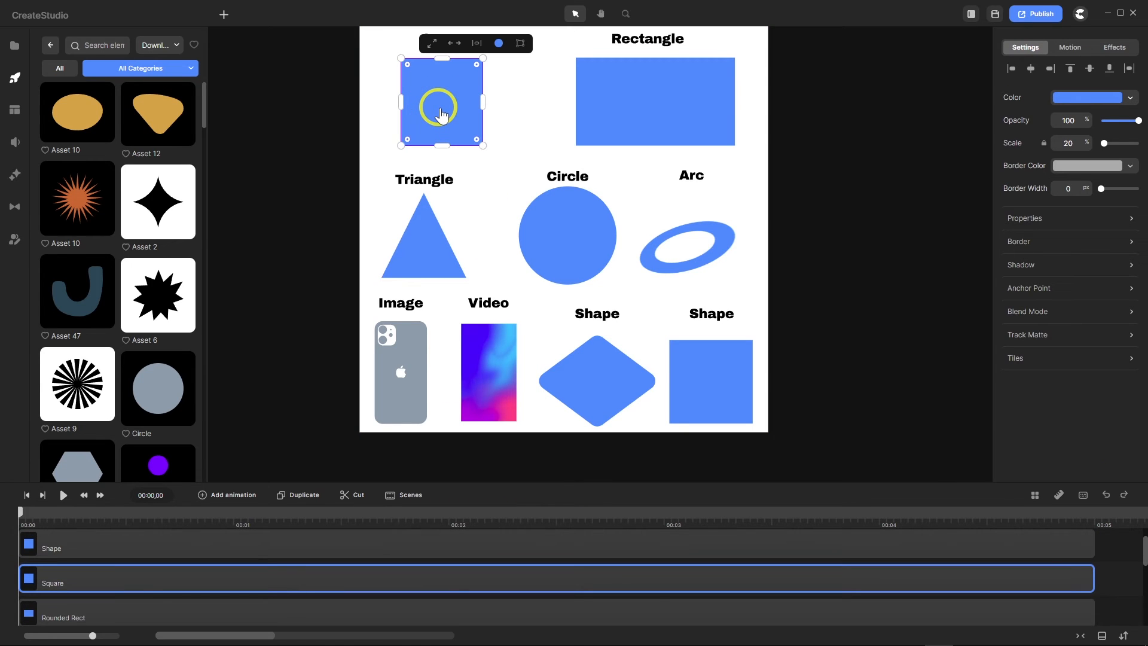
{"action": "left_click", "coordinate": [661, 94]}
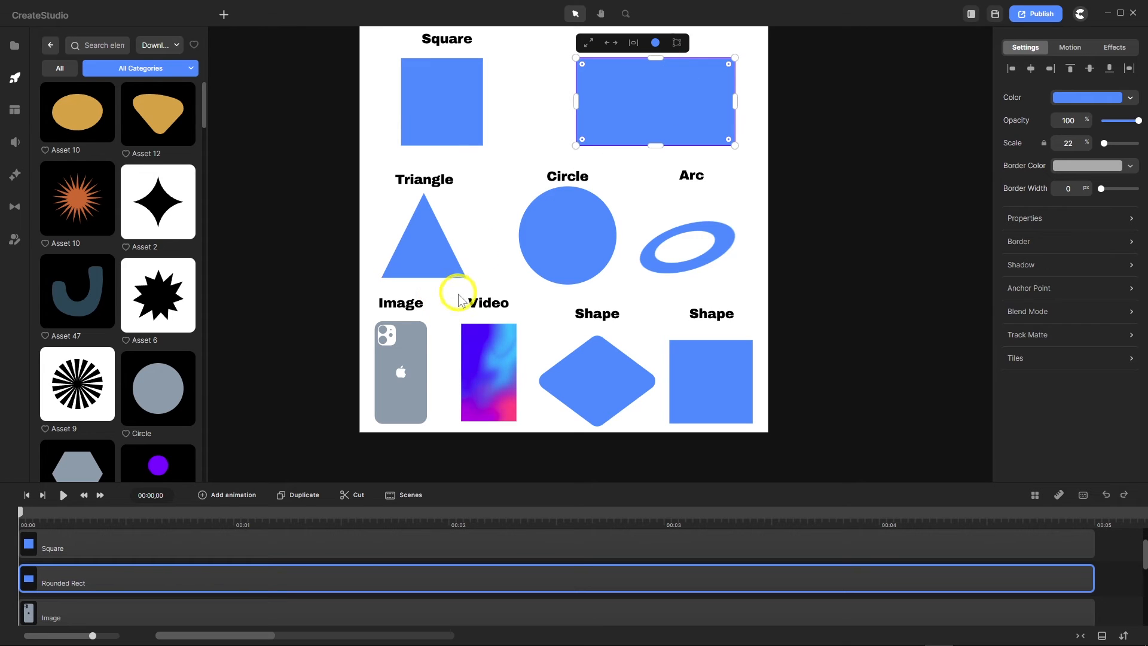
{"action": "left_click", "coordinate": [411, 350]}
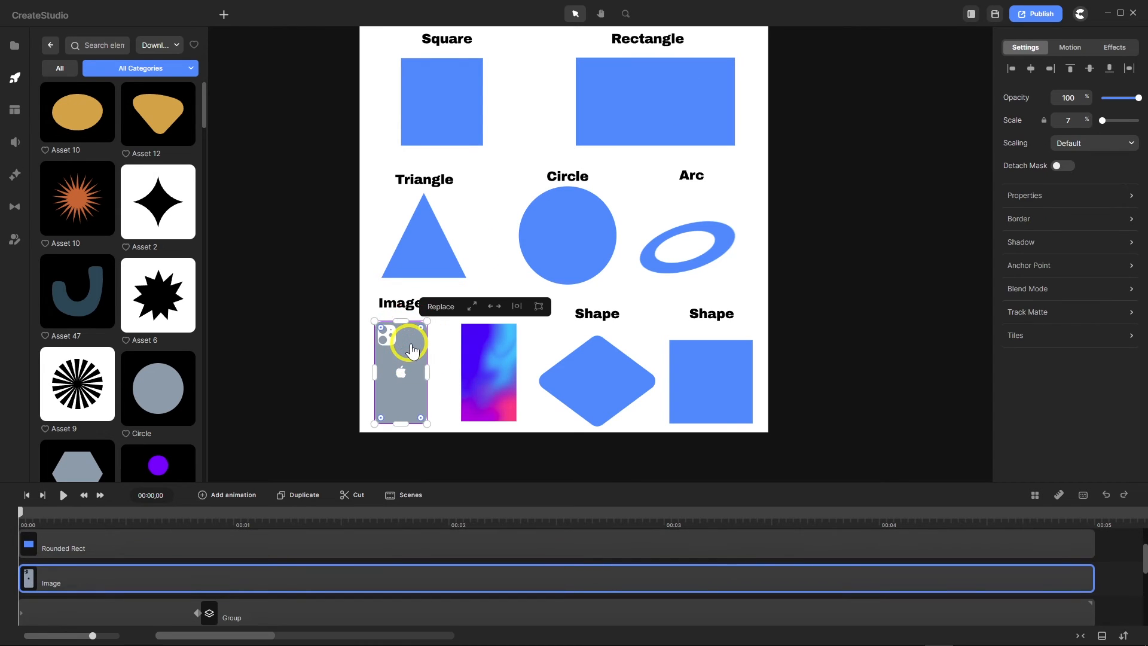
{"action": "left_click", "coordinate": [484, 369]}
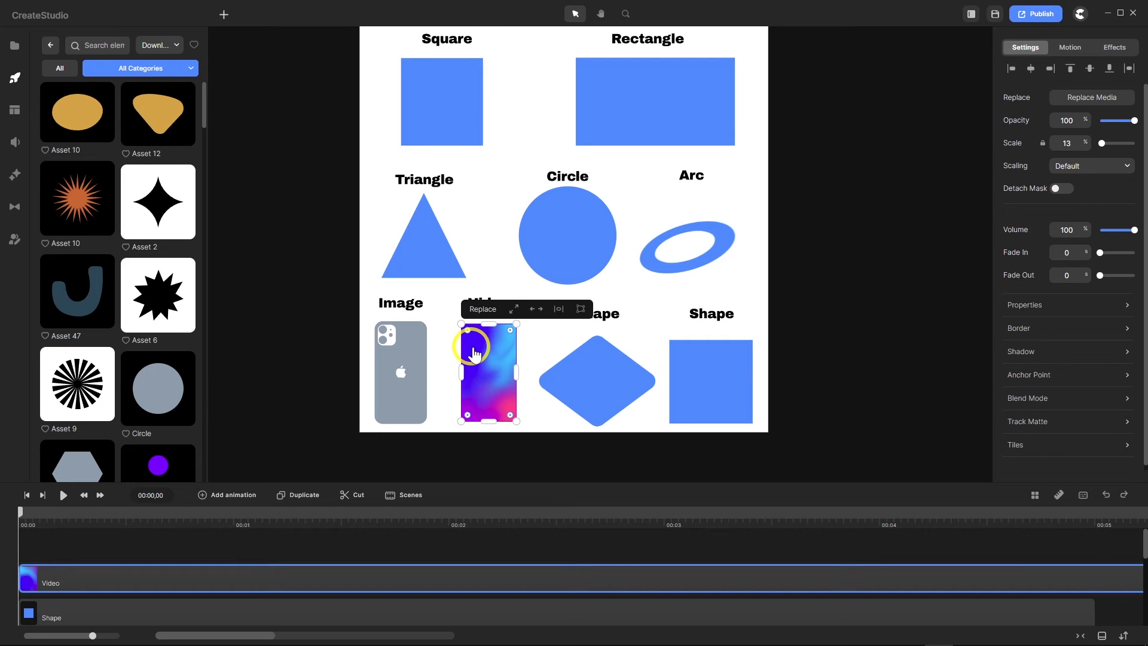
- Round the corners of the video and of the phone image
{"action": "scroll", "coordinate": [472, 342], "scroll_direction": "up", "scroll_amount": 10}
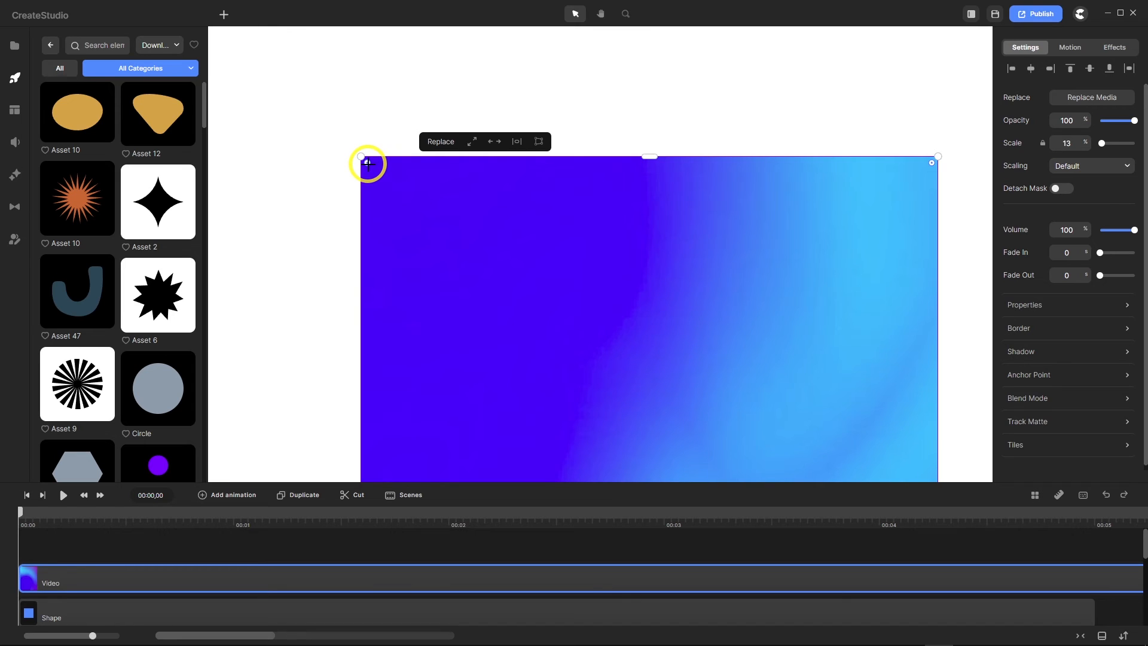
{"action": "scroll", "coordinate": [440, 228], "scroll_direction": "down", "scroll_amount": 10}
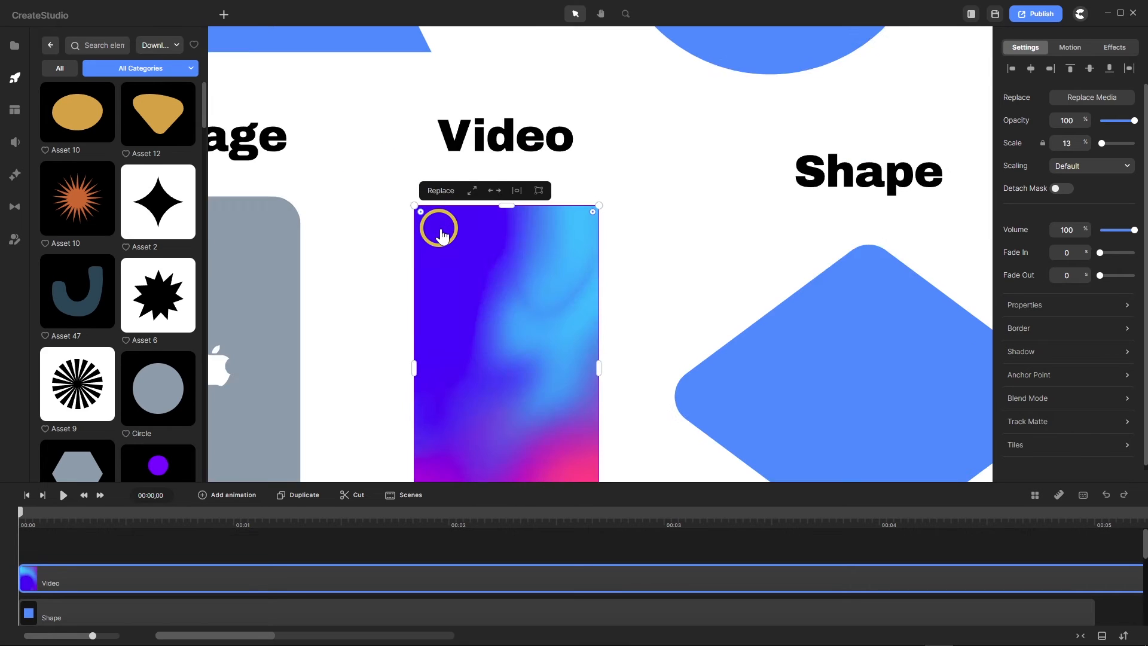
{"action": "left_click_drag", "start_coordinate": [429, 219], "coordinate": [446, 248]}
{"action": "left_click", "coordinate": [300, 250]}
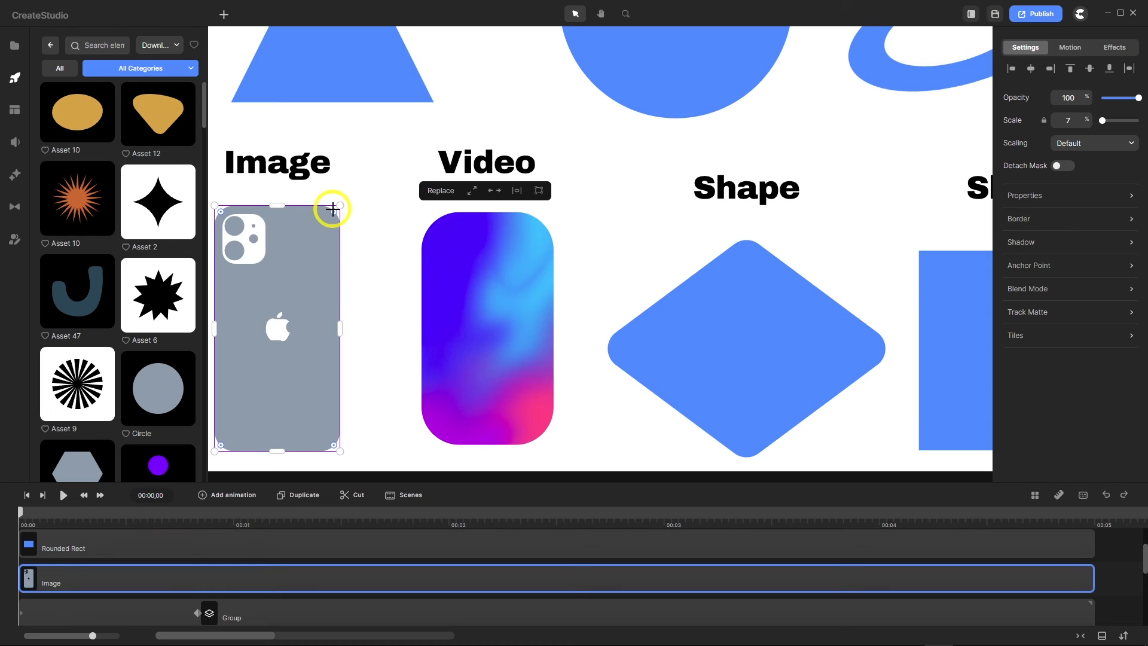
{"action": "left_click_drag", "start_coordinate": [333, 212], "coordinate": [301, 244]}
{"action": "scroll", "coordinate": [468, 206], "scroll_direction": "down", "scroll_amount": 5}
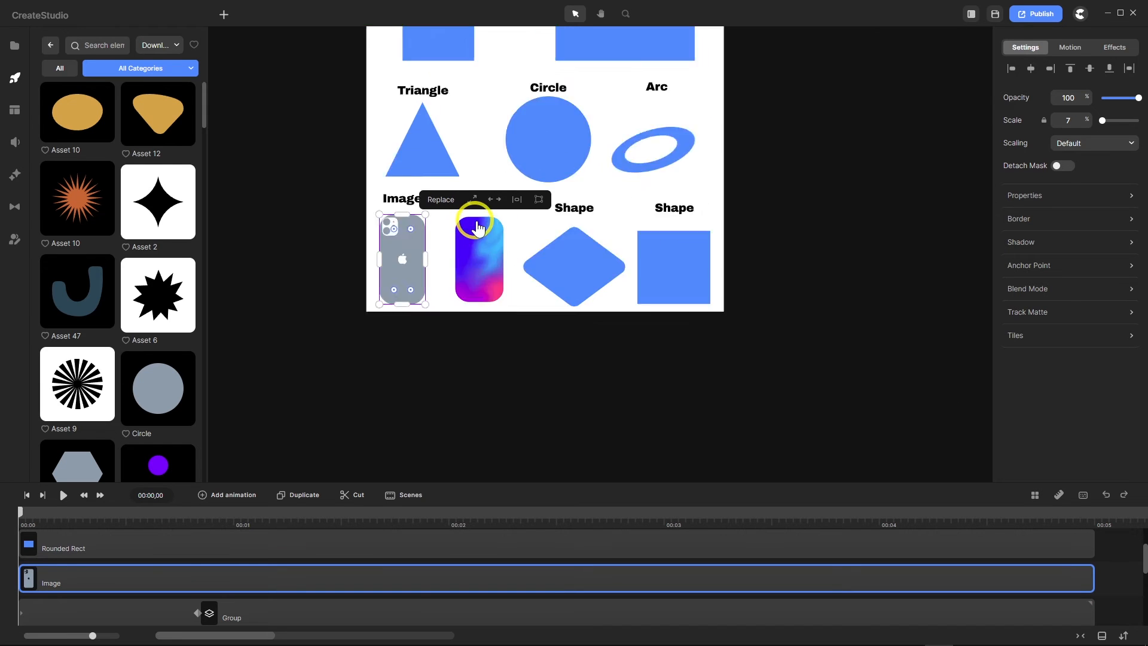
- Round the corners of the built-in square and of the rectangle
{"action": "scroll", "coordinate": [462, 66], "scroll_direction": "up", "scroll_amount": 8}
{"action": "left_click", "coordinate": [417, 212]}
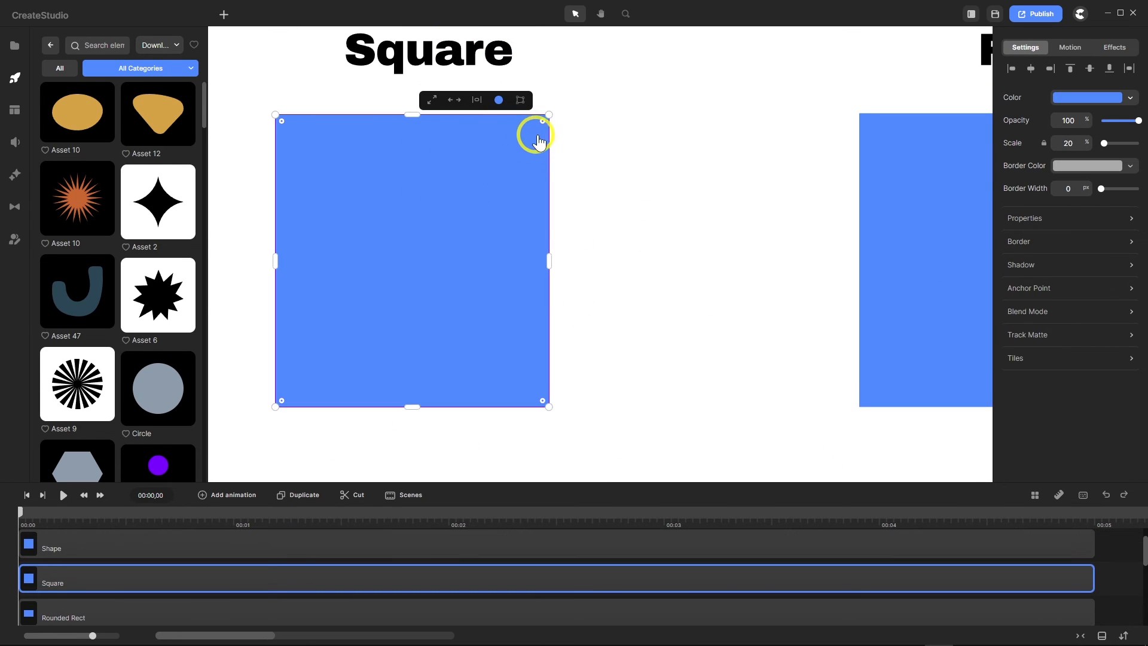
{"action": "mouse_move", "coordinate": [533, 134]}
{"action": "left_mouse_down"}
{"action": "mouse_move", "coordinate": [540, 117]}
{"action": "mouse_move", "coordinate": [521, 142]}
{"action": "left_mouse_up"}
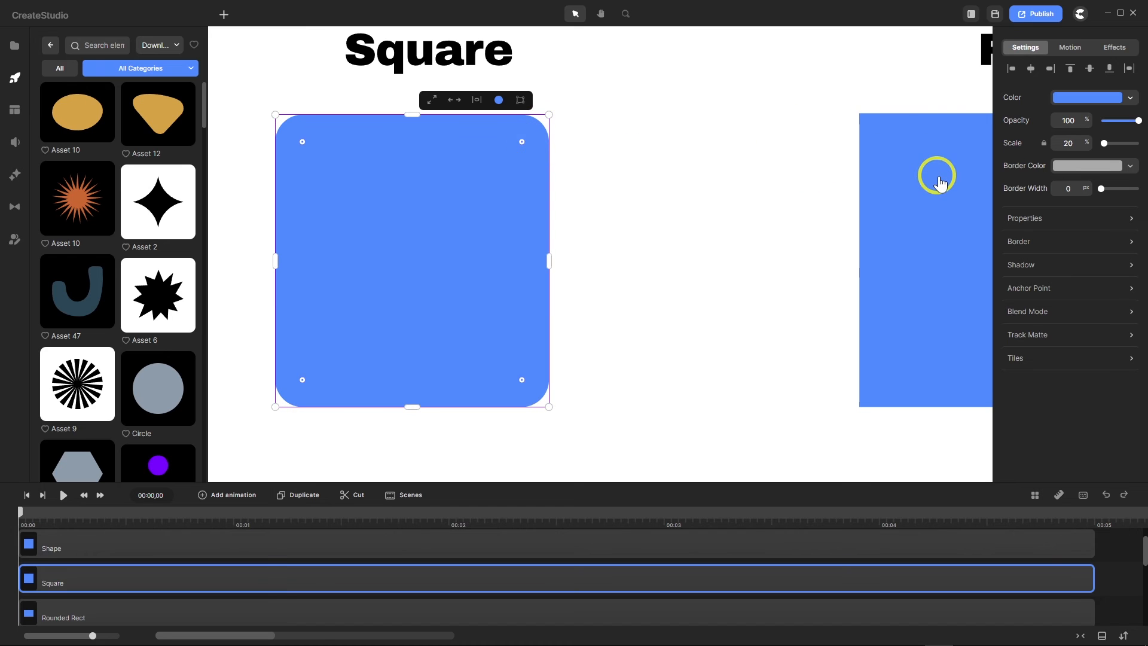
{"action": "left_click", "coordinate": [879, 136]}
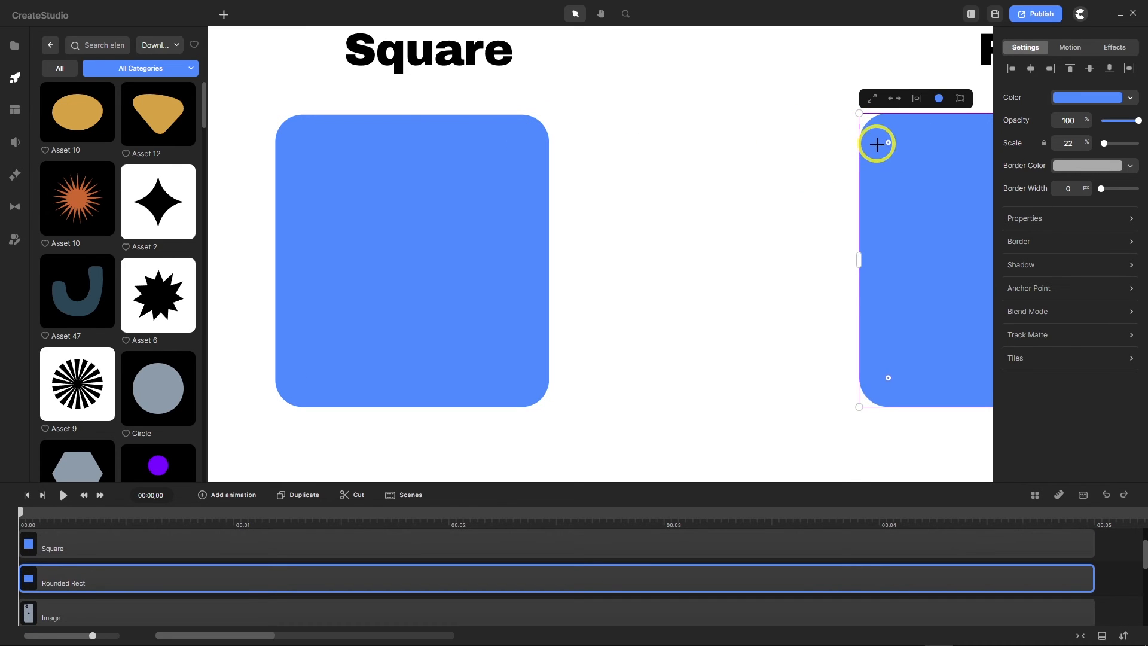
- Check whether the triangle, circle, arc and diamond group offer corner-rounding handles
{"action": "scroll", "coordinate": [601, 201], "scroll_direction": "down", "scroll_amount": 5}
{"action": "scroll", "coordinate": [458, 323], "scroll_direction": "up", "scroll_amount": 5}
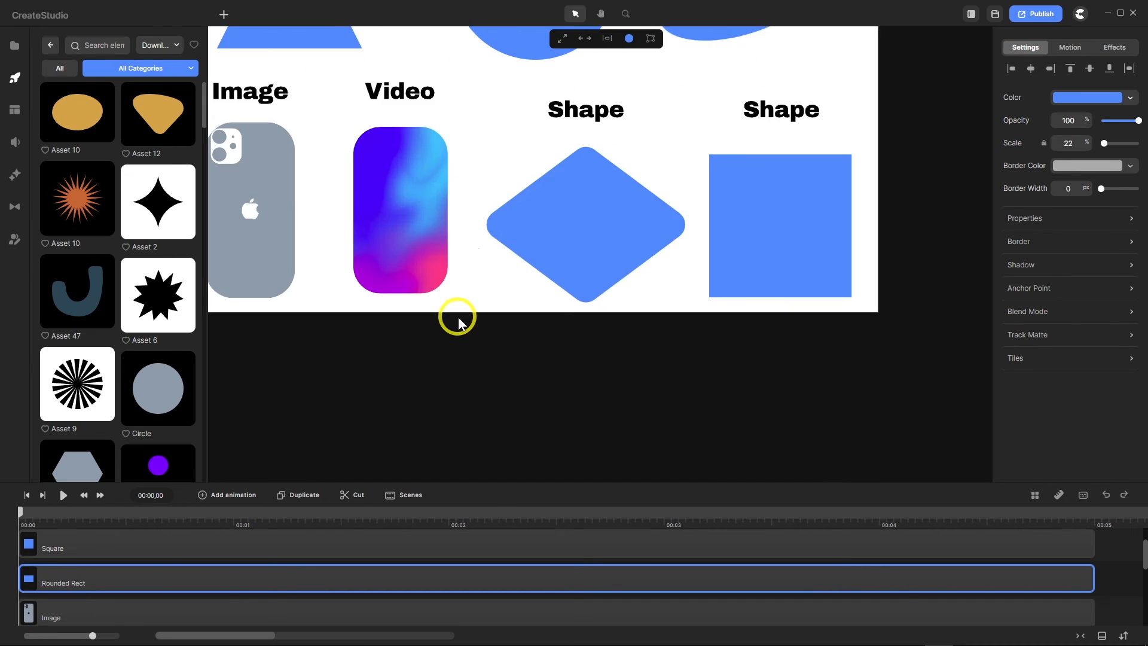
{"action": "scroll", "coordinate": [513, 275], "scroll_direction": "down", "scroll_amount": 3}
{"action": "scroll", "coordinate": [496, 231], "scroll_direction": "down", "scroll_amount": 1}
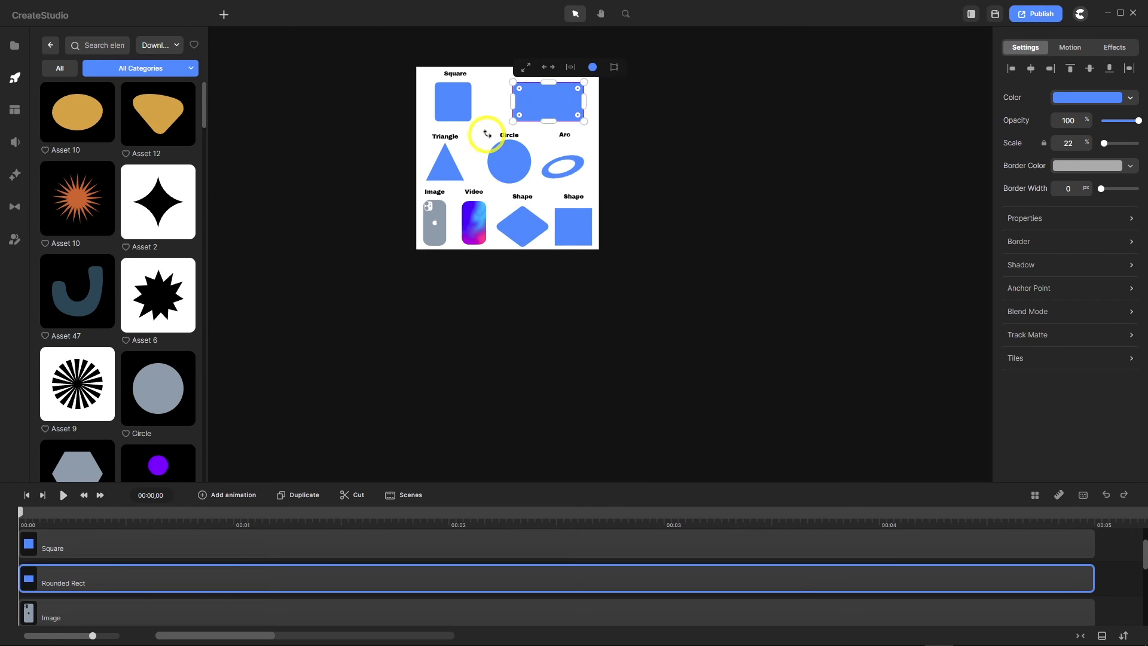
{"action": "scroll", "coordinate": [478, 117], "scroll_direction": "up", "scroll_amount": 2}
{"action": "left_click", "coordinate": [413, 219]}
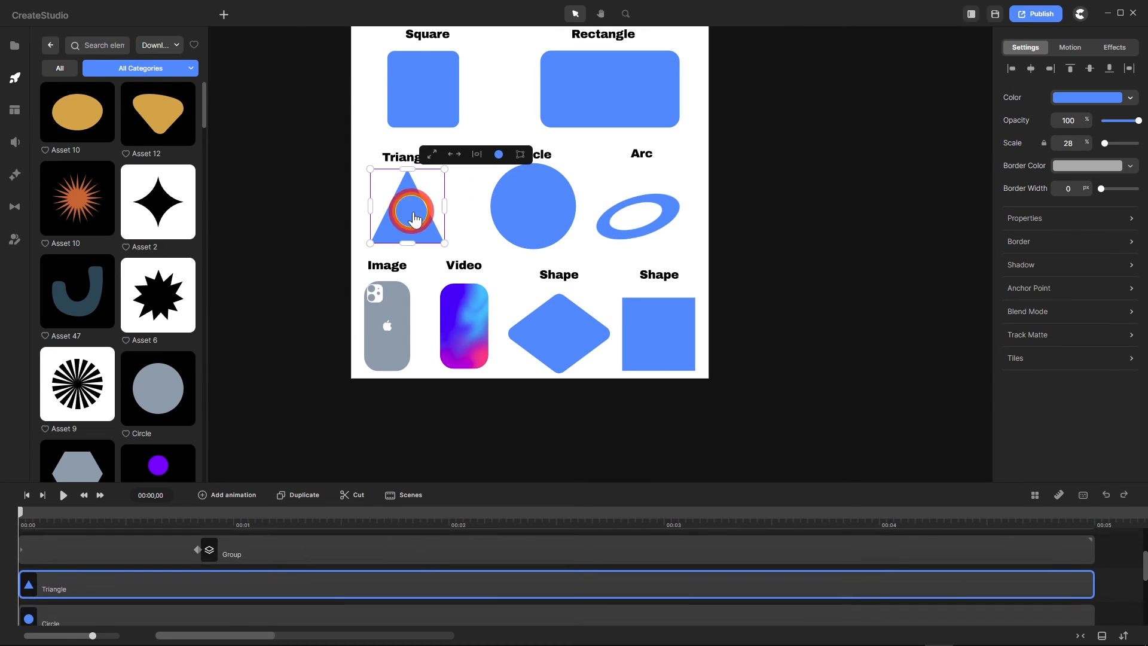
{"action": "left_click", "coordinate": [547, 207]}
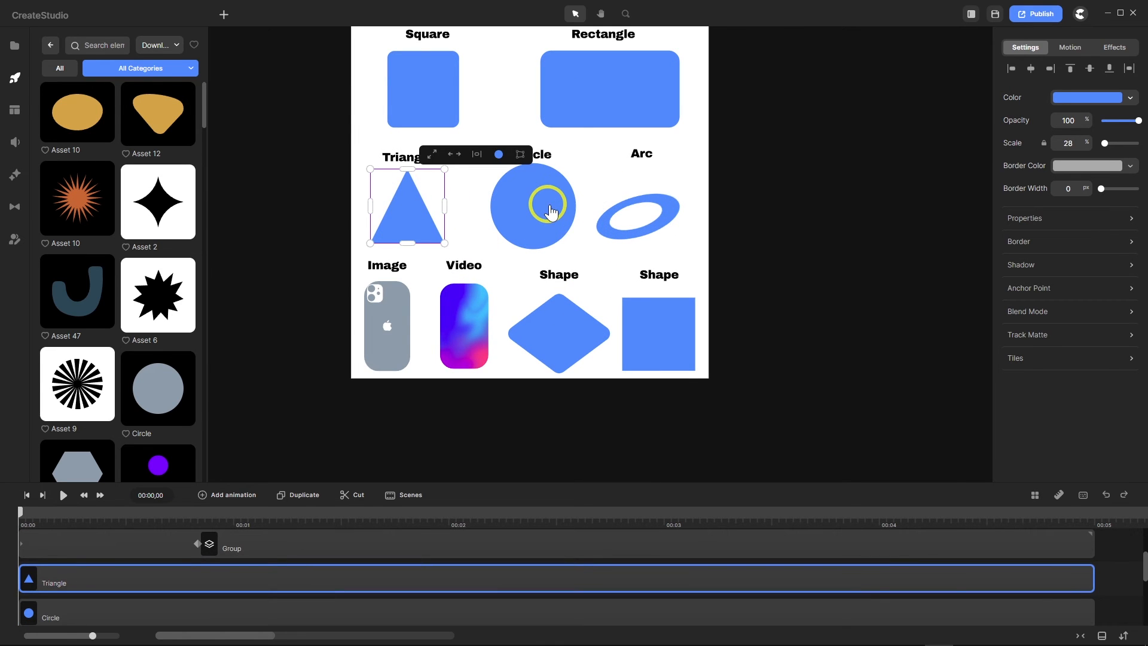
{"action": "left_click", "coordinate": [628, 216]}
{"action": "left_click", "coordinate": [559, 333]}
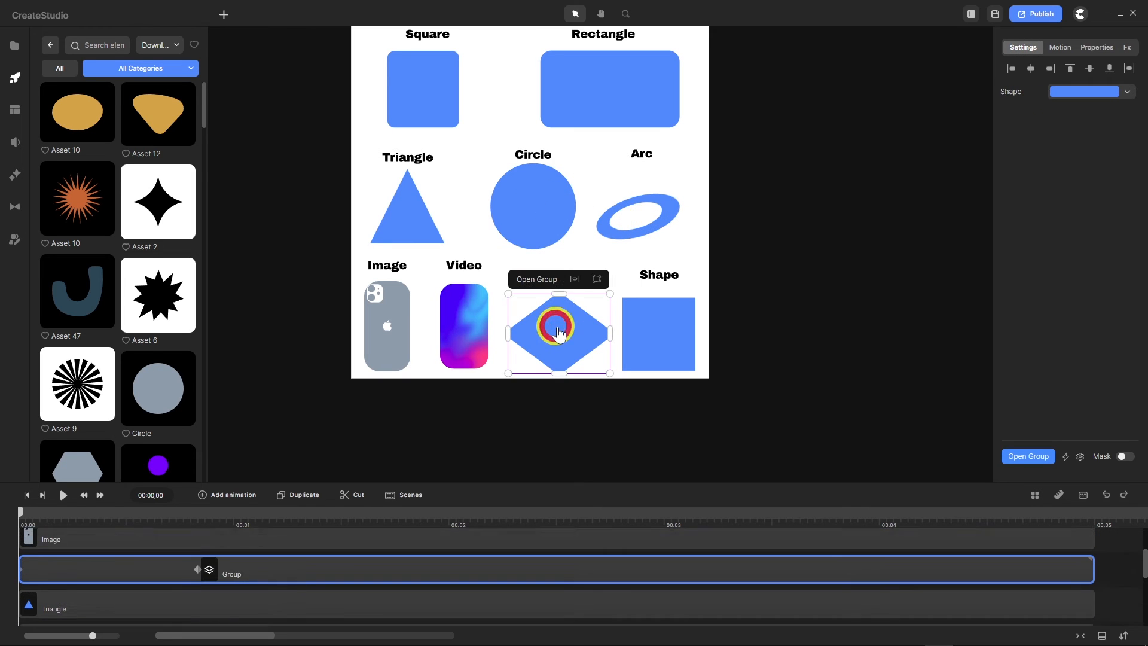
- Put the library square into its own group and turn on the group's mask
{"action": "left_click", "coordinate": [677, 330]}
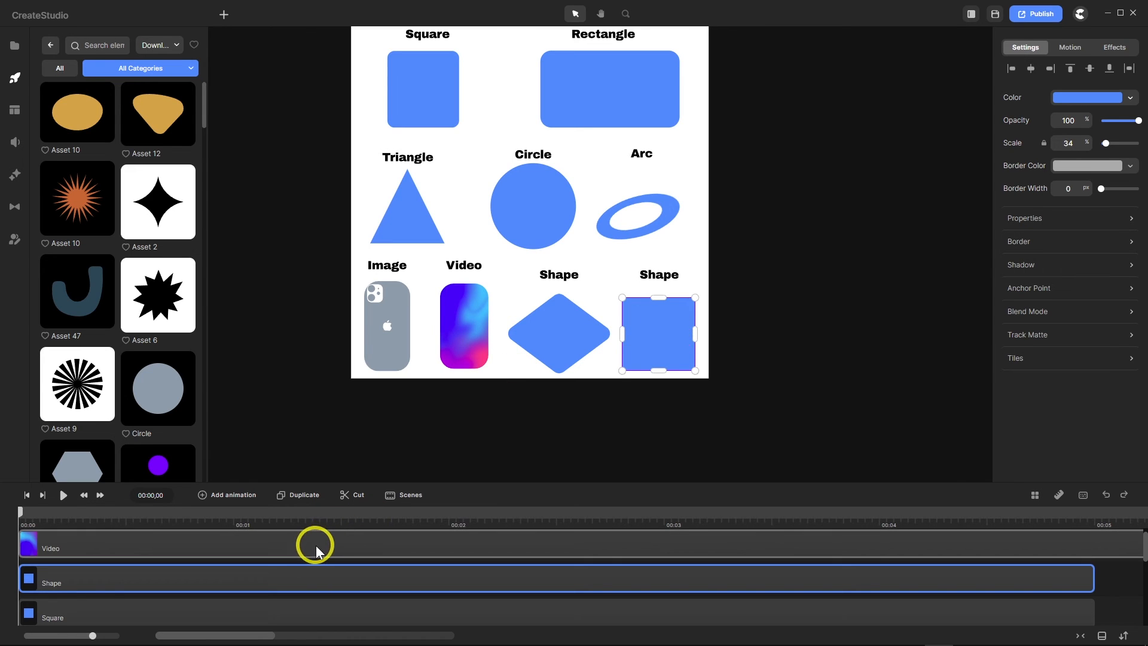
{"action": "right_click", "coordinate": [152, 577]}
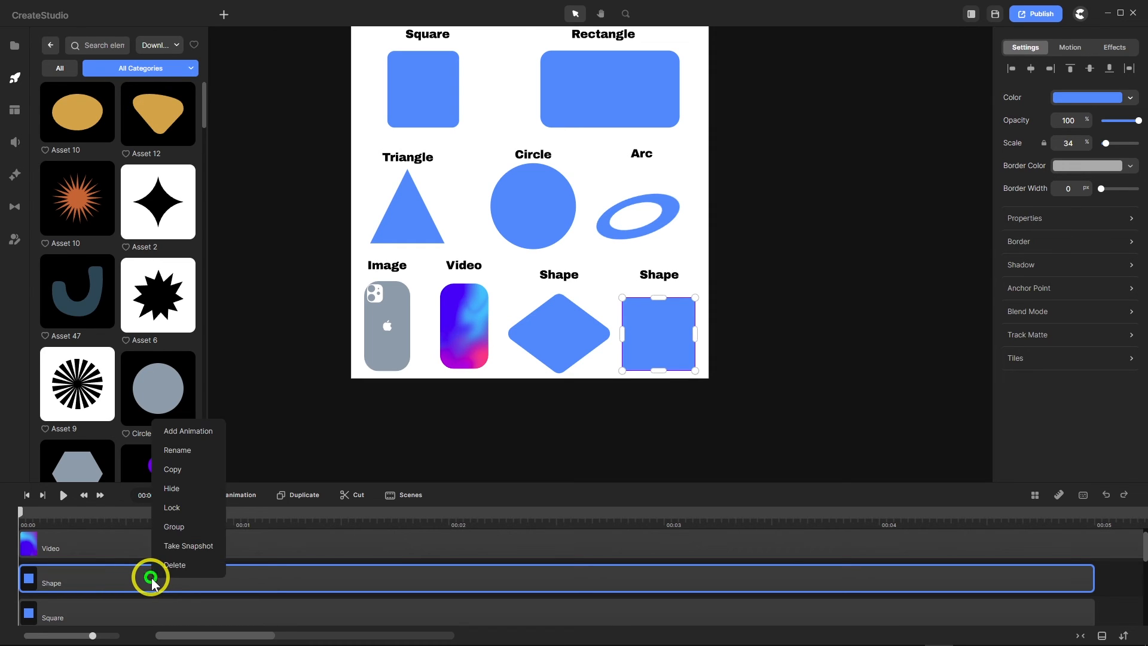
{"action": "left_click", "coordinate": [174, 527]}
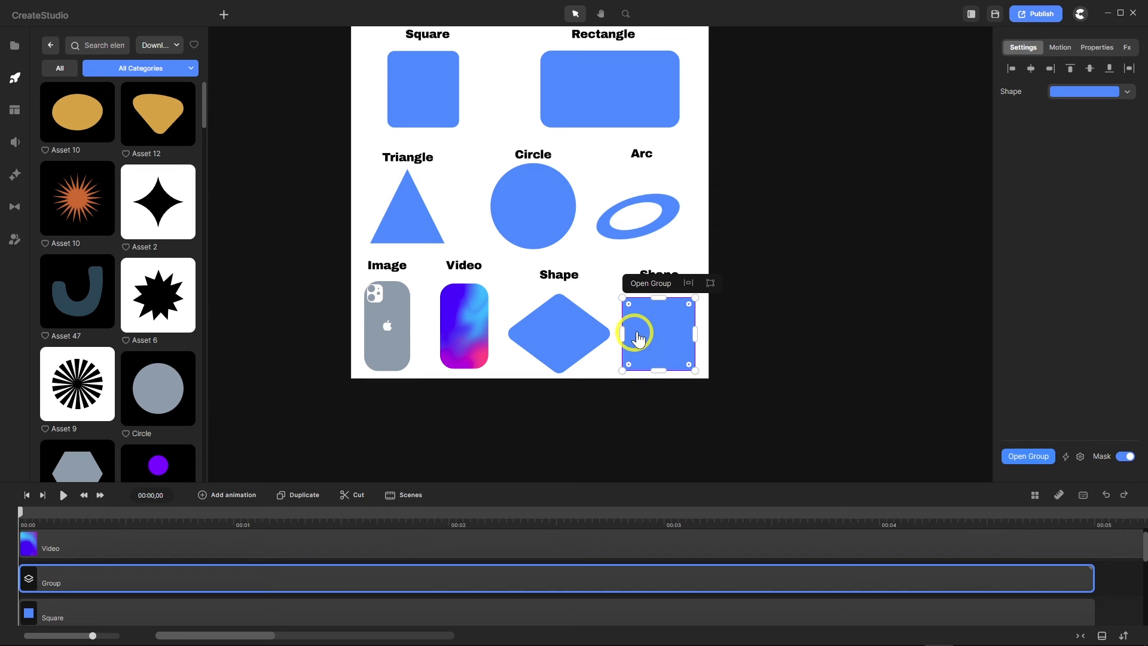
- Round the corners of the library square's masked group strongly
{"action": "scroll", "coordinate": [648, 313], "scroll_direction": "up", "scroll_amount": 5}
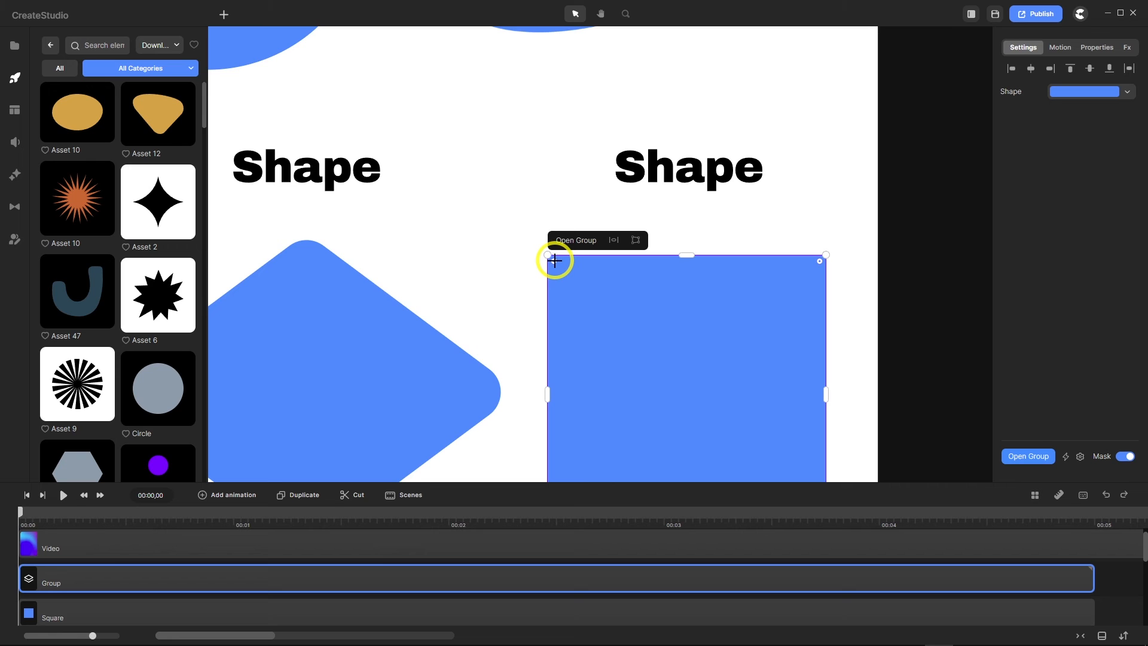
{"action": "left_click_drag", "start_coordinate": [552, 261], "coordinate": [595, 317]}
{"action": "scroll", "coordinate": [705, 302], "scroll_direction": "down", "scroll_amount": 3}
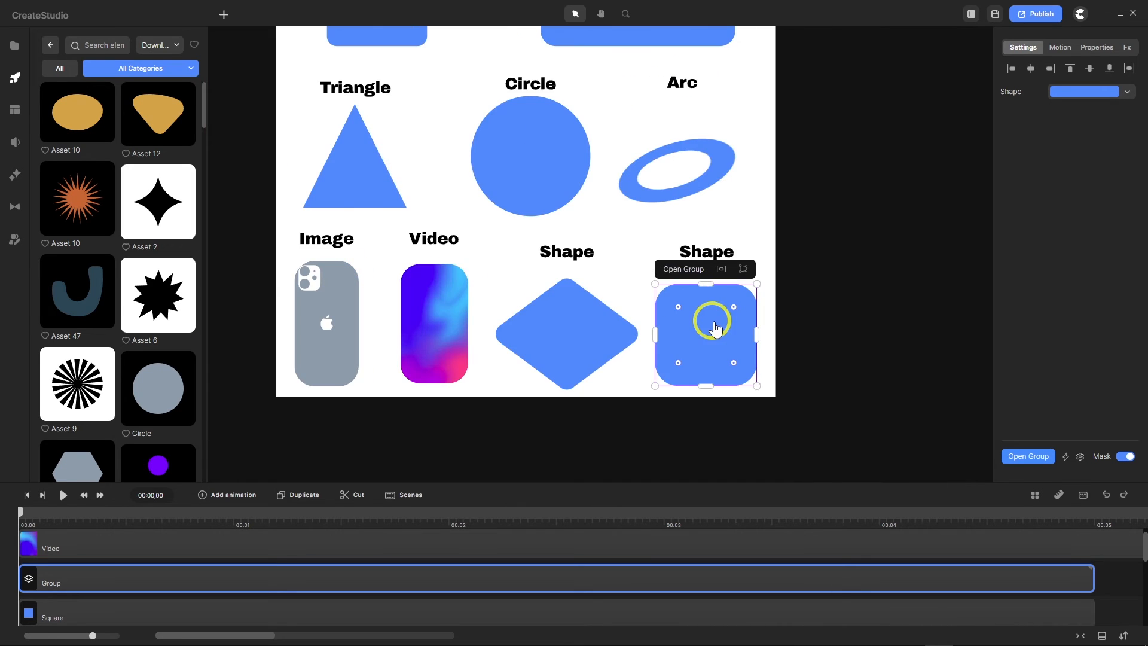
- Put the triangle into its own group and turn on the group's mask
{"action": "scroll", "coordinate": [714, 323], "scroll_direction": "down", "scroll_amount": 2}
{"action": "scroll", "coordinate": [628, 152], "scroll_direction": "up", "scroll_amount": 5}
{"action": "scroll", "coordinate": [626, 168], "scroll_direction": "down", "scroll_amount": 2}
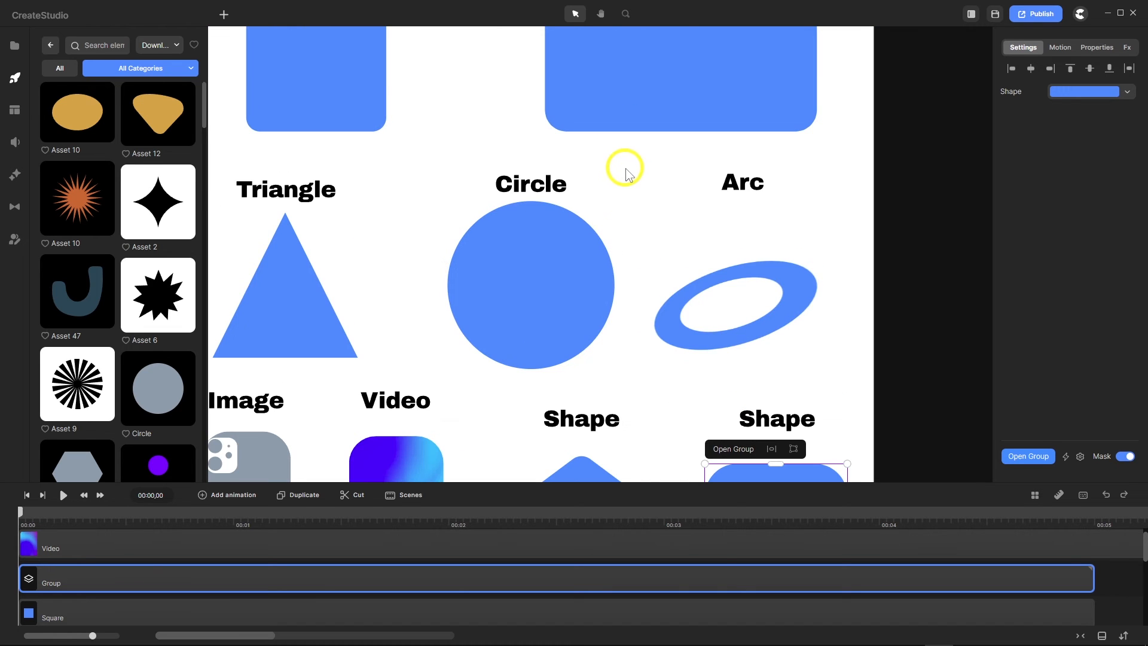
{"action": "left_click", "coordinate": [745, 327]}
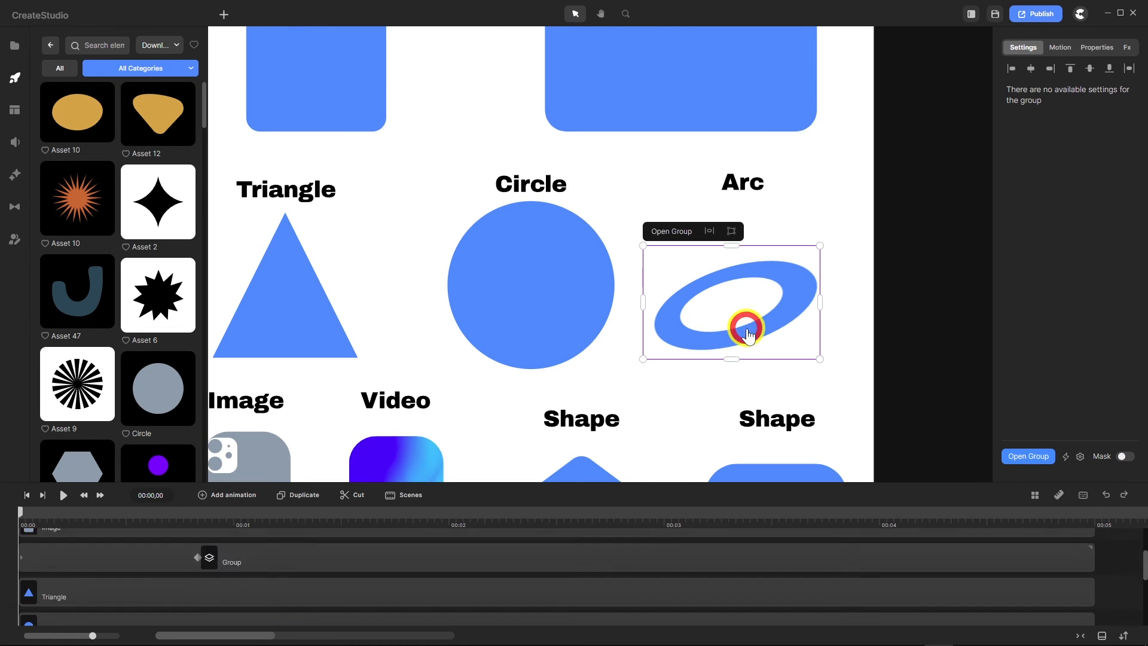
{"action": "left_click", "coordinate": [545, 289]}
{"action": "scroll", "coordinate": [551, 282], "scroll_direction": "down", "scroll_amount": 4}
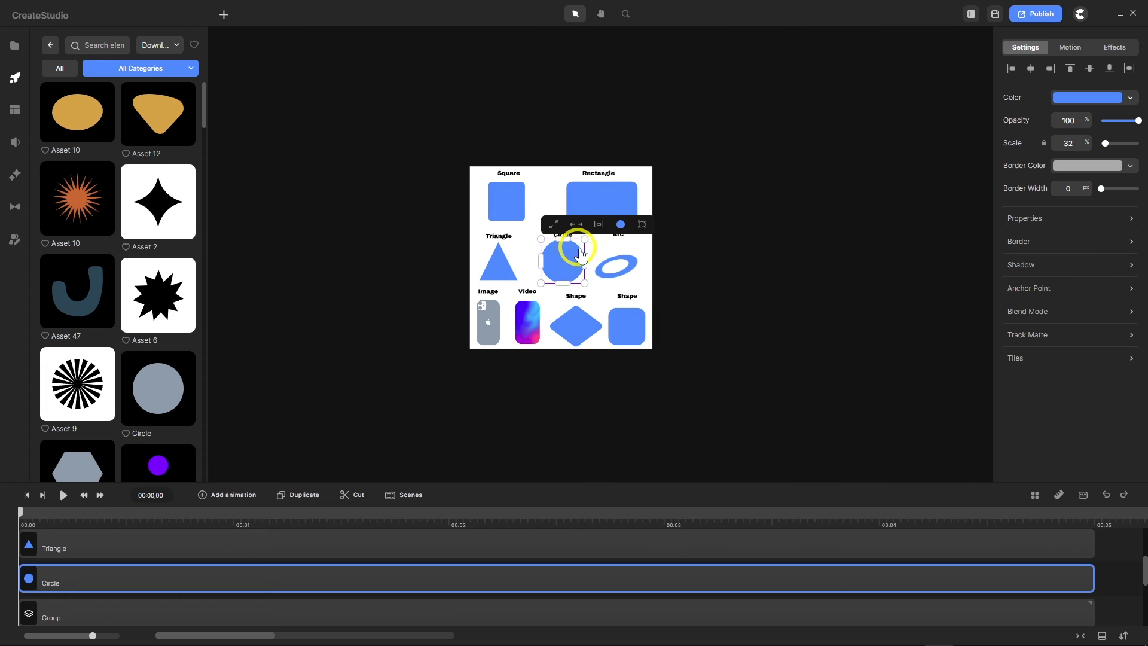
{"action": "scroll", "coordinate": [568, 248], "scroll_direction": "up", "scroll_amount": 3}
{"action": "left_click", "coordinate": [356, 294]}
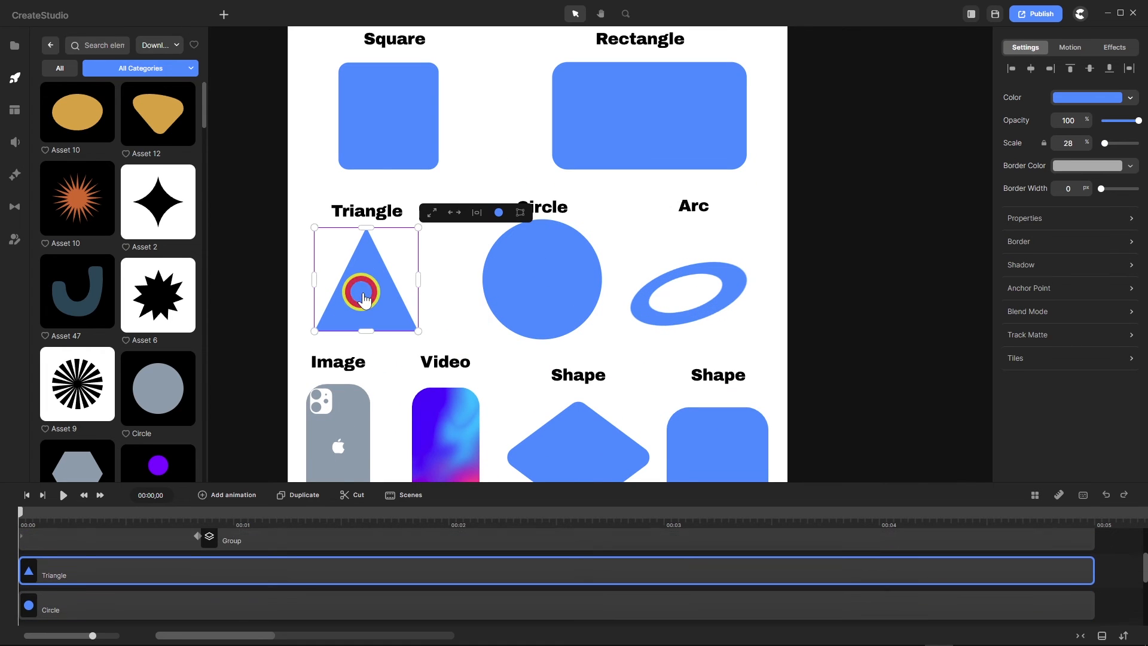
{"action": "right_click", "coordinate": [290, 580]}
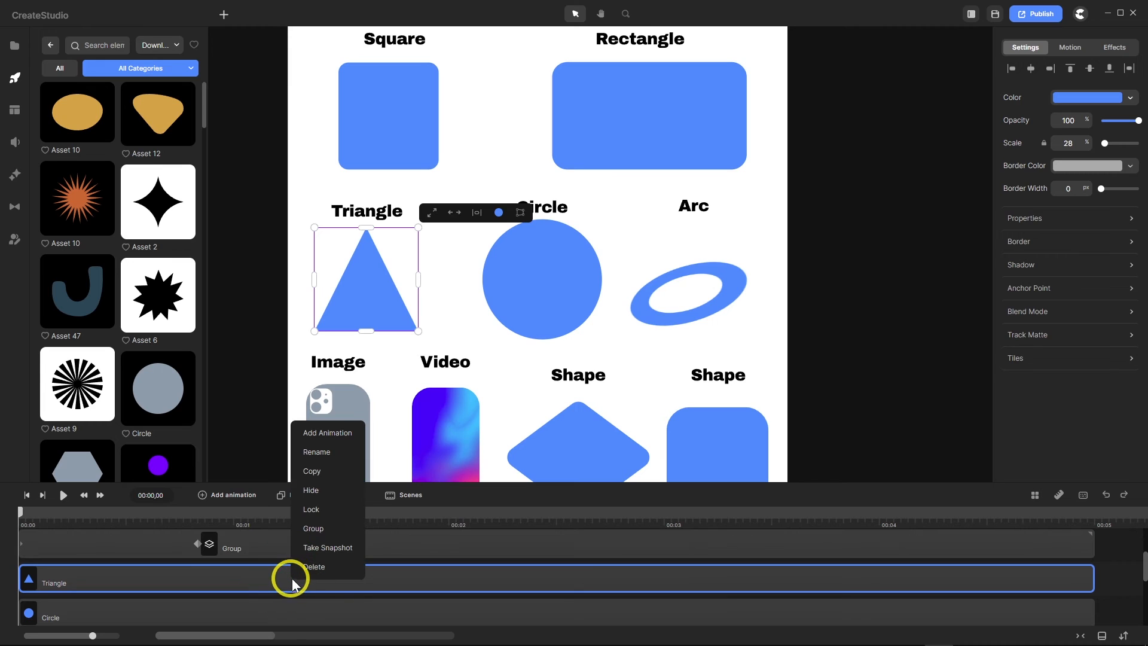
{"action": "left_click", "coordinate": [312, 526]}
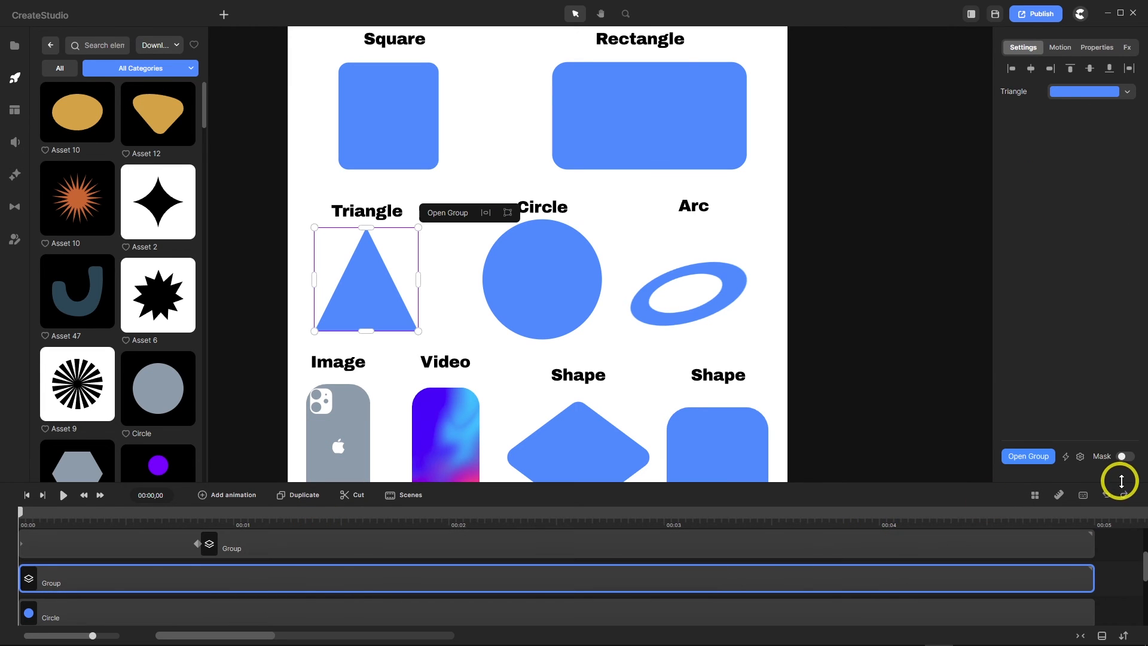
{"action": "left_click", "coordinate": [1127, 457]}
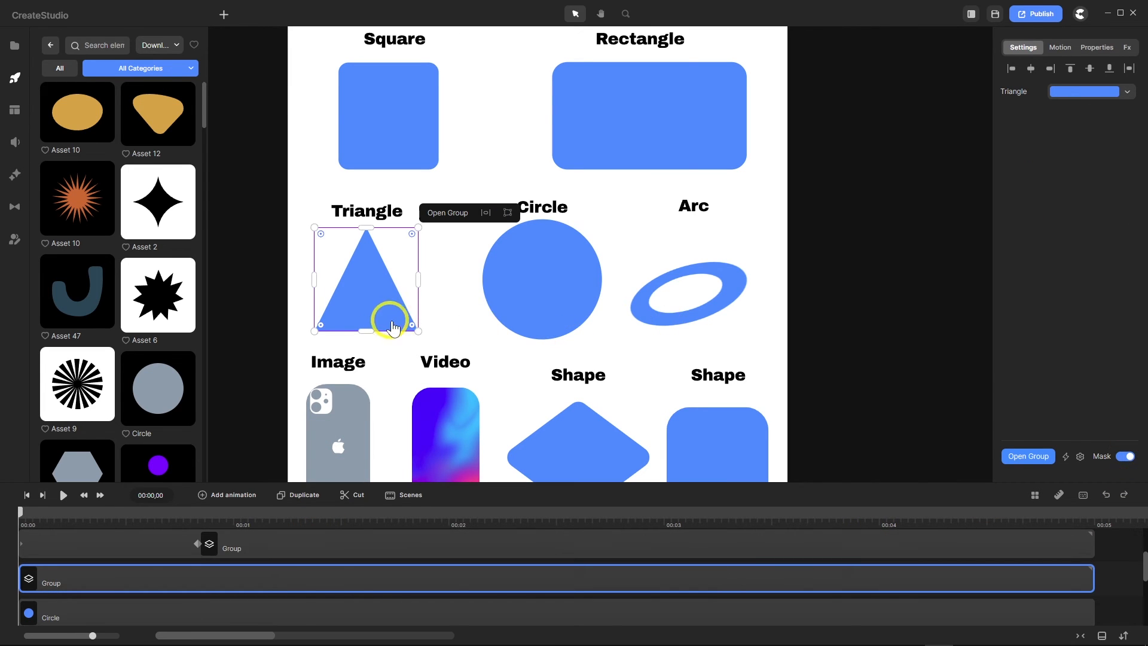
- Round the corners of the triangle's masked group as far as possible
{"action": "scroll", "coordinate": [308, 325], "scroll_direction": "up", "scroll_amount": 5}
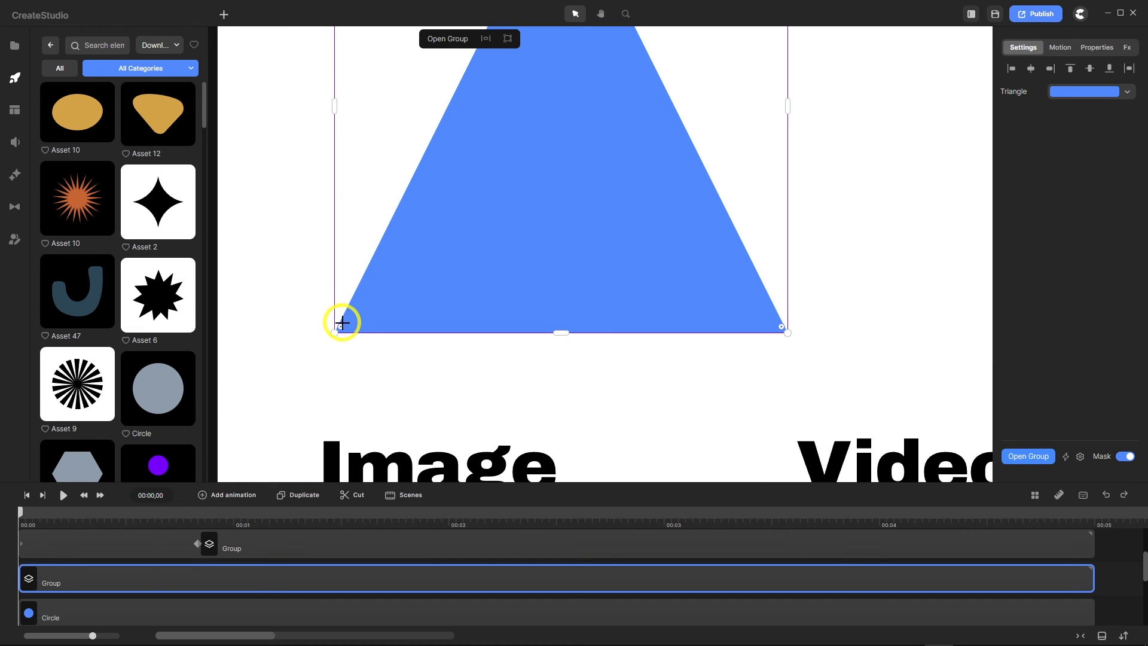
{"action": "left_click_drag", "start_coordinate": [342, 325], "coordinate": [502, 49]}
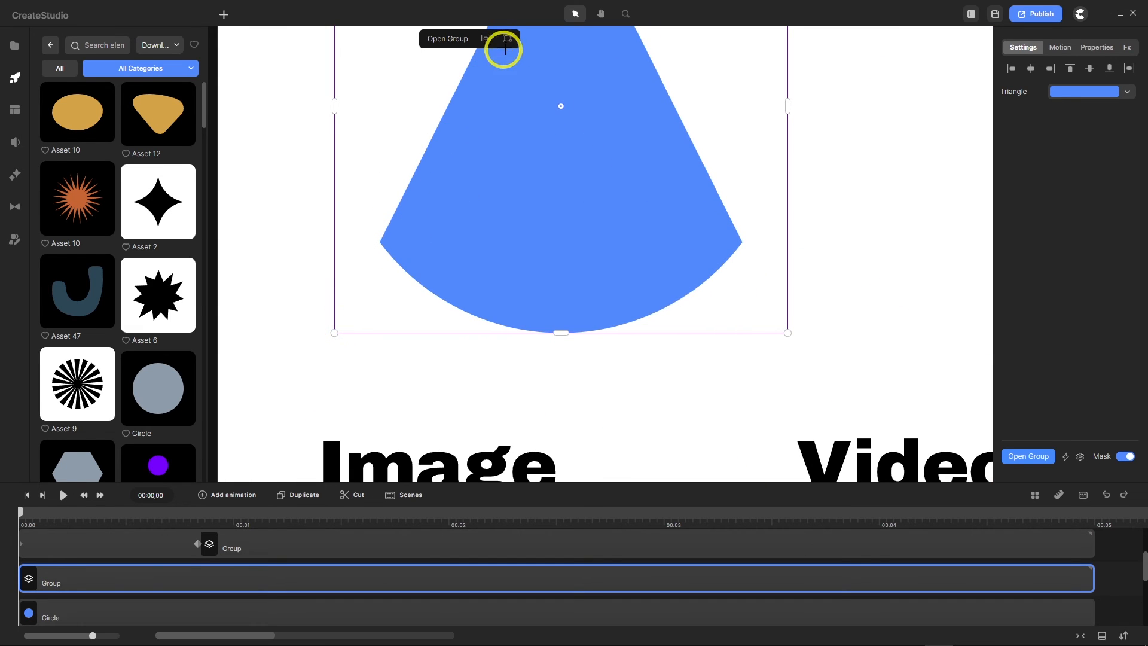
{"action": "scroll", "coordinate": [322, 337], "scroll_direction": "down", "scroll_amount": 3}
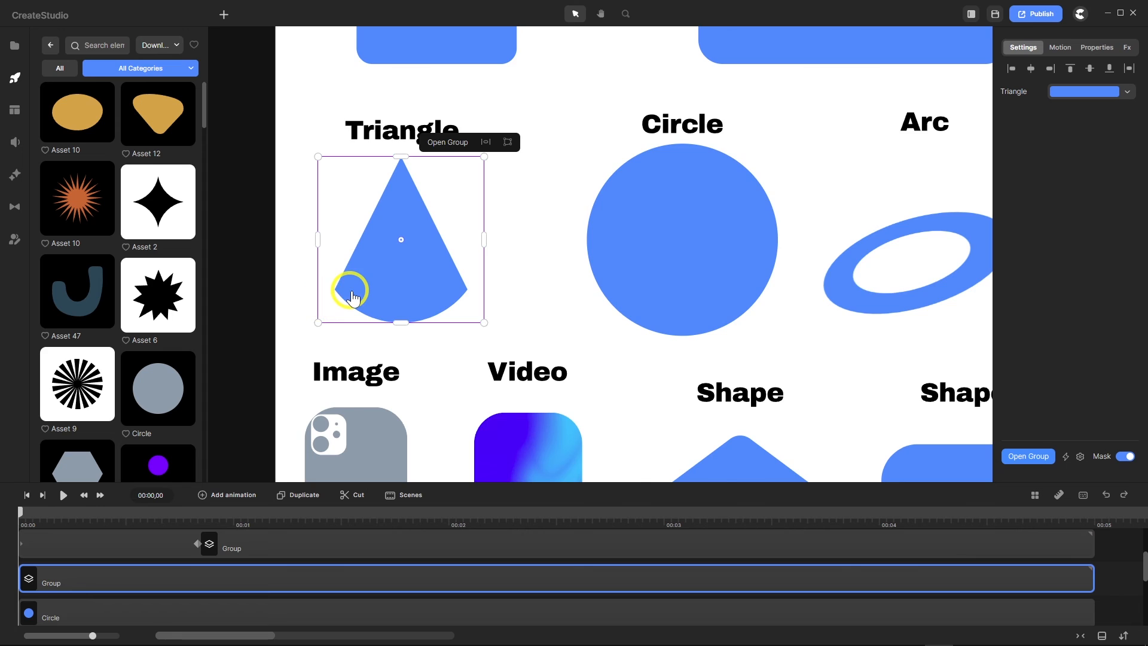
{"action": "scroll", "coordinate": [348, 287], "scroll_direction": "down", "scroll_amount": 2}
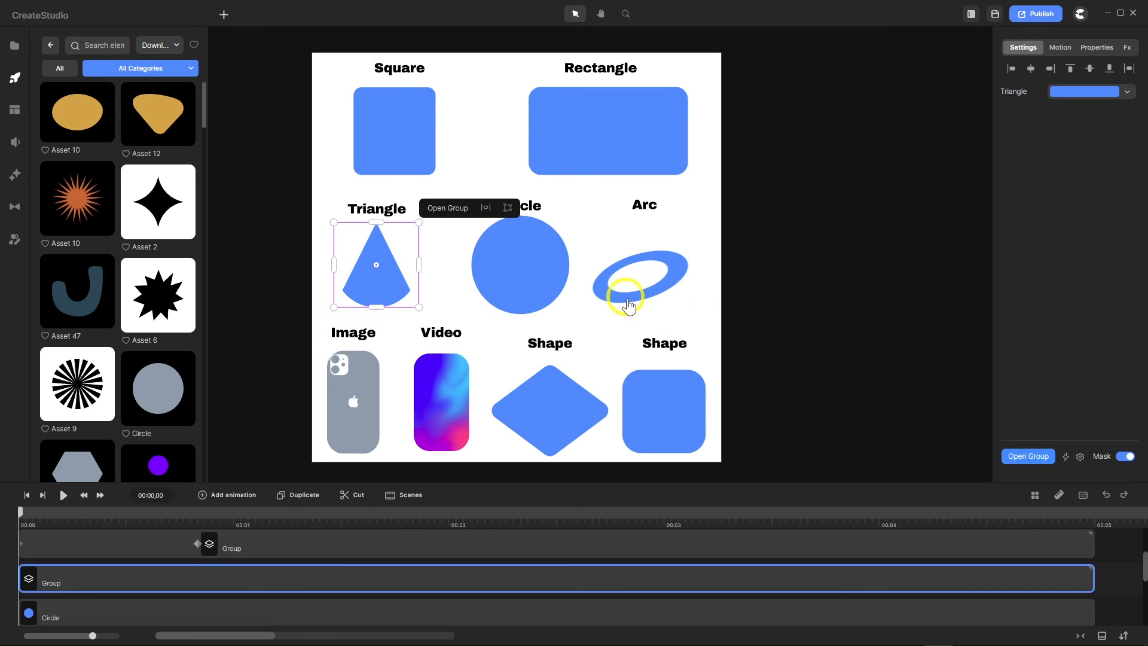
- Turn on the mask for the diamond shape's group
{"action": "left_click", "coordinate": [554, 412]}
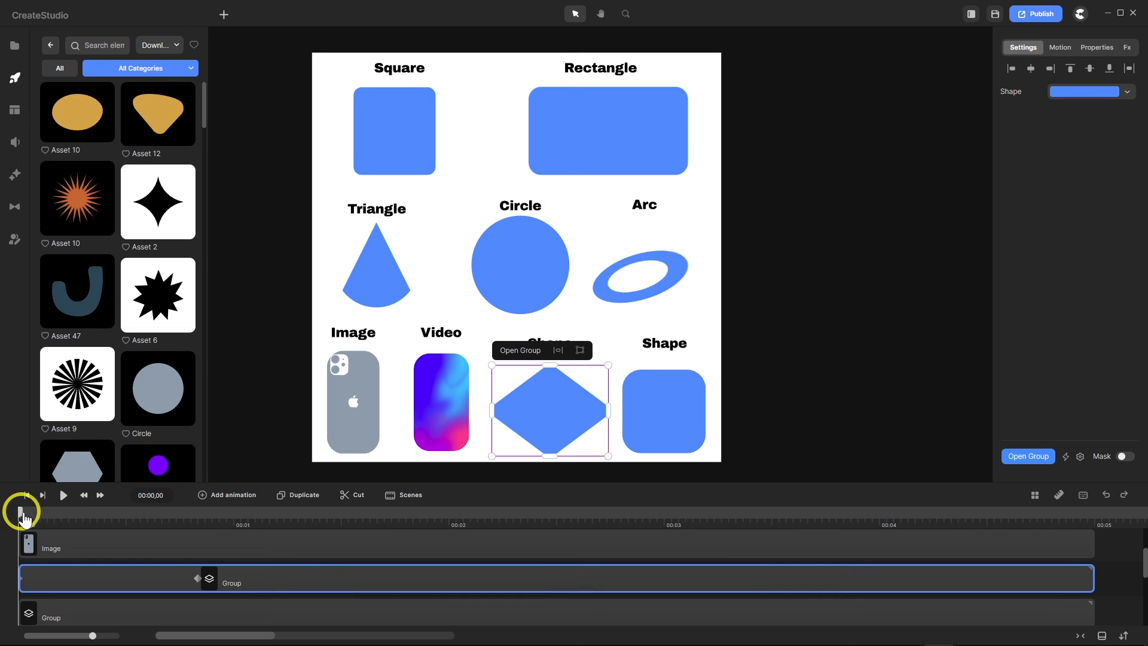
{"action": "left_click", "coordinate": [1125, 457]}
{"action": "scroll", "coordinate": [553, 383], "scroll_direction": "up", "scroll_amount": 3}
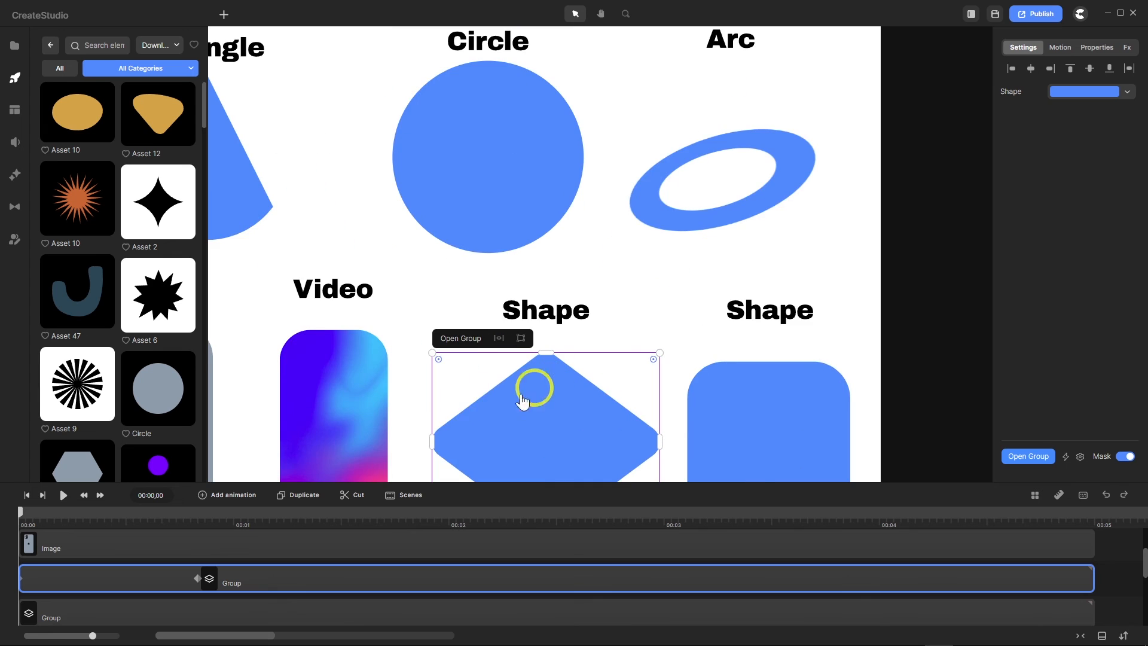
{"action": "scroll", "coordinate": [528, 397], "scroll_direction": "down", "scroll_amount": 1}
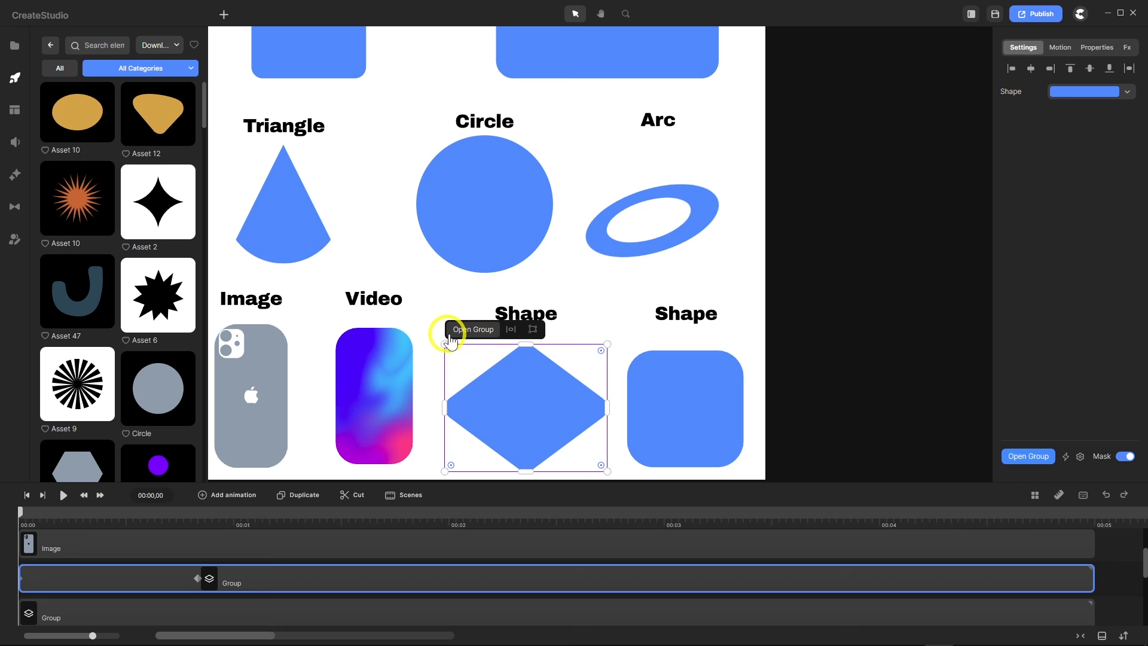
{"action": "scroll", "coordinate": [573, 408], "scroll_direction": "down", "scroll_amount": 2}
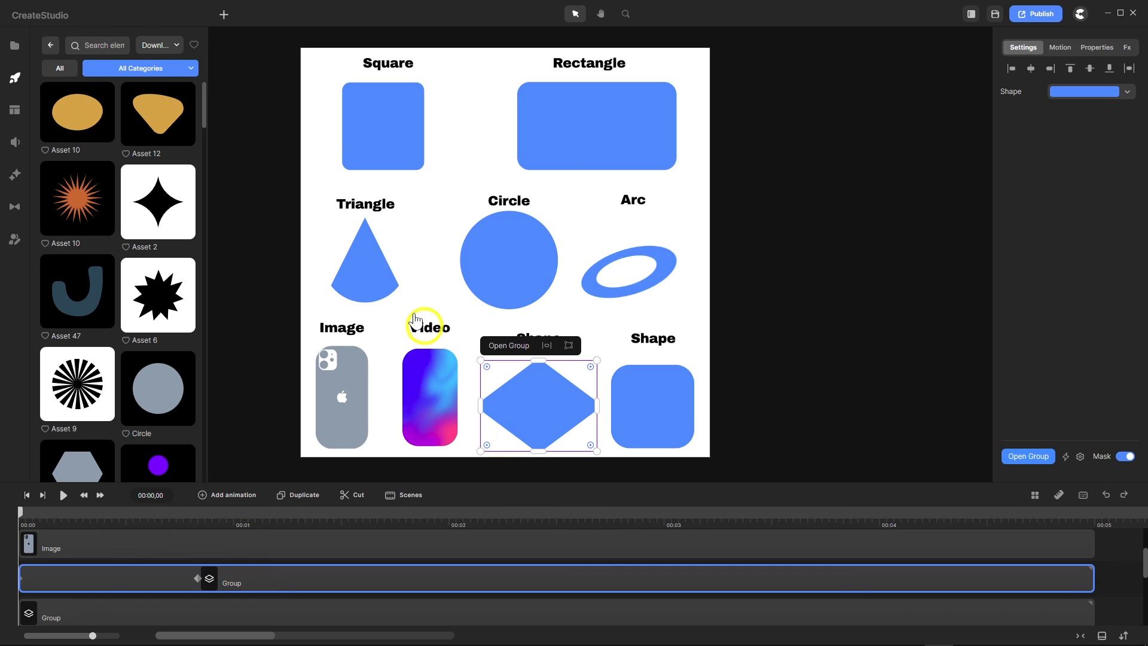
- Remove the corner rounding from the built-in square so that all its corners are sharp
{"action": "scroll", "coordinate": [321, 75], "scroll_direction": "up", "scroll_amount": 3}
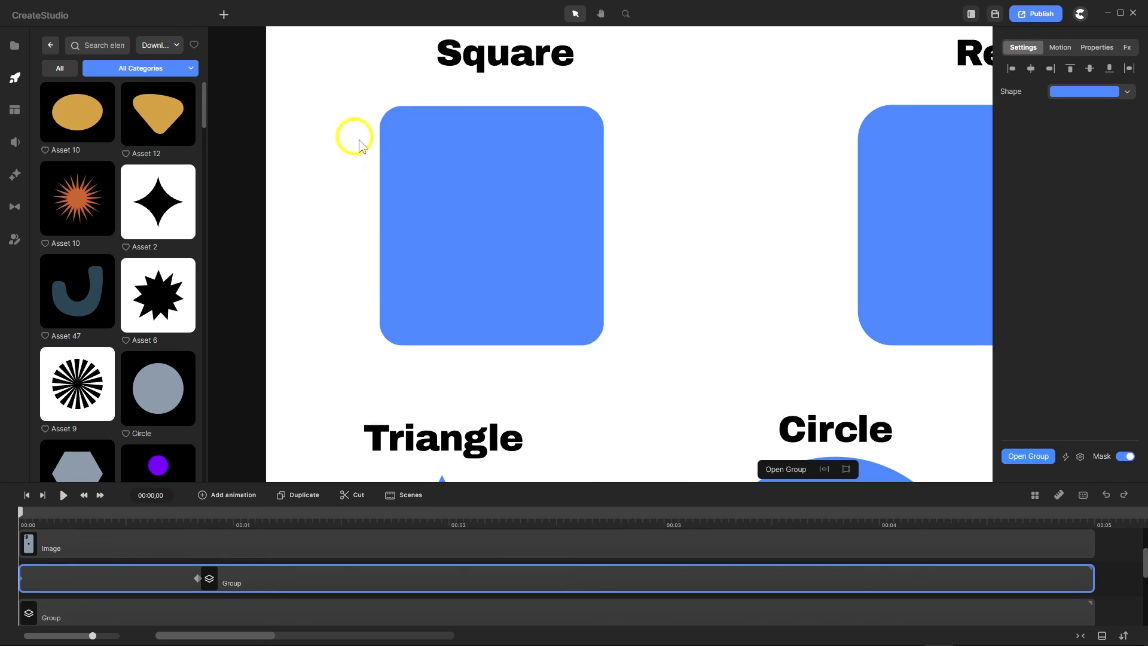
{"action": "left_click", "coordinate": [477, 226]}
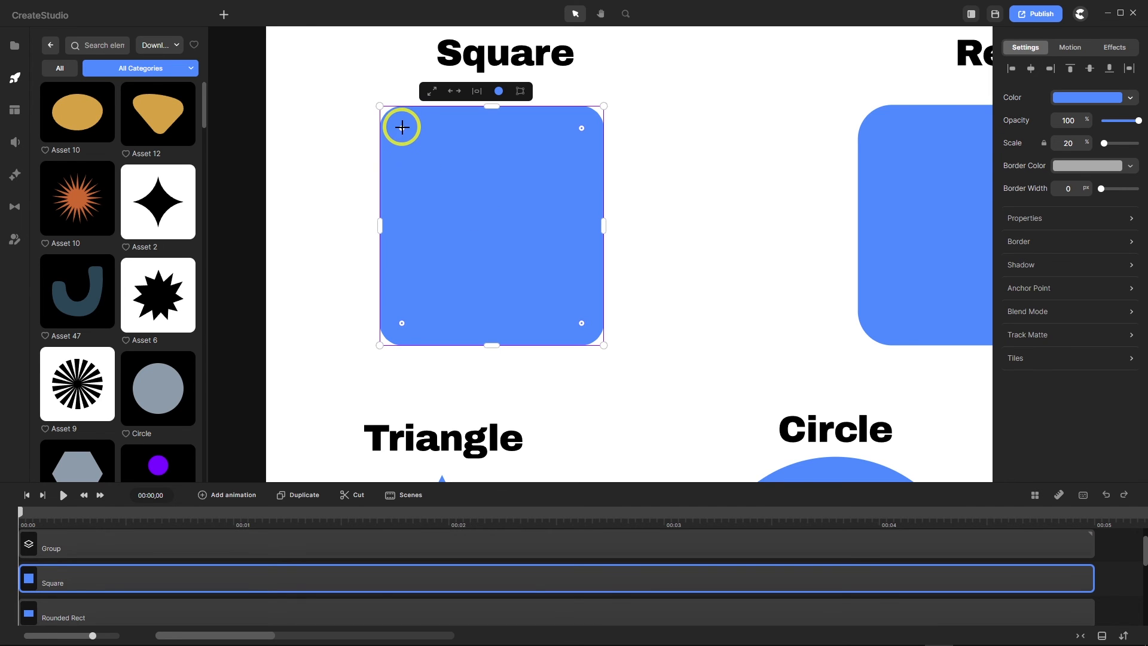
{"action": "left_click_drag", "start_coordinate": [402, 128], "coordinate": [375, 103]}
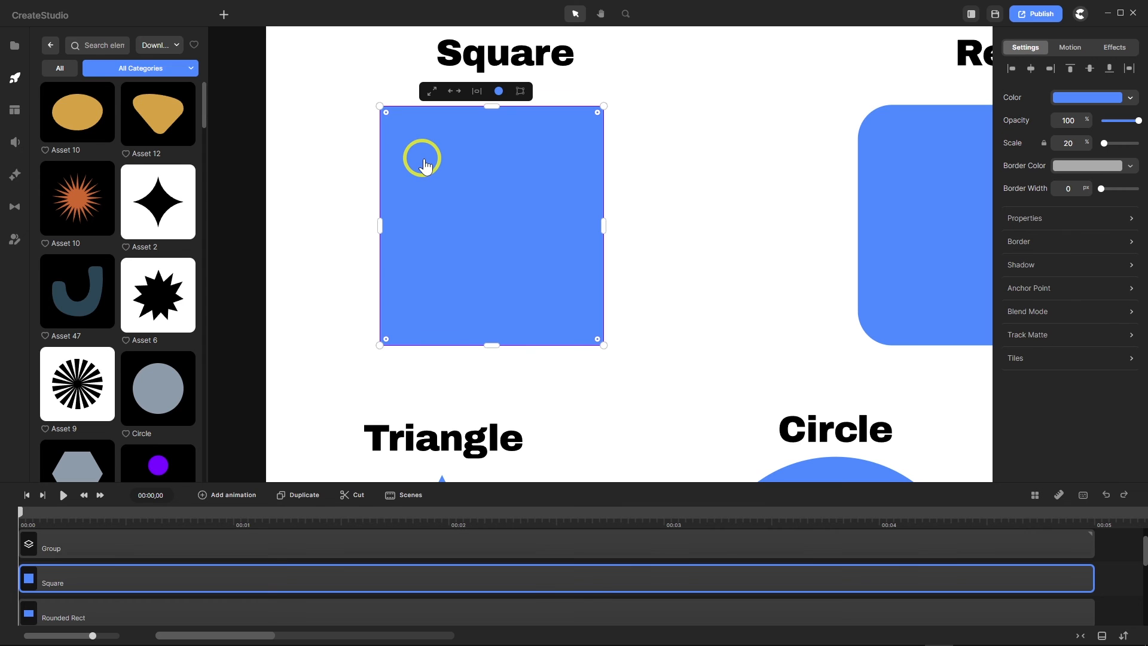
- Round the square's upper-left and lower-right corners individually, and reset all its corners to sharp
{"action": "key", "text": "shift"}
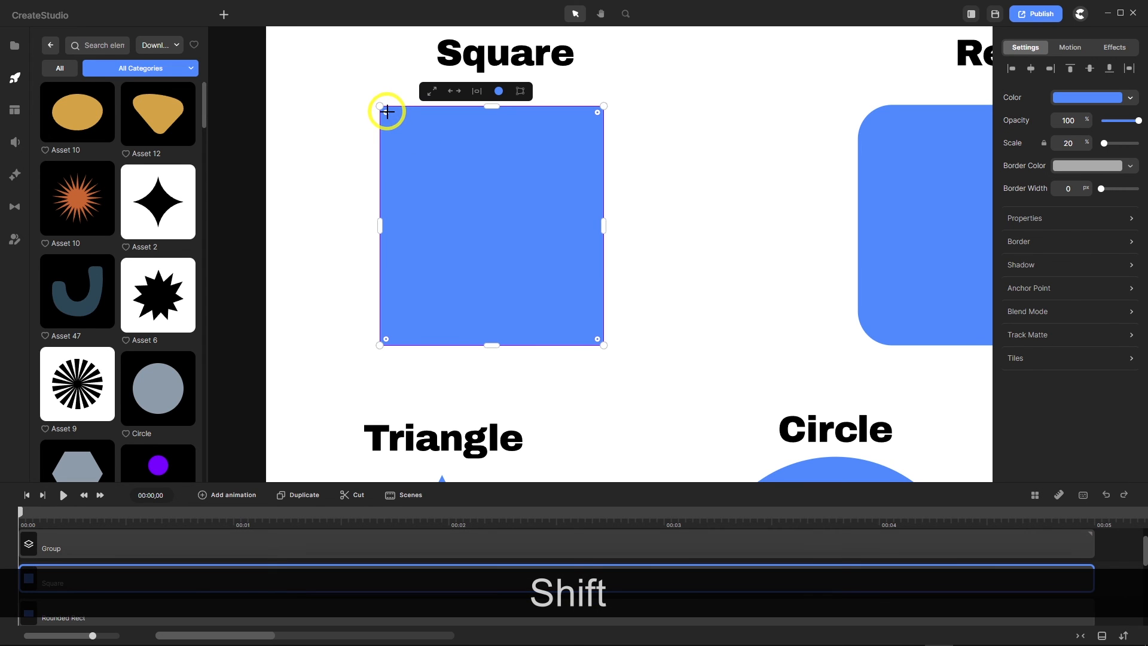
{"action": "left_click_drag", "start_coordinate": [388, 111], "coordinate": [508, 244]}
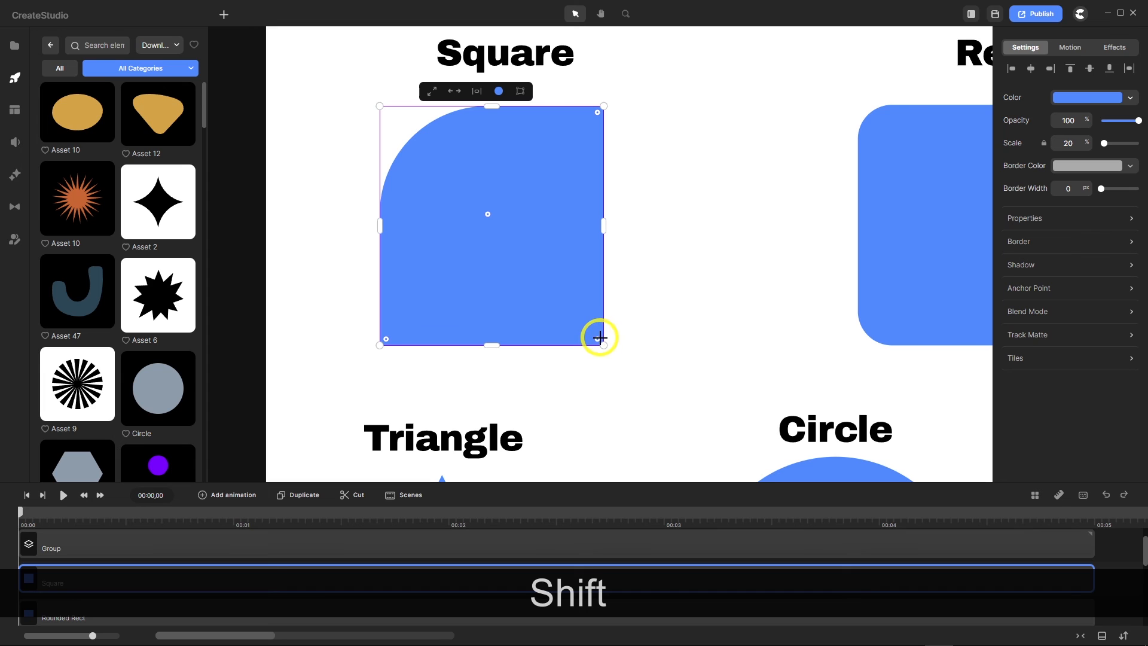
{"action": "left_click_drag", "start_coordinate": [597, 339], "coordinate": [522, 274]}
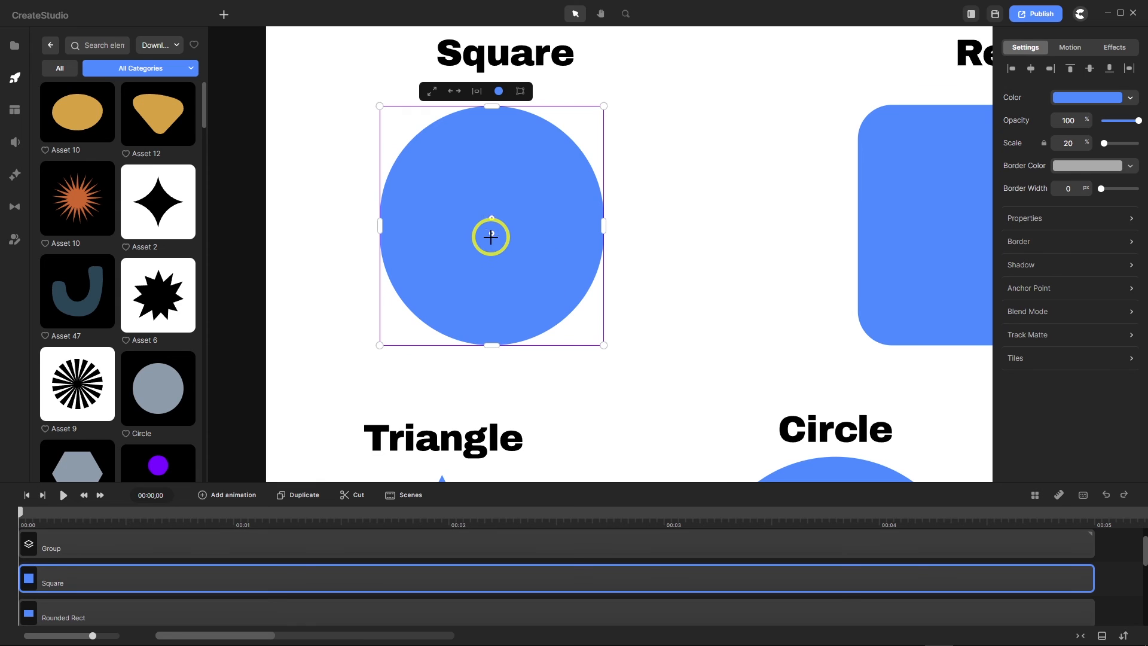
{"action": "left_click_drag", "start_coordinate": [492, 233], "coordinate": [271, 359]}
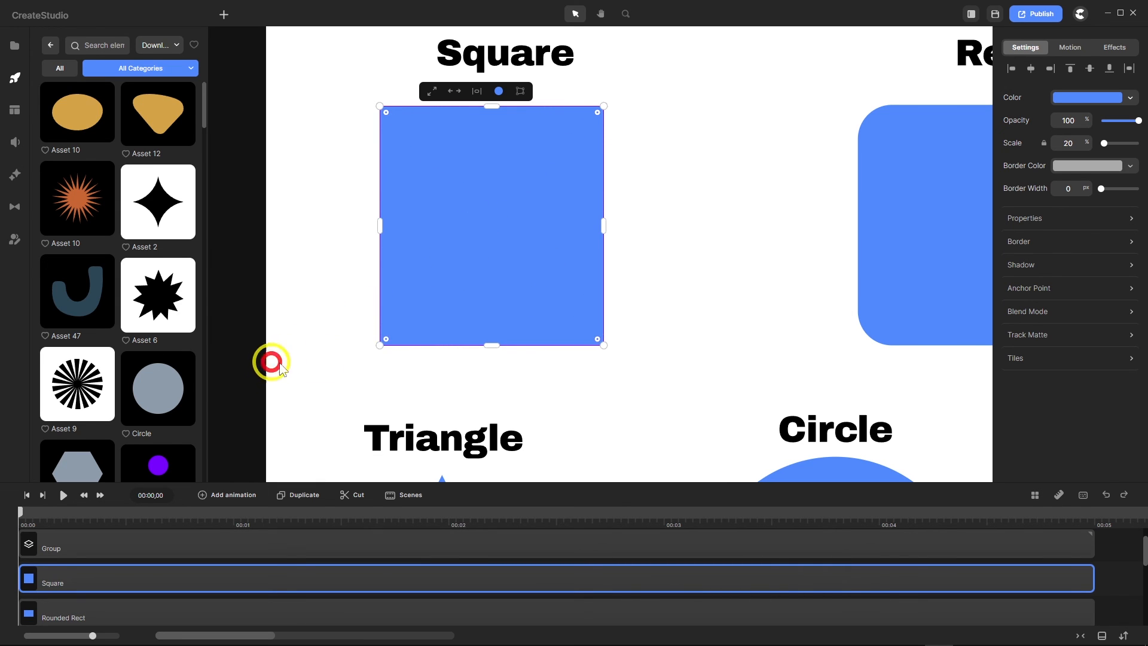
{"action": "left_click_drag", "start_coordinate": [385, 339], "coordinate": [349, 359]}
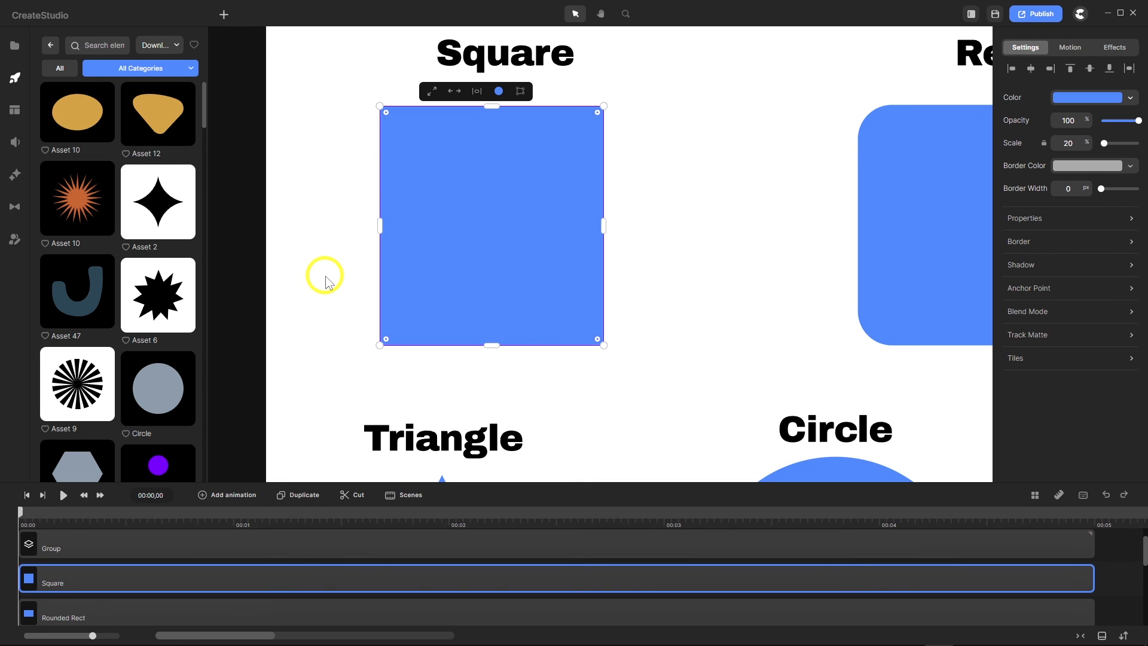
- Unlink the square's horizontal and vertical scale and set Scale X to 21%
{"action": "left_click", "coordinate": [1044, 144]}
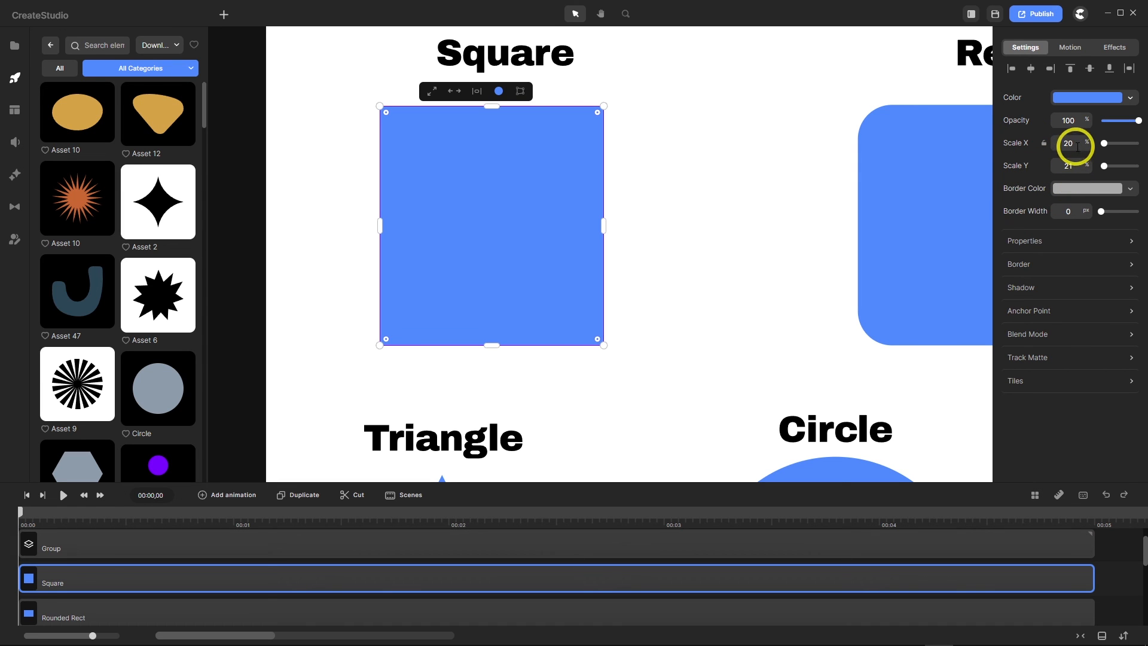
{"action": "left_click", "coordinate": [1070, 149]}
{"action": "type", "text": "21"}
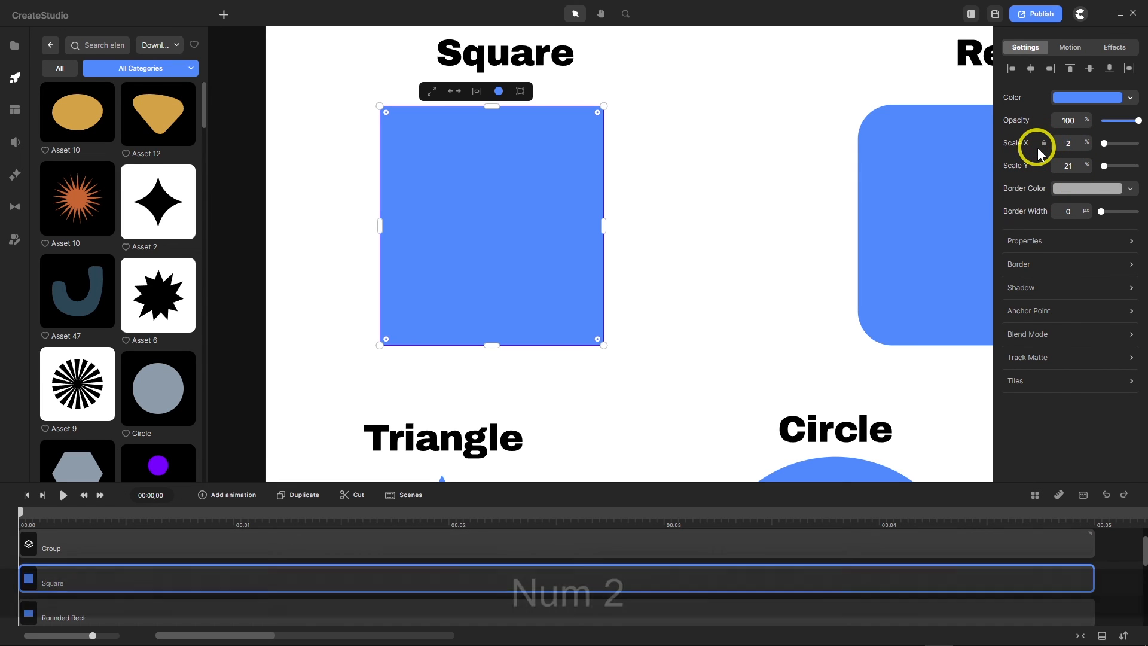
{"action": "key", "text": "Return"}
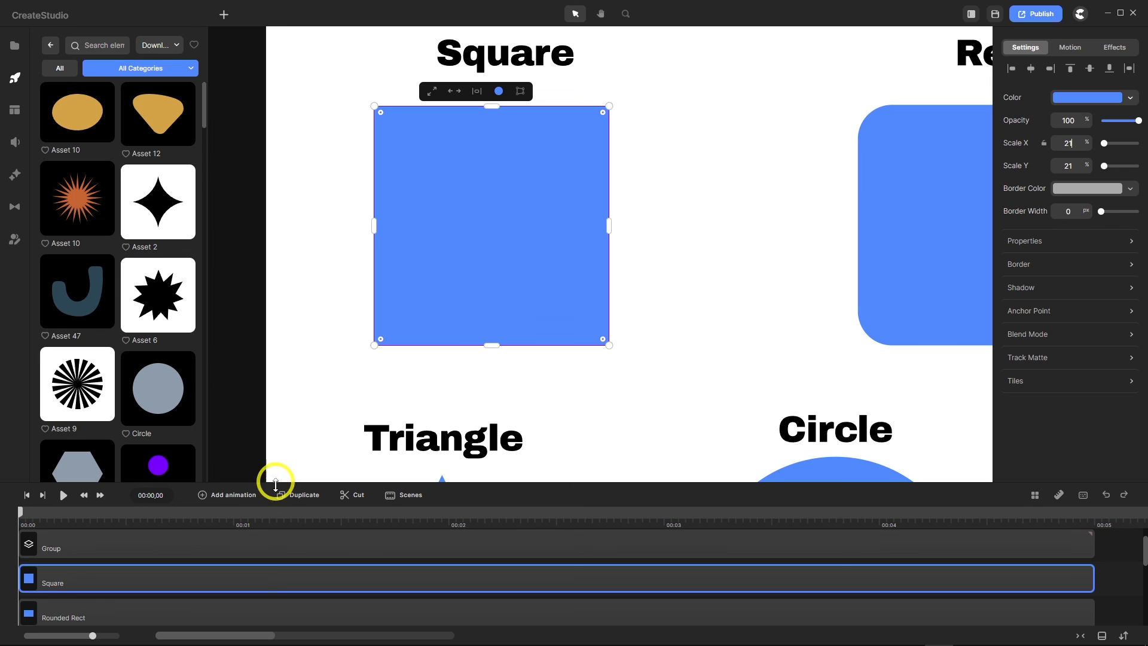
- Add a Border animation to the square, starting at the beginning of the timeline
{"action": "left_click", "coordinate": [204, 501]}
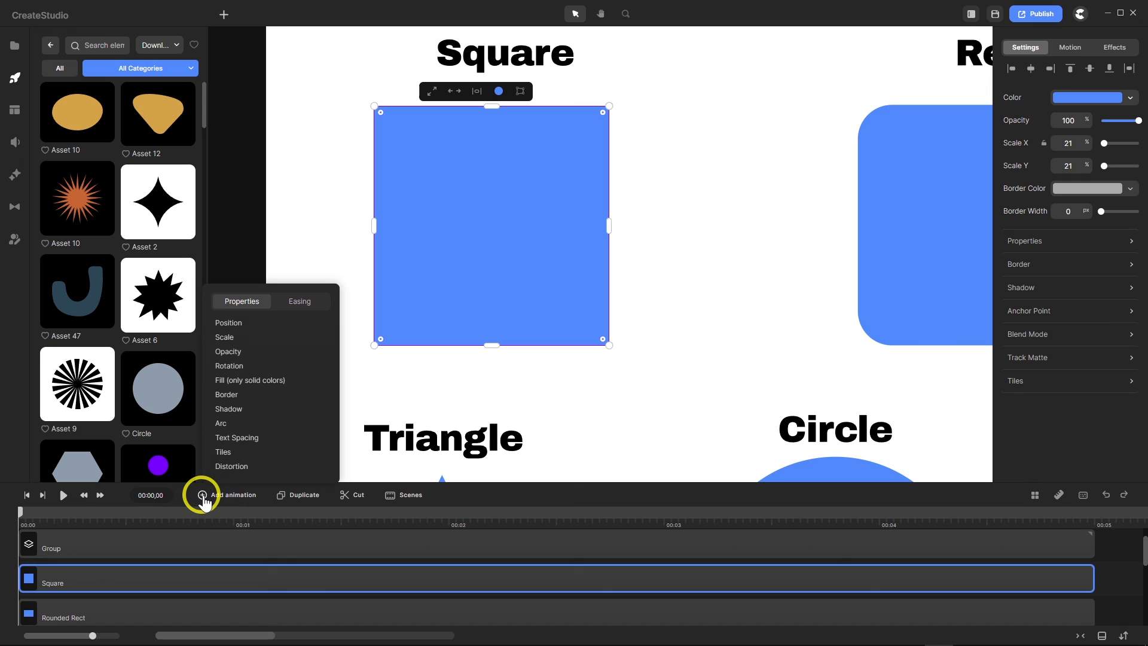
{"action": "left_click", "coordinate": [250, 399]}
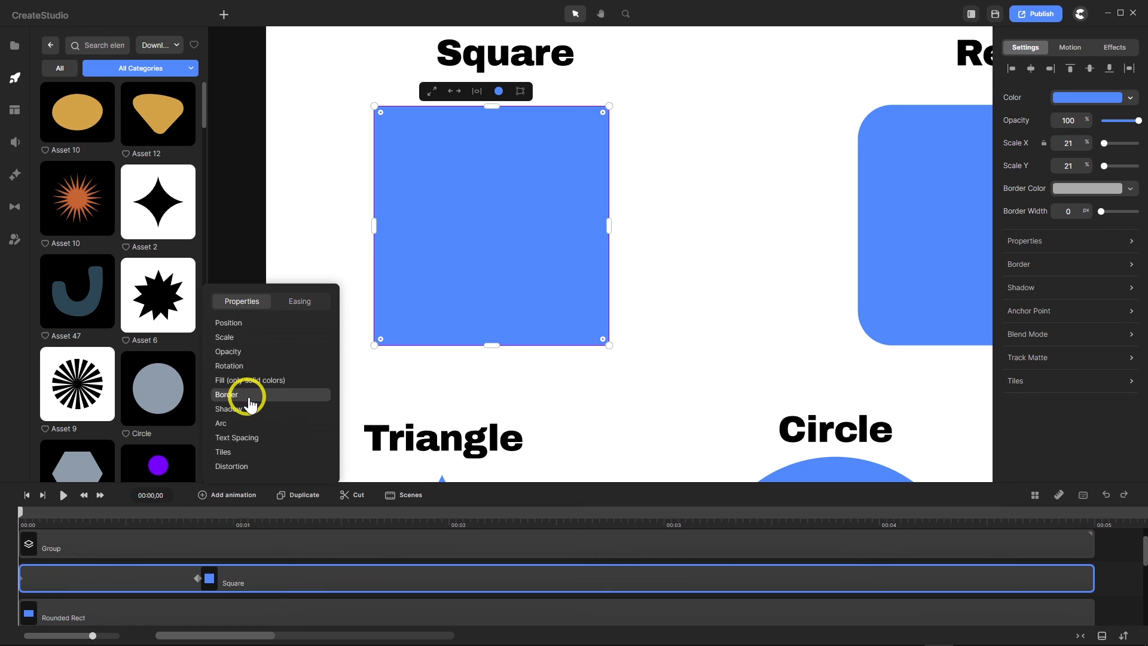
{"action": "left_click", "coordinate": [21, 519]}
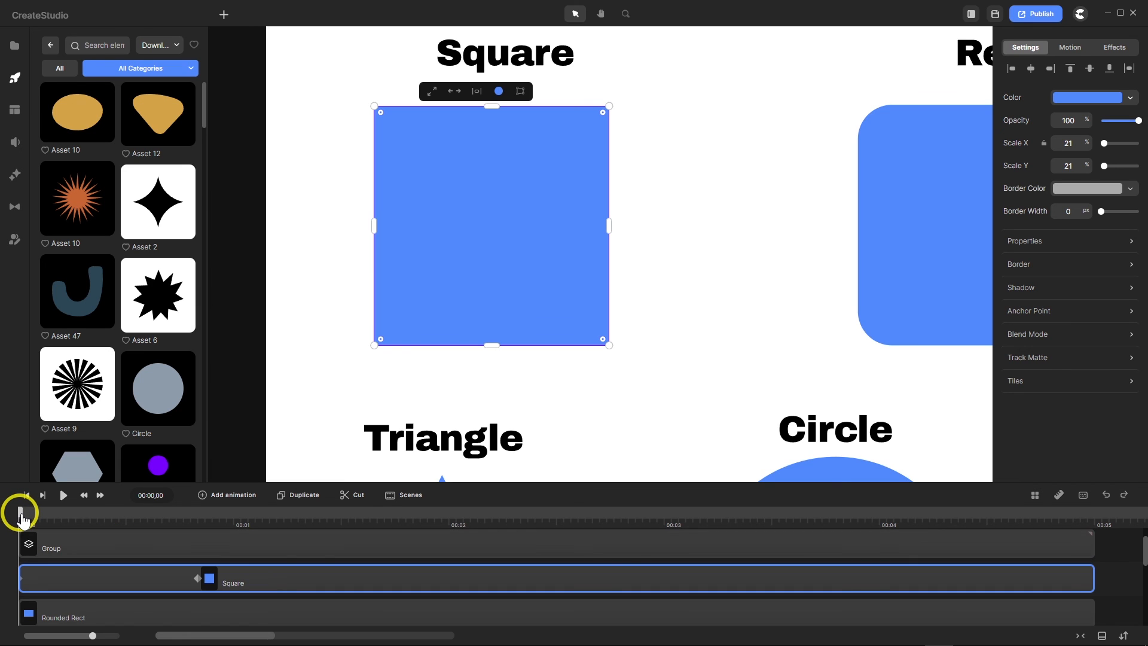
- At the animation's end keyframe at 00:00,25, round the square's corners into a full circle
{"action": "left_click_drag", "start_coordinate": [26, 518], "coordinate": [201, 522]}
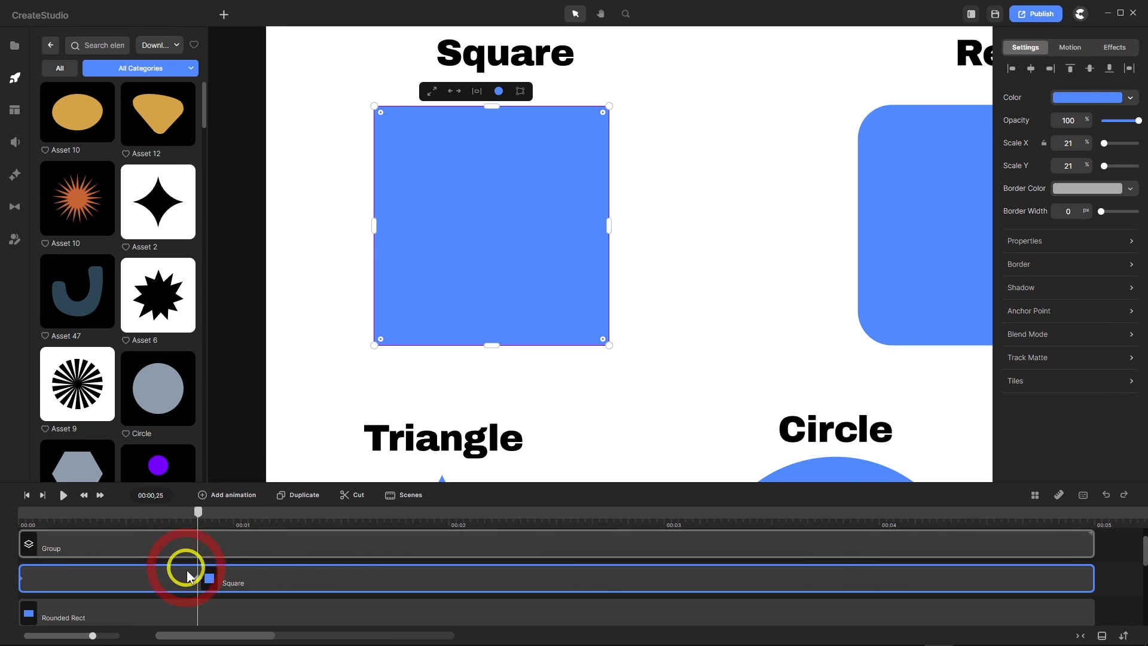
{"action": "left_click", "coordinate": [198, 579]}
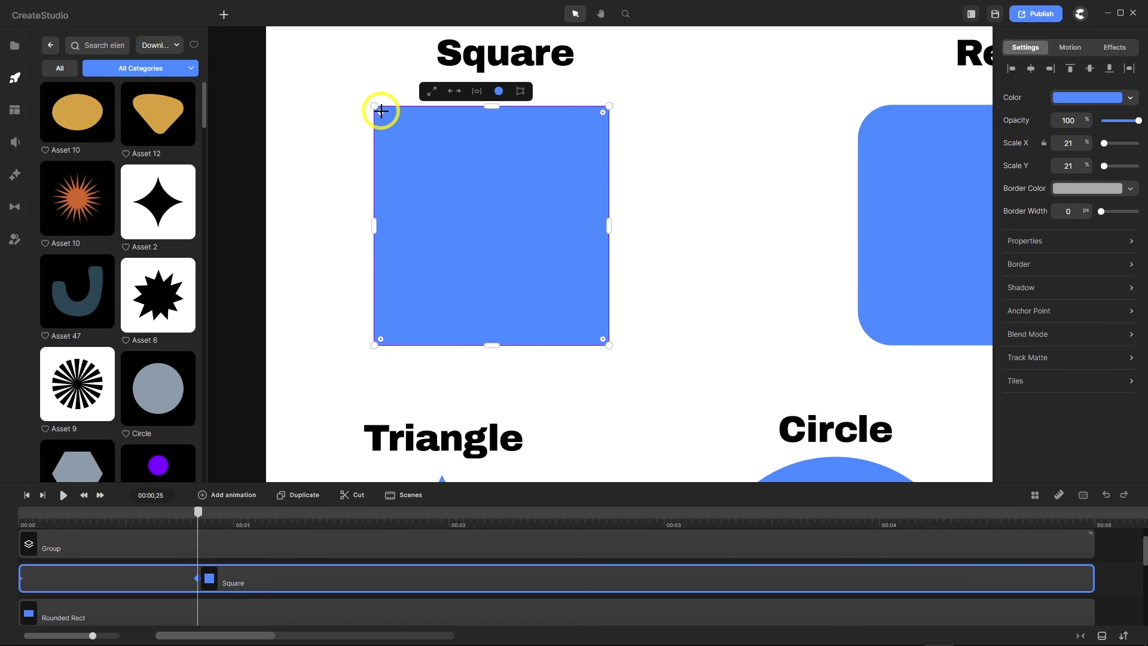
{"action": "left_click_drag", "start_coordinate": [381, 111], "coordinate": [474, 232]}
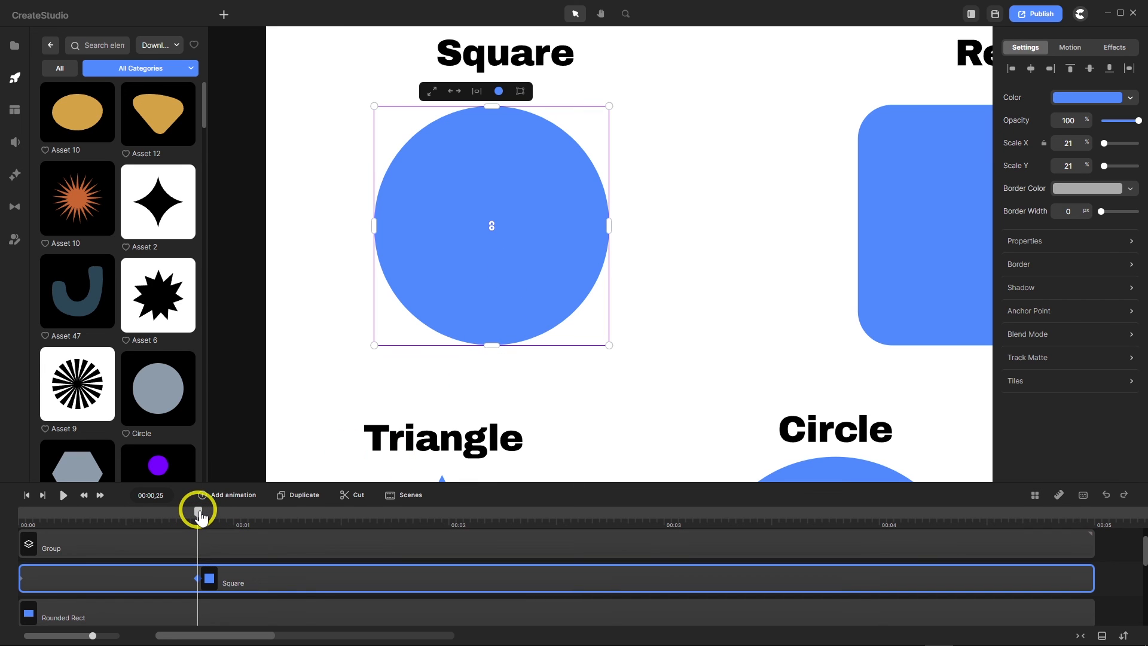
- Play the square-to-circle animation from the start and scrub the timeline after it
{"action": "left_click_drag", "start_coordinate": [200, 516], "coordinate": [21, 520]}
{"action": "left_click", "coordinate": [70, 509]}
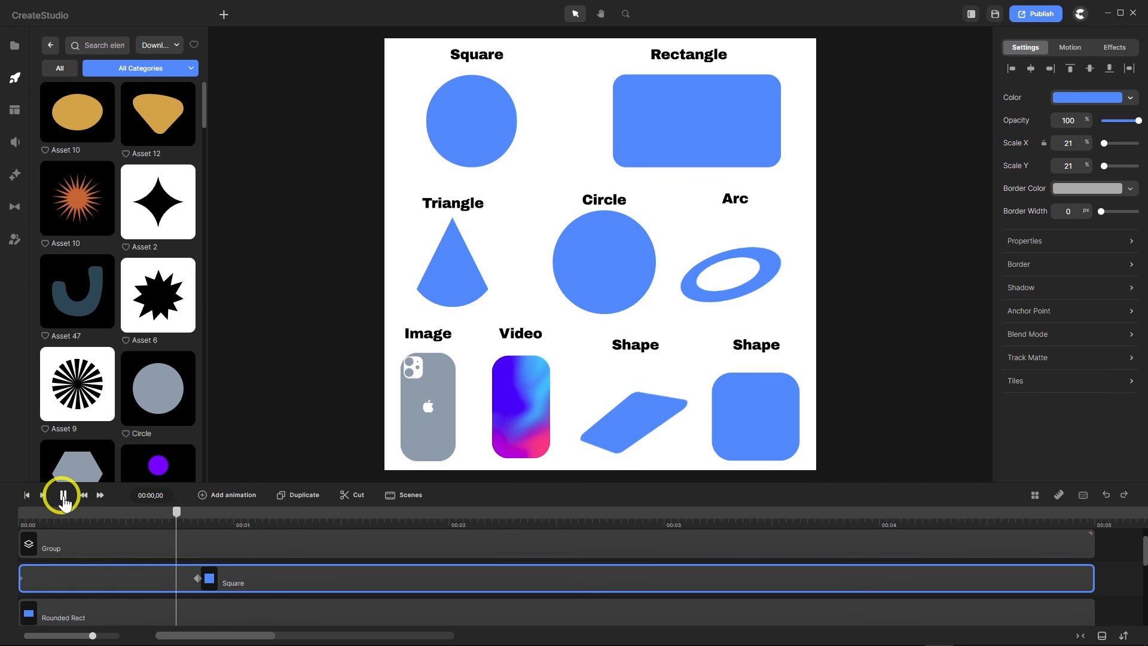
{"action": "left_click", "coordinate": [63, 496]}
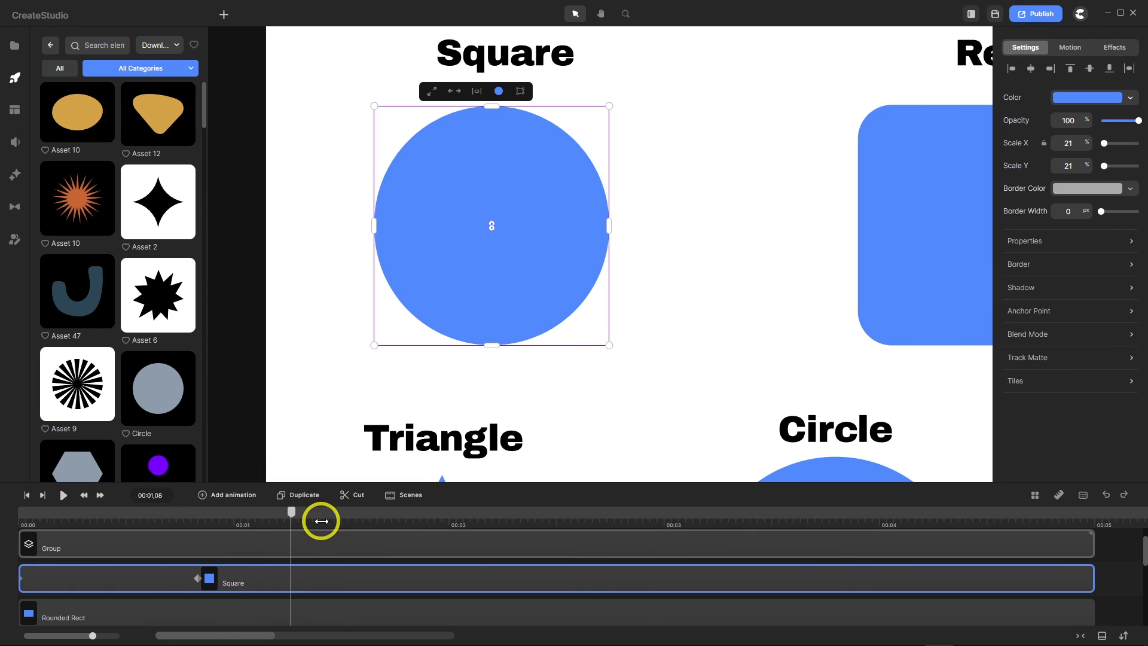
{"action": "left_click_drag", "start_coordinate": [294, 513], "coordinate": [395, 516]}
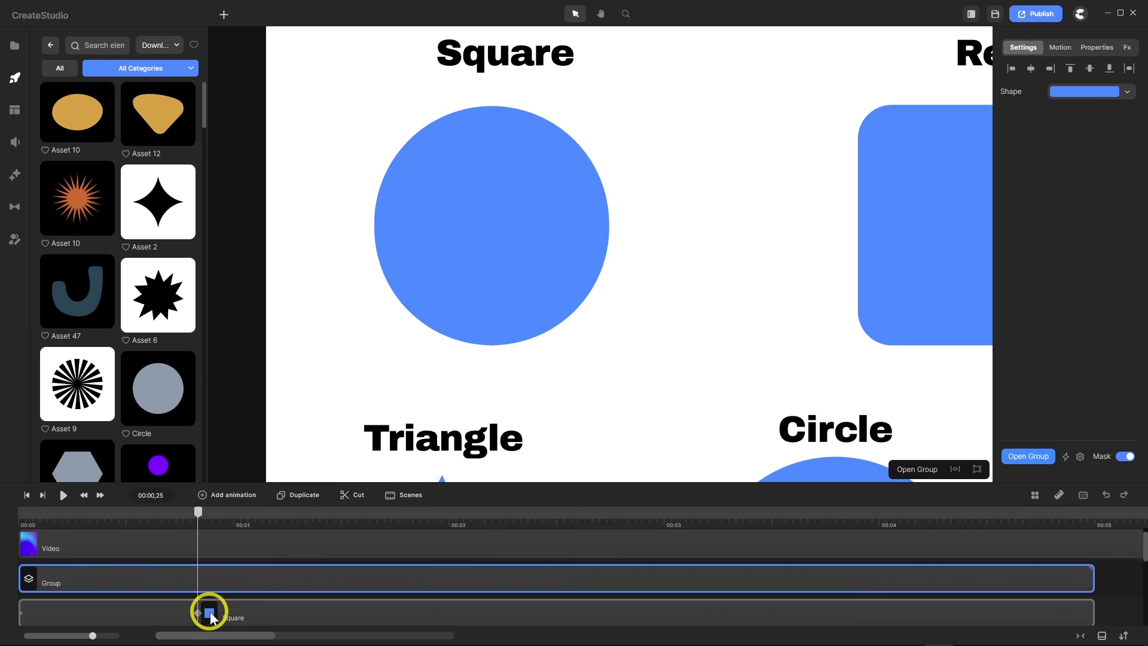
- At the square's end keyframe at 00:00,25, remove the circular rounding and fully round only the top-left and bottom-right corners into a leaf shape
{"action": "left_click", "coordinate": [200, 613]}
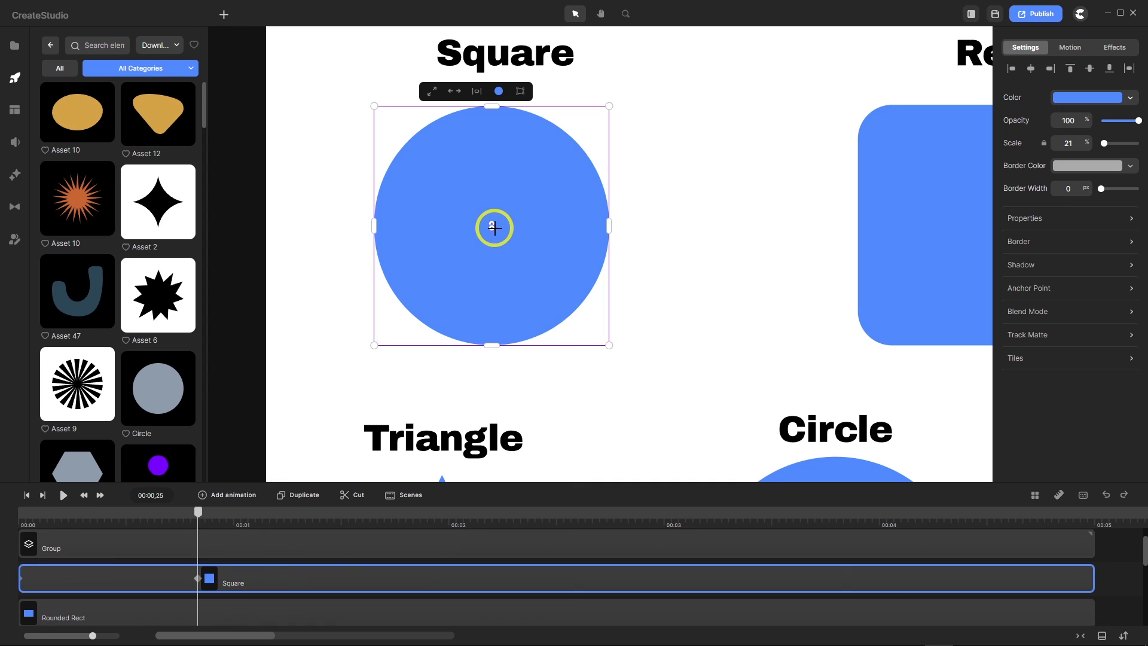
{"action": "left_click_drag", "start_coordinate": [494, 227], "coordinate": [394, 364]}
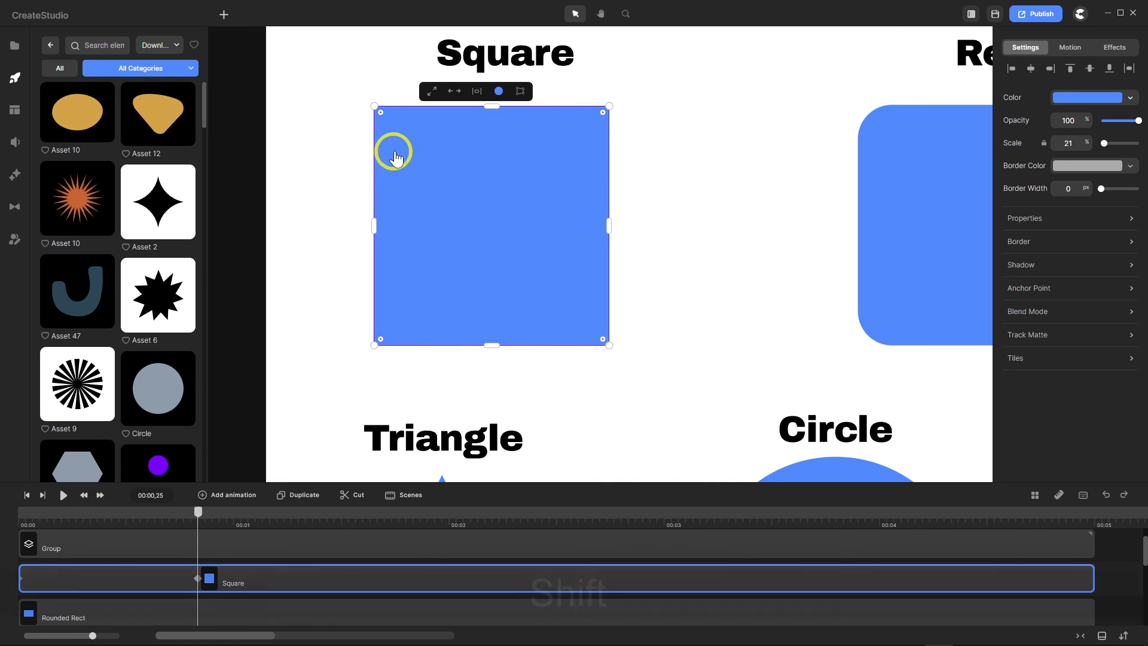
{"action": "key", "text": "shift"}
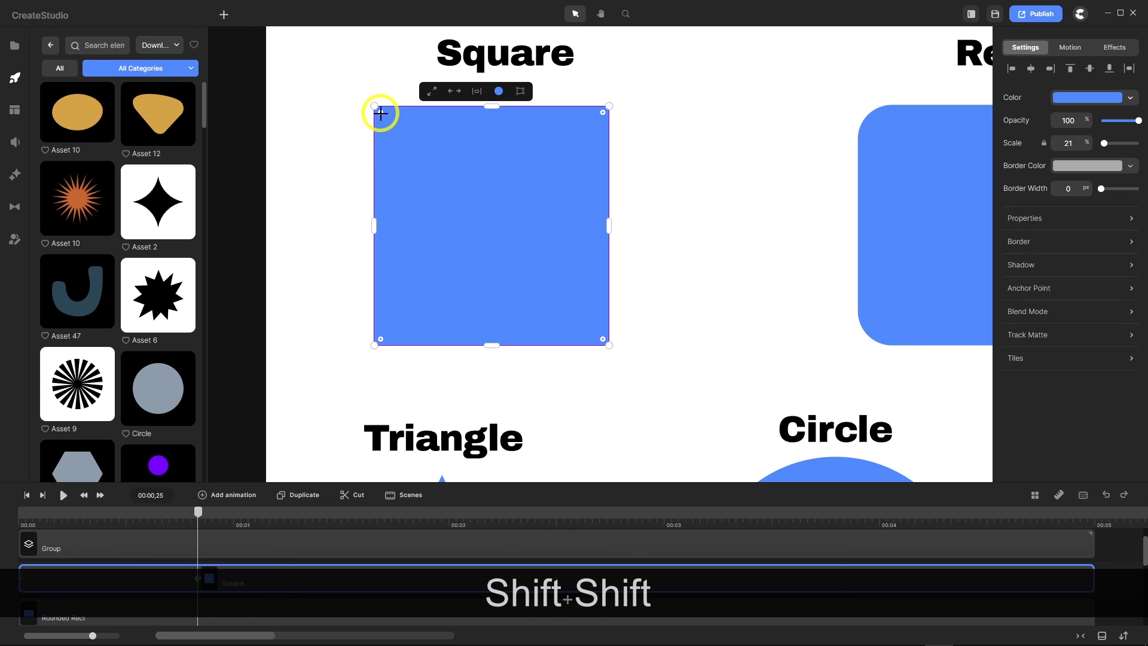
{"action": "key", "text": "shift"}
{"action": "mouse_move", "coordinate": [393, 131]}
{"action": "left_mouse_down"}
{"action": "mouse_move", "coordinate": [469, 238]}
{"action": "mouse_move", "coordinate": [574, 341]}
{"action": "mouse_move", "coordinate": [482, 215]}
{"action": "mouse_move", "coordinate": [380, 115]}
{"action": "left_mouse_up"}
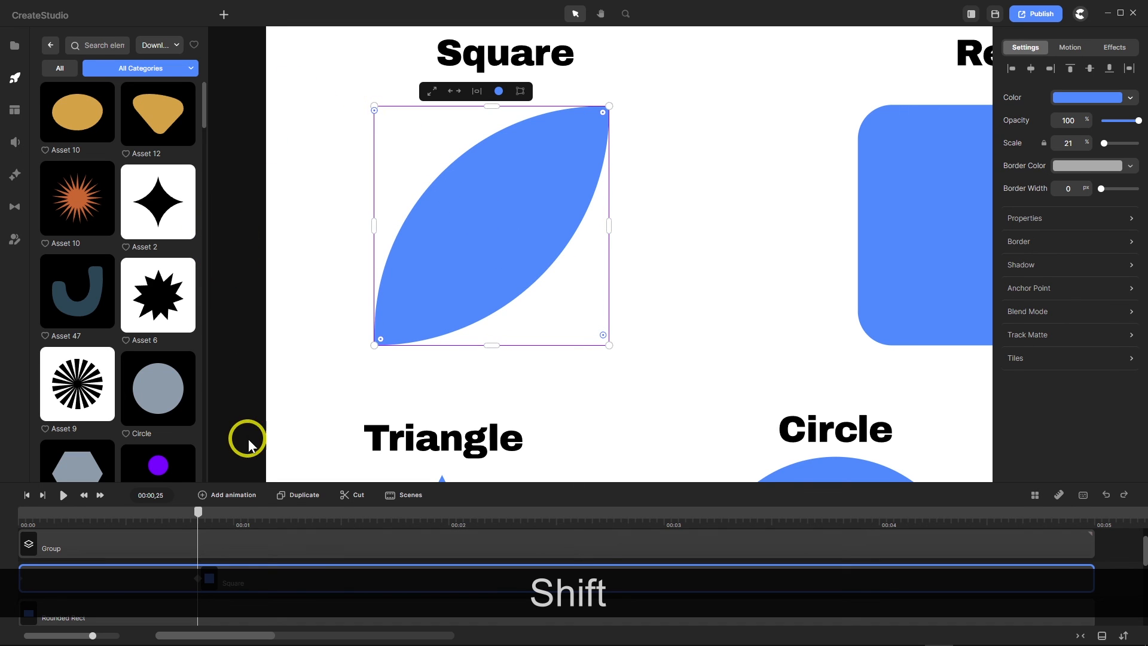
- Scrub the timeline back to the start to preview the square-to-leaf morph and show the whole canvas
{"action": "left_click_drag", "start_coordinate": [199, 515], "coordinate": [8, 513]}
{"action": "scroll", "coordinate": [362, 237], "scroll_direction": "down", "scroll_amount": 5}
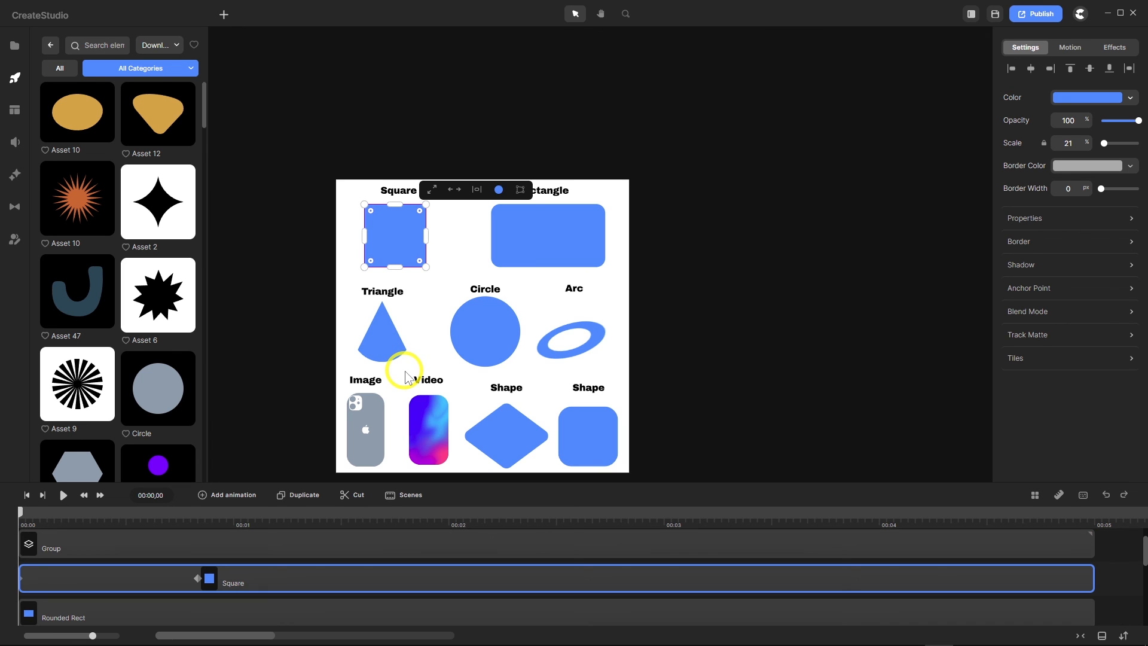
{"action": "key", "text": "f"}
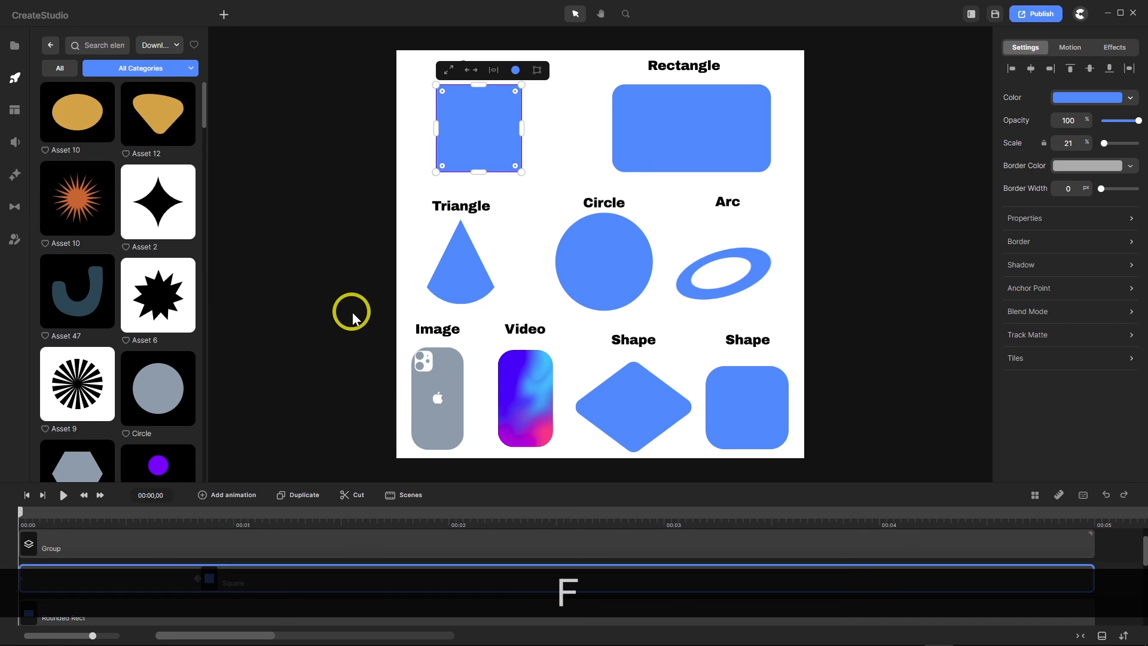